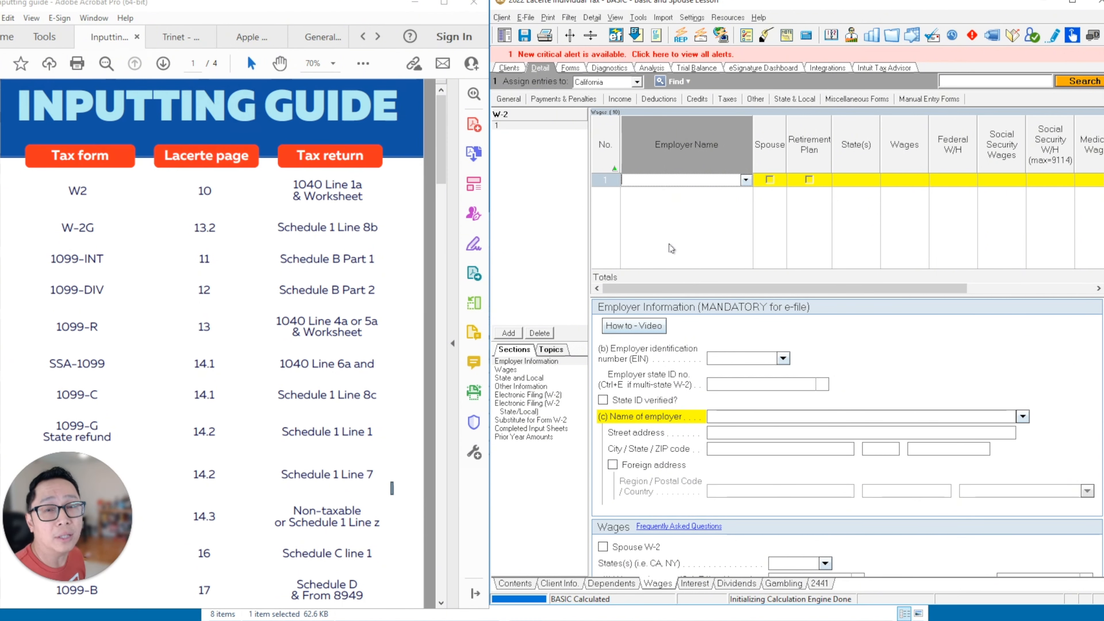
# - Enter TRINET HR III, INC. as the first W-2's employer name so state CA fills in
pyautogui.click(181, 37)
pyautogui.click(668, 180)
pyautogui.write('TRINET HR III')
pyautogui.write(', Inc.')
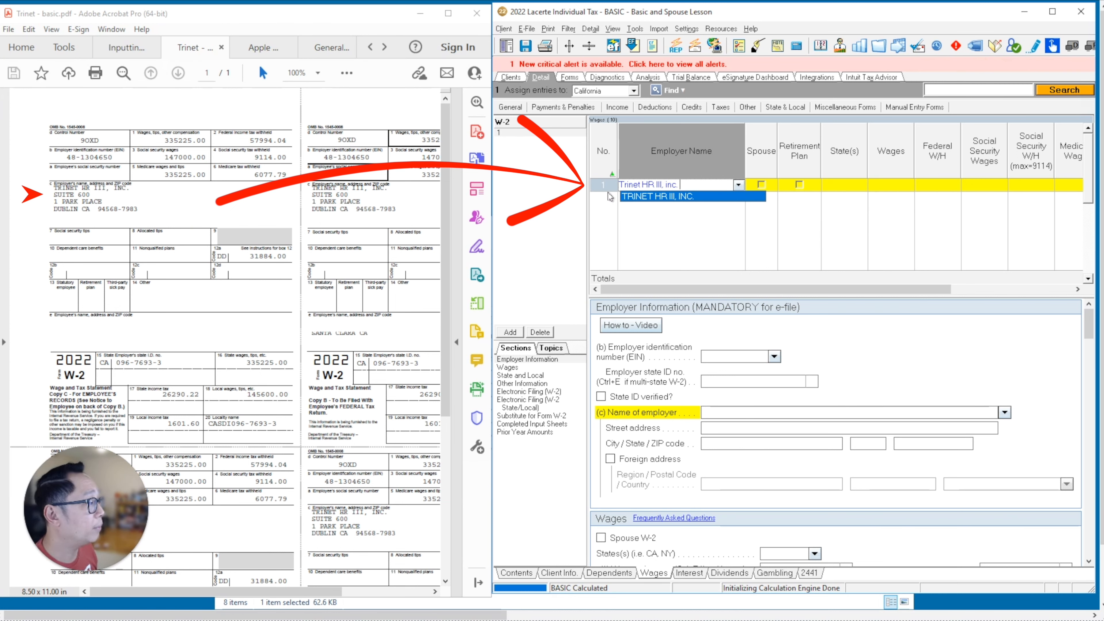
pyautogui.click(635, 196)
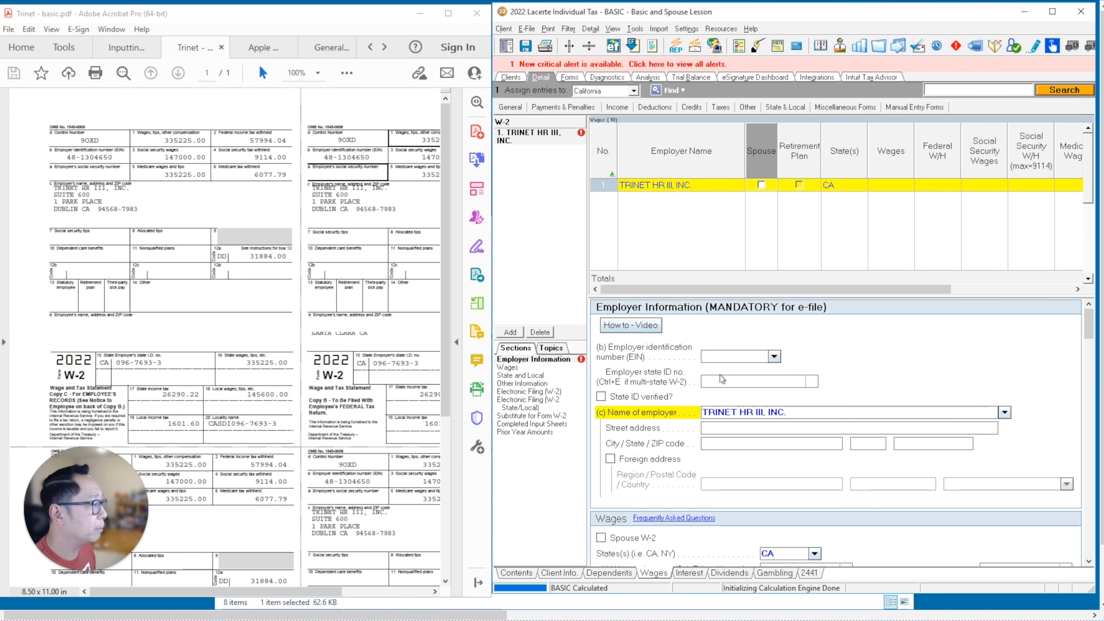
# - Enter the Trinet employer's EIN so the CA state ID and address 1 PARK PLACE, DUBLIN, CA 94568 fill in
pyautogui.click(715, 356)
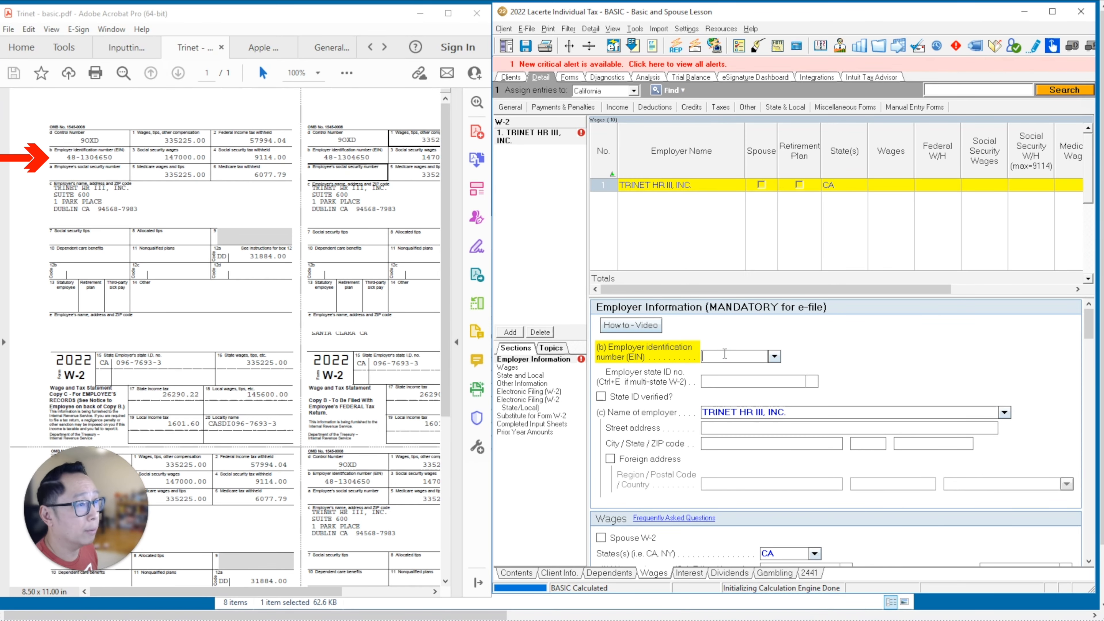
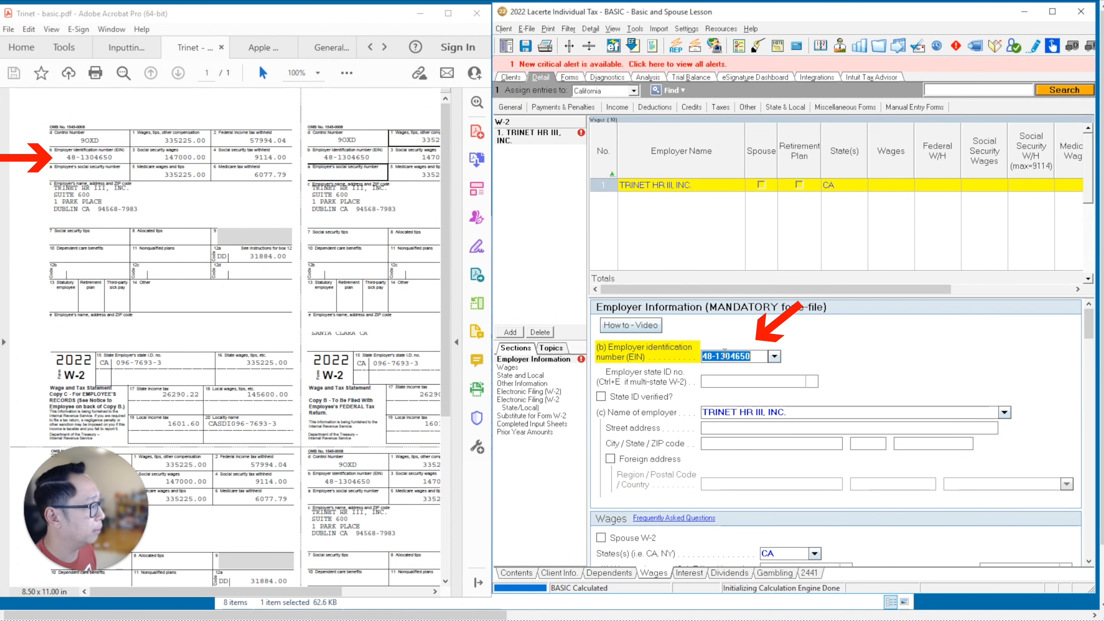
pyautogui.press('Return')
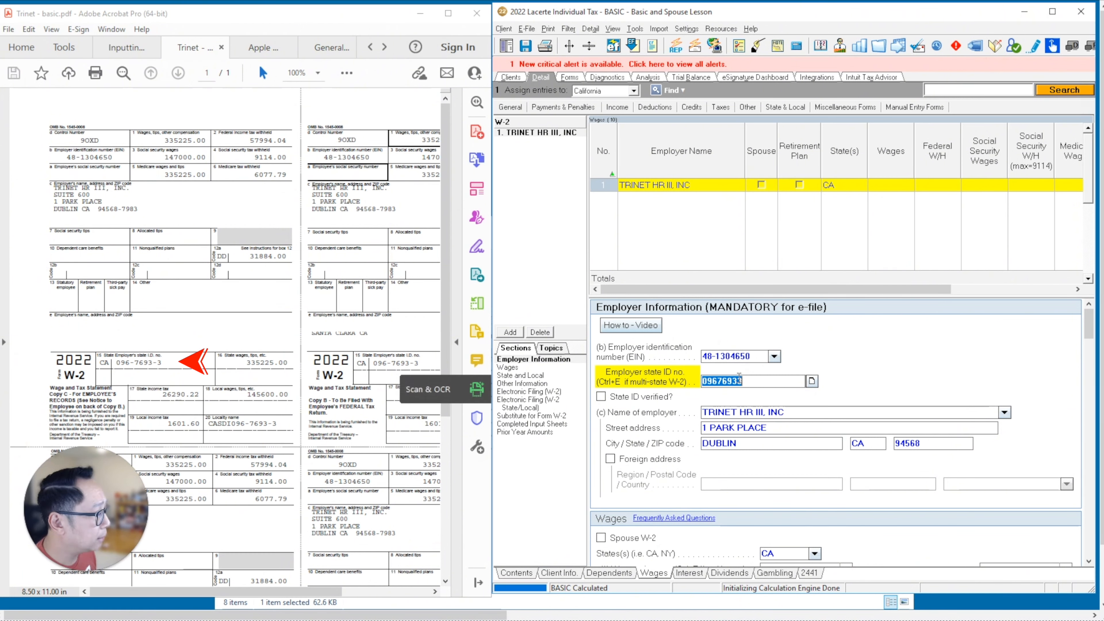
pyautogui.click(753, 381)
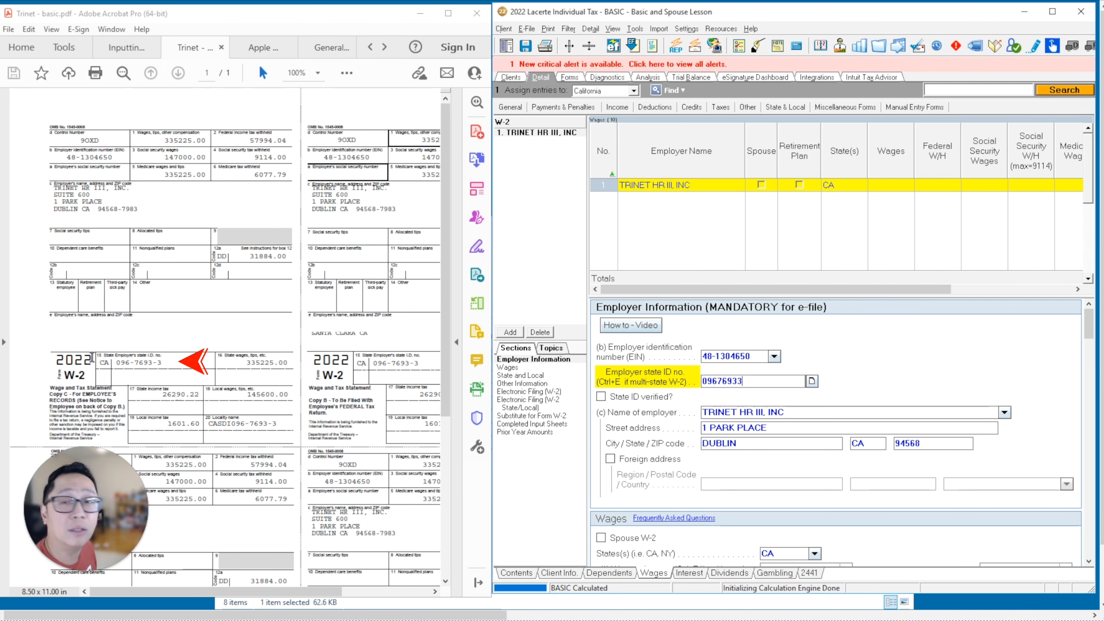
pyautogui.press('Tab')
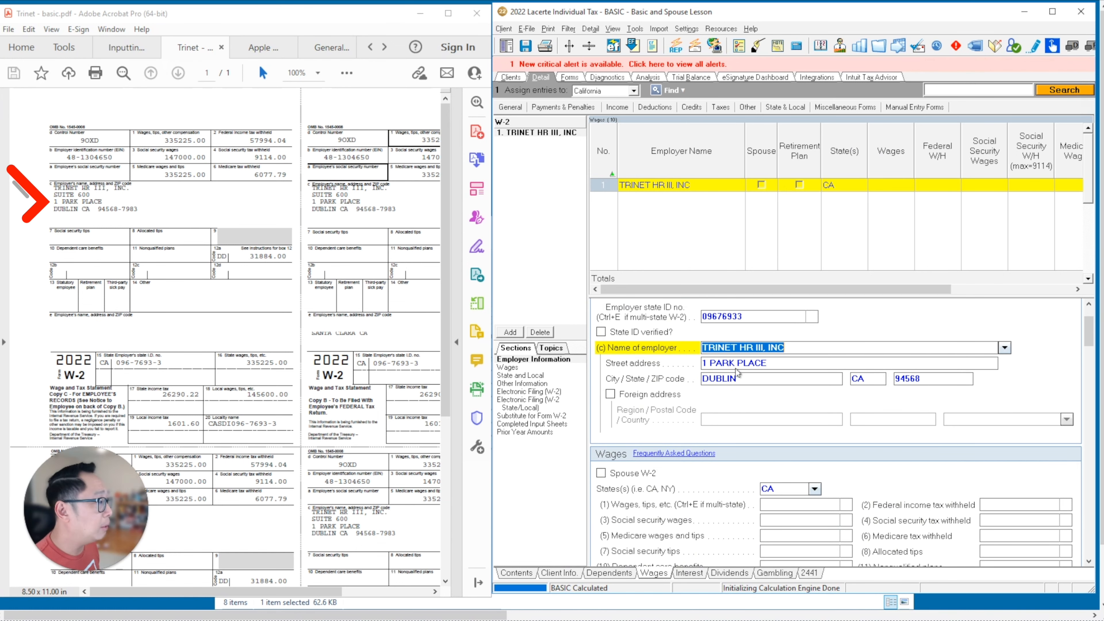
# - Append suite 600 to the street address so it reads 1 PARK PLACE 600
pyautogui.press('Tab')
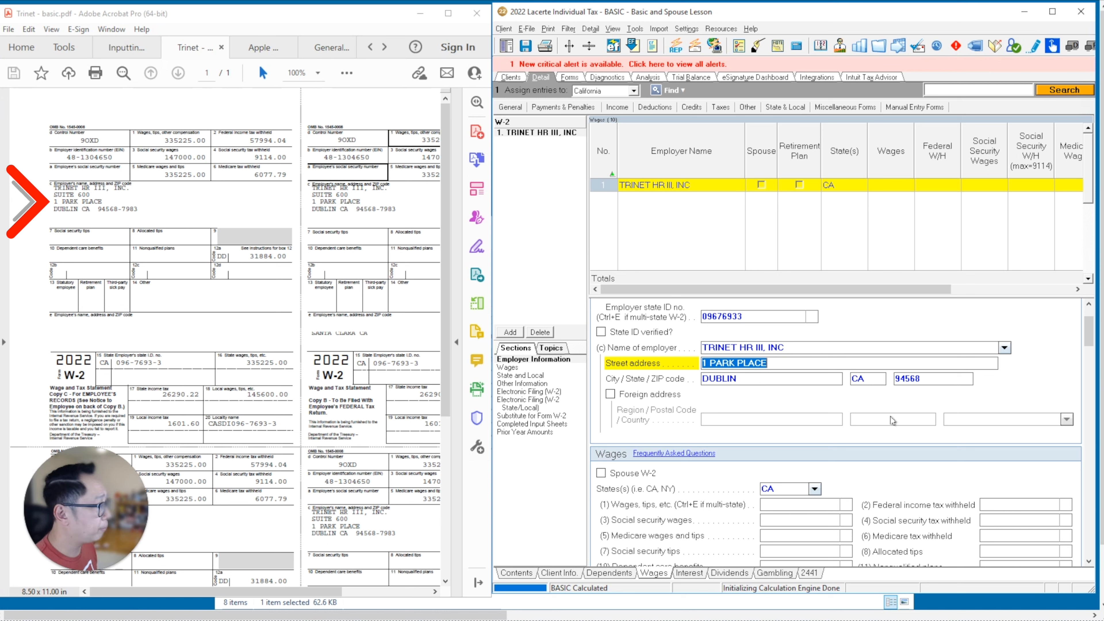
pyautogui.click(781, 364)
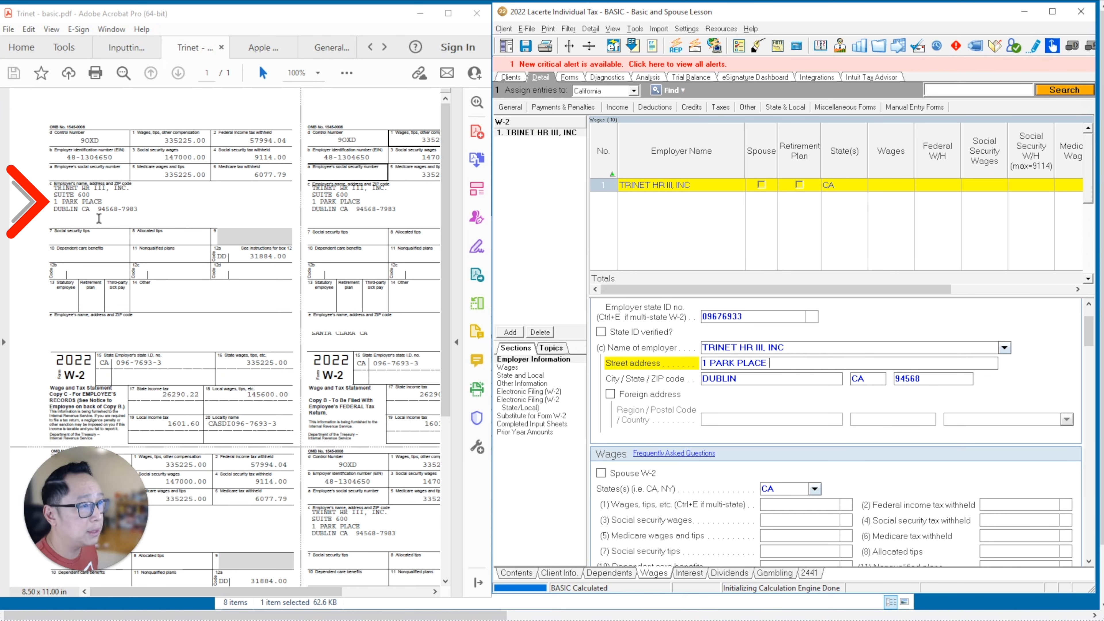
pyautogui.doubleClick(776, 362)
pyautogui.click(781, 363)
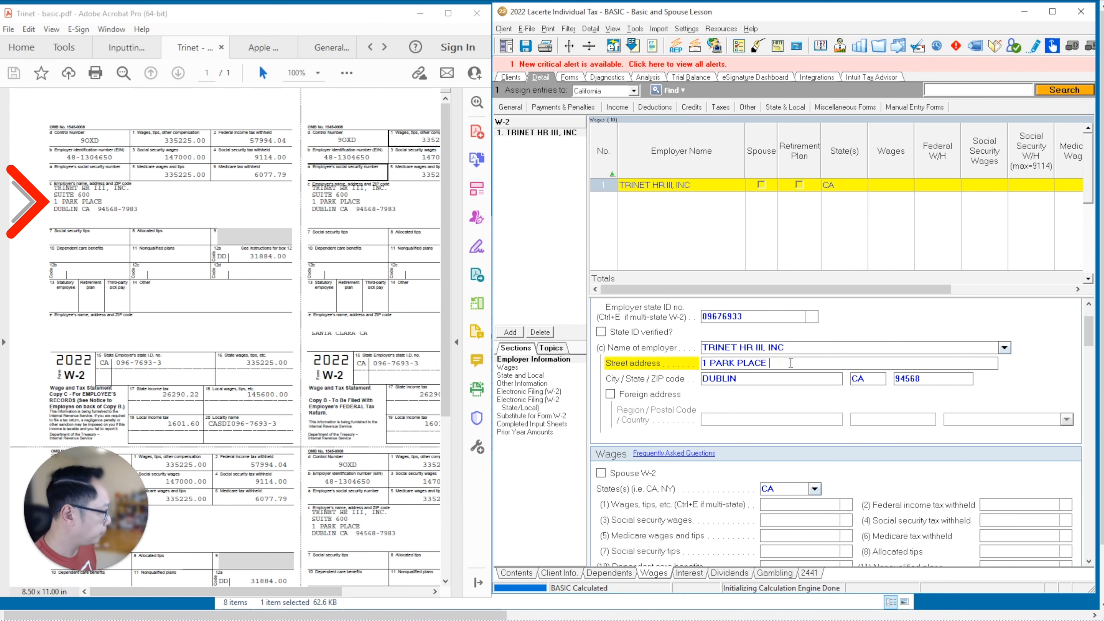
pyautogui.write('600')
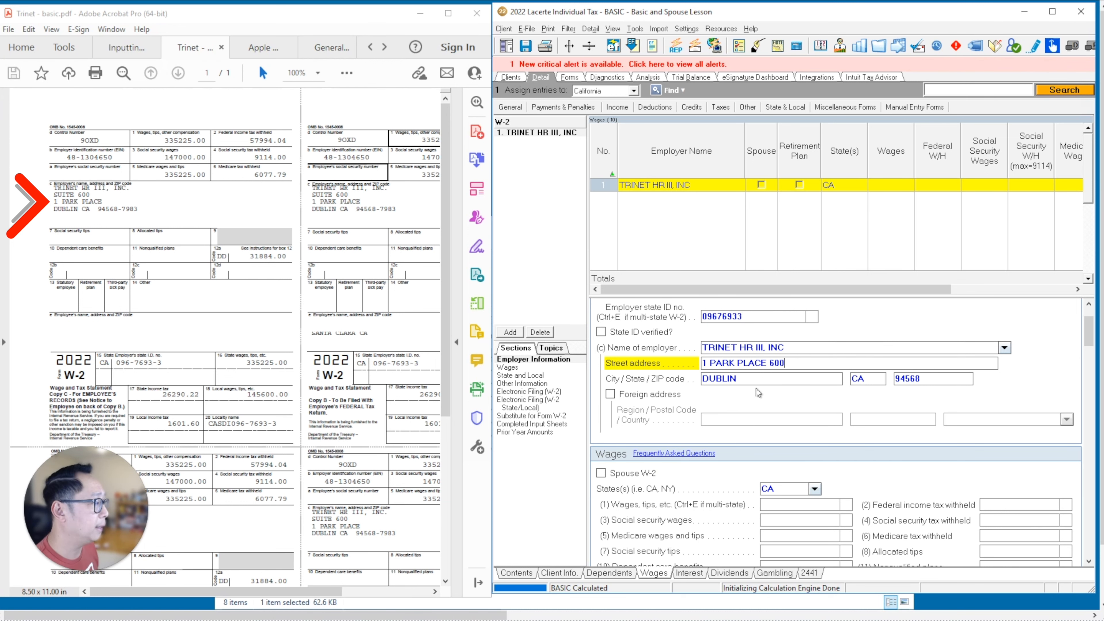
pyautogui.scroll(-3, 752, 377)
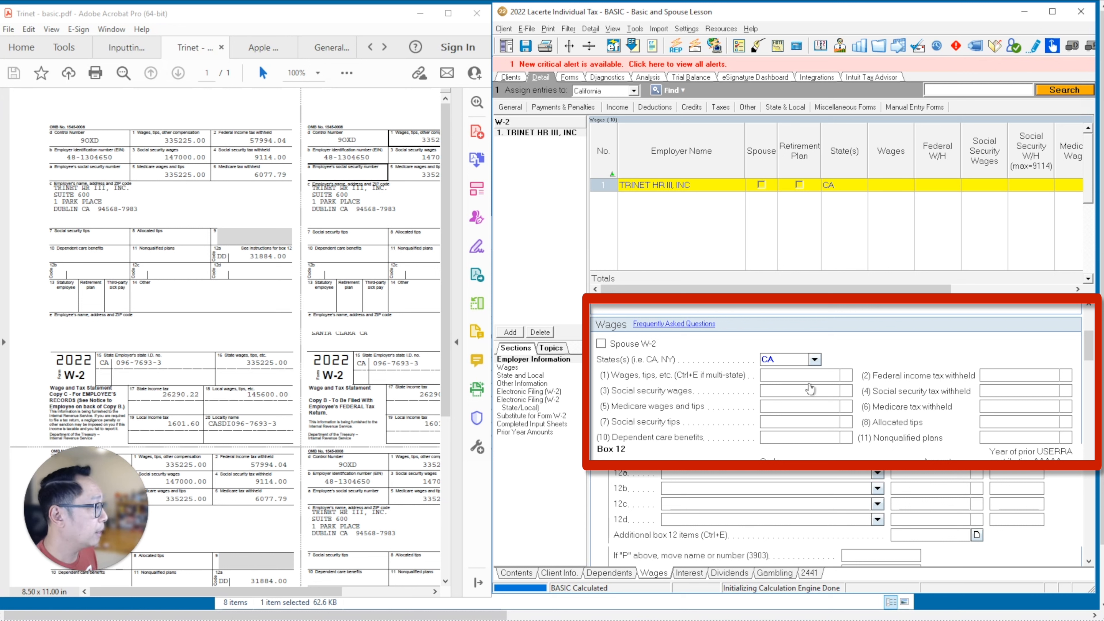
# - Enter wages 335,225 and federal withholding 57,994, letting Social Security 9,114 and Medicare 6,078 auto-calculate
pyautogui.click(776, 377)
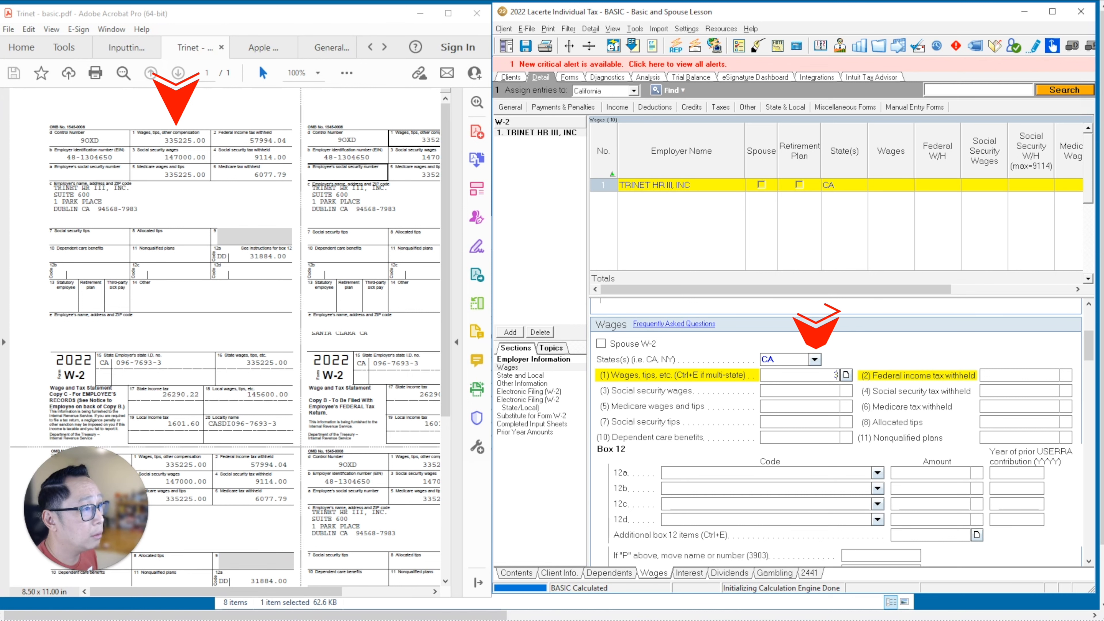
pyautogui.write('335225')
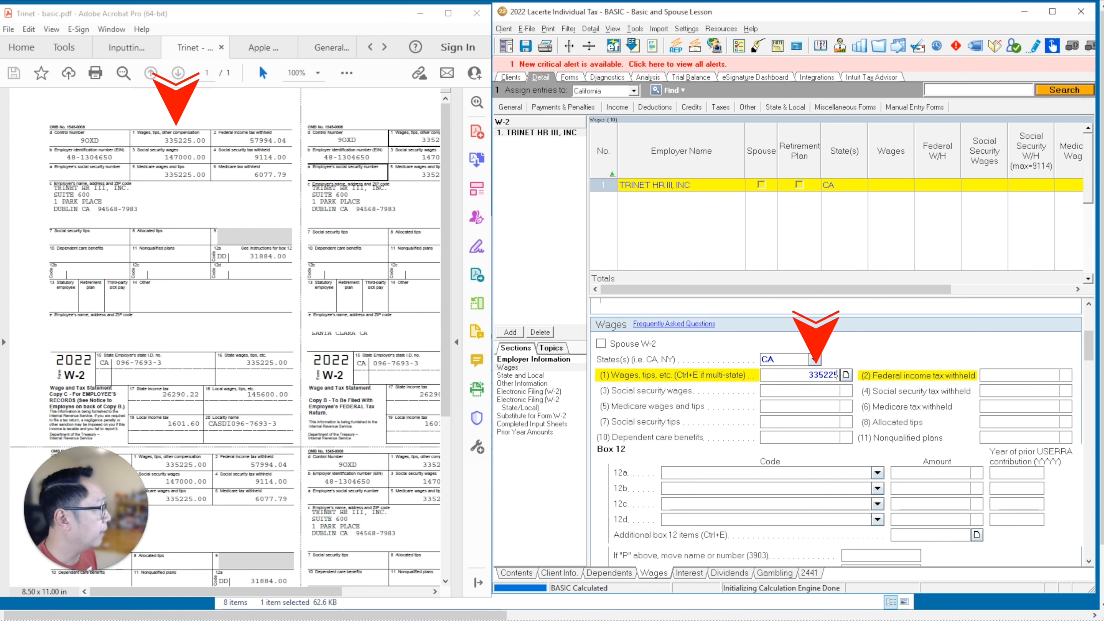
pyautogui.press('Return')
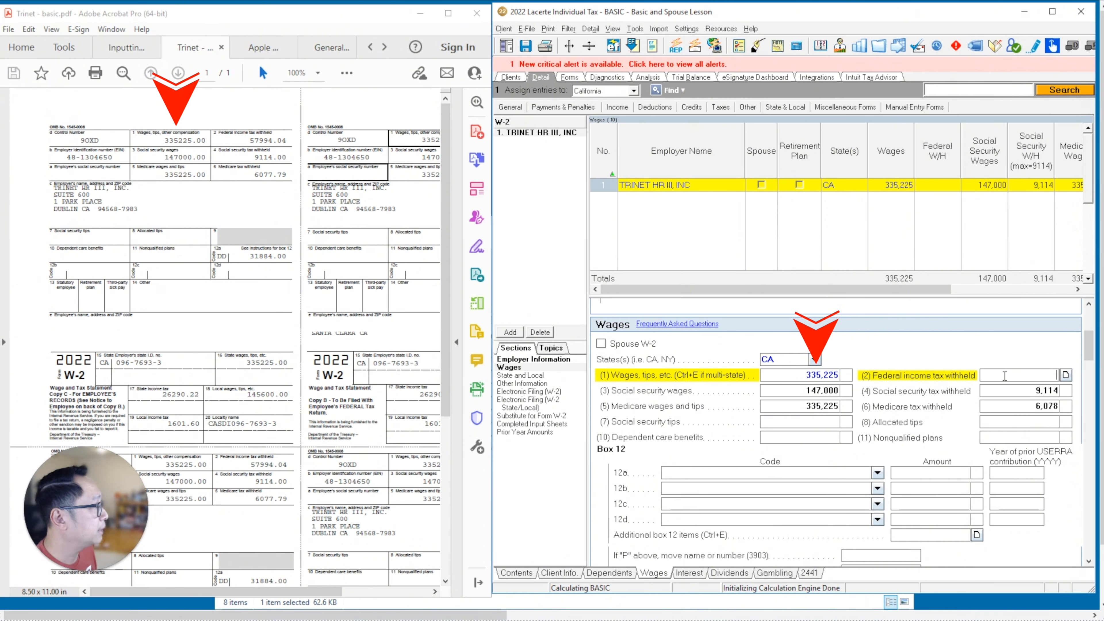
pyautogui.click(1005, 376)
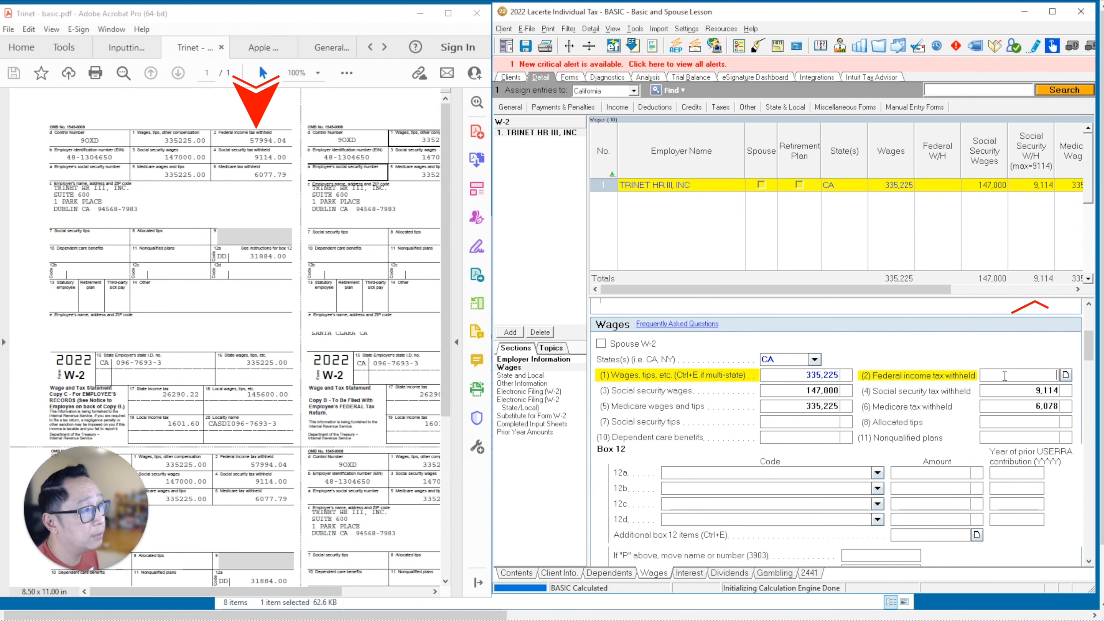
pyautogui.write('57994')
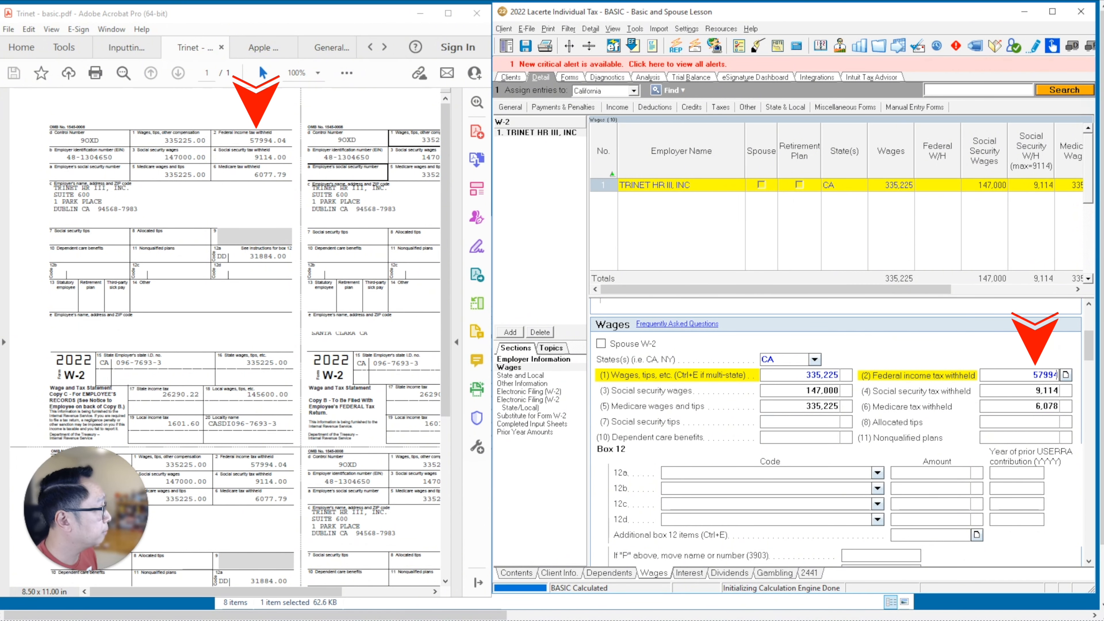
pyautogui.press('Tab')
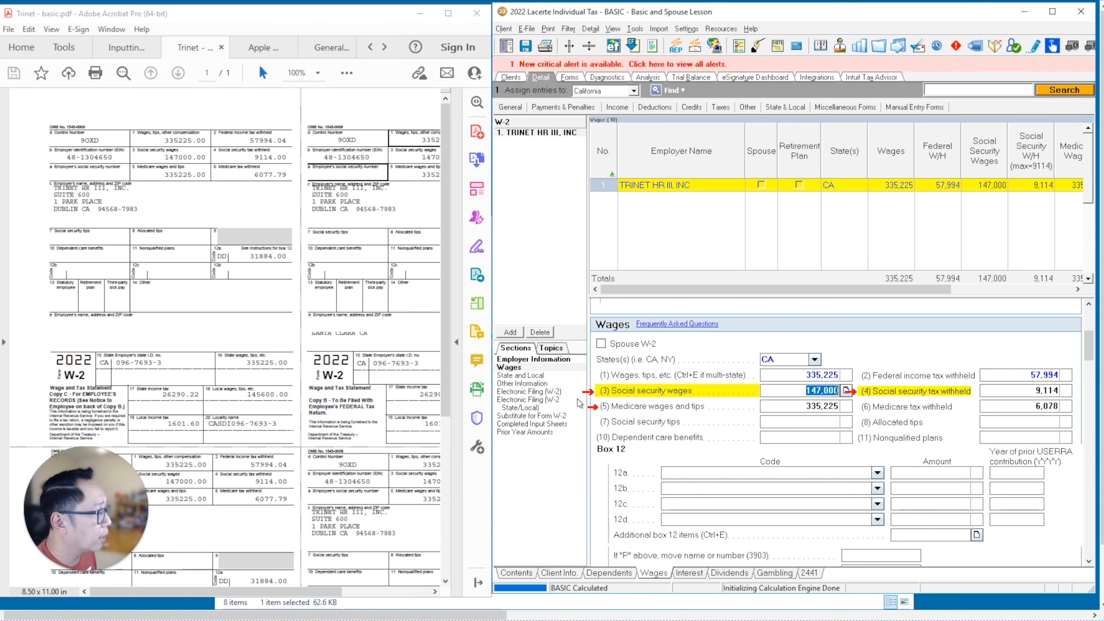
pyautogui.click(784, 378)
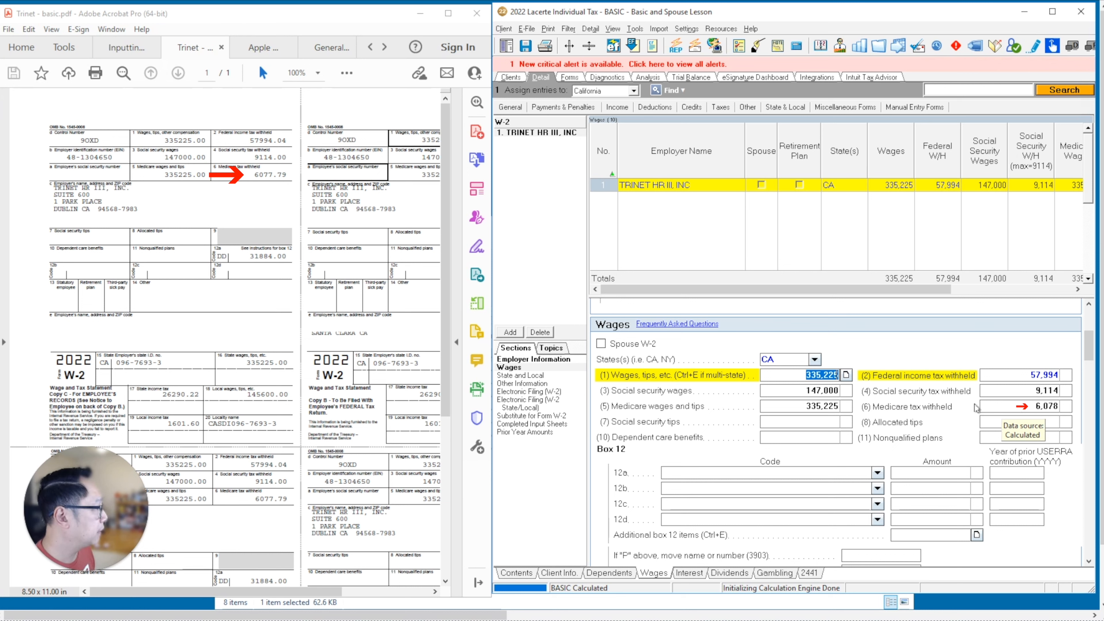
pyautogui.click(785, 424)
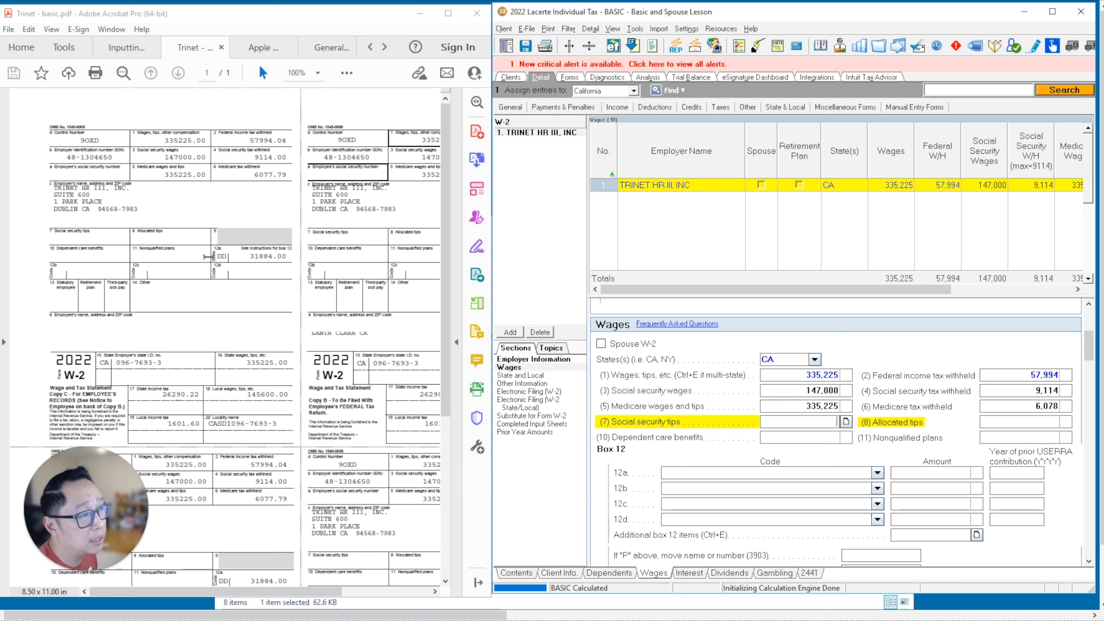
pyautogui.click(694, 474)
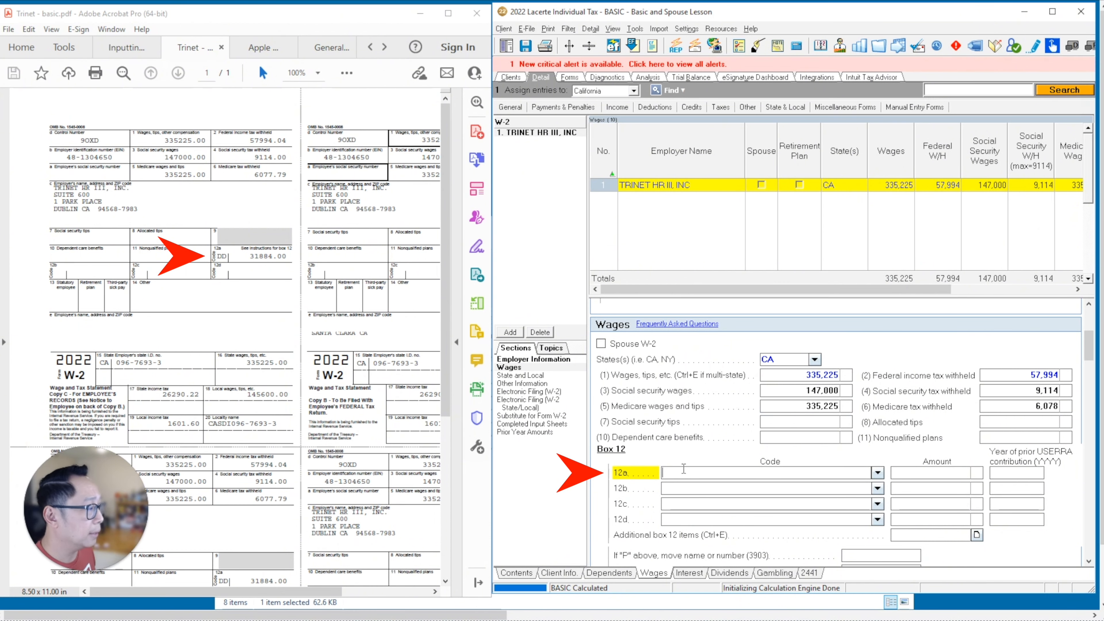
# - Add box 12a code DD, employer-sponsored health coverage, with amount 31,884
pyautogui.write('DD')
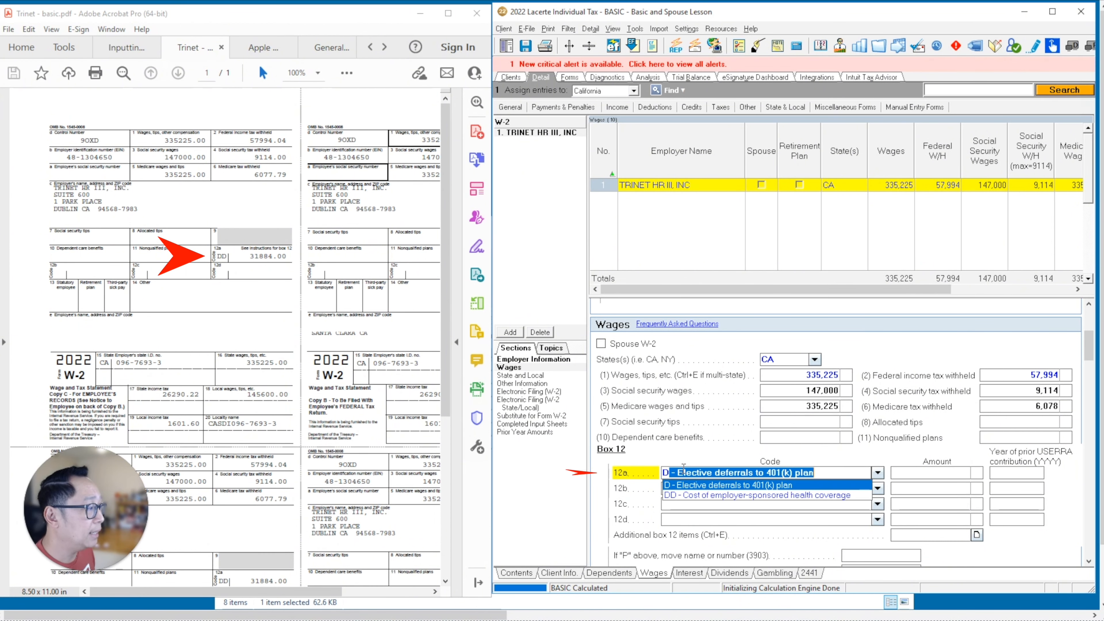
pyautogui.click(701, 485)
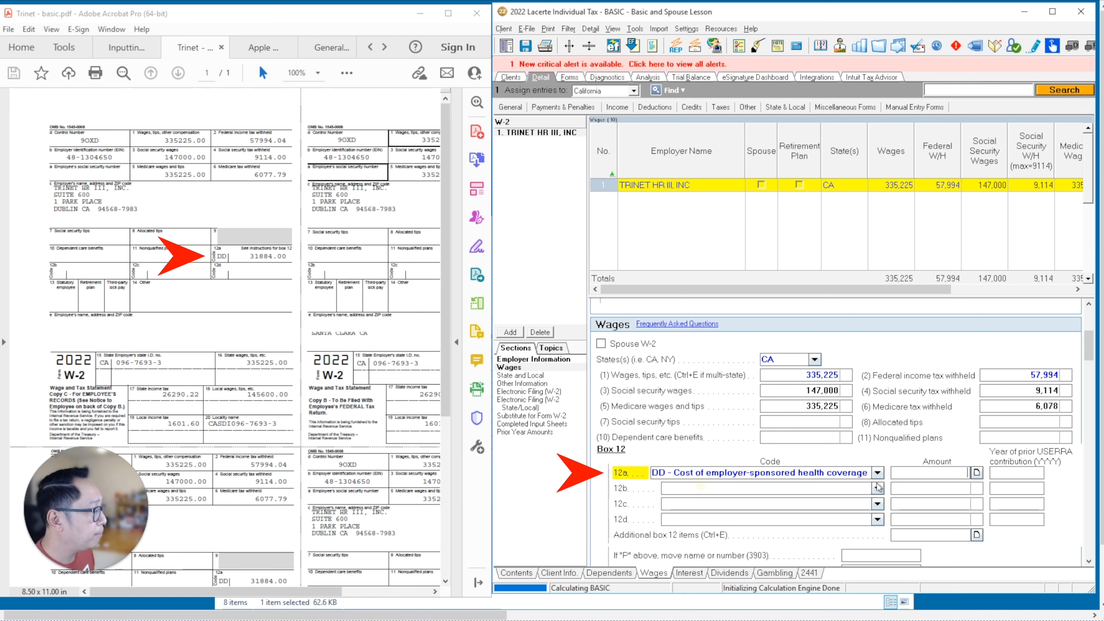
pyautogui.click(878, 473)
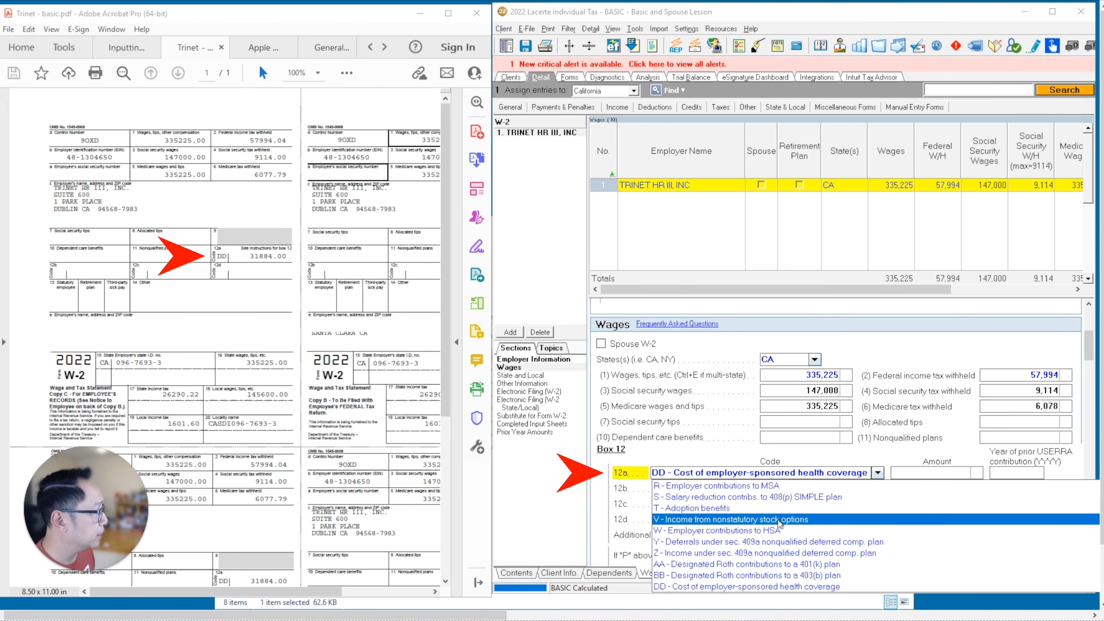
pyautogui.scroll(-2, 779, 521)
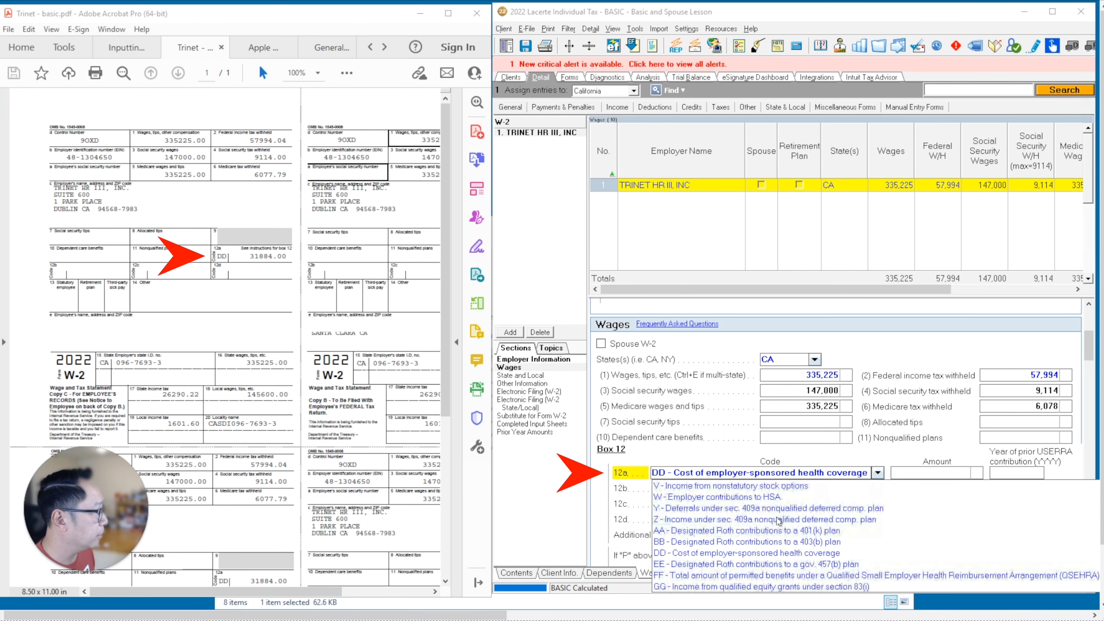
pyautogui.click(906, 473)
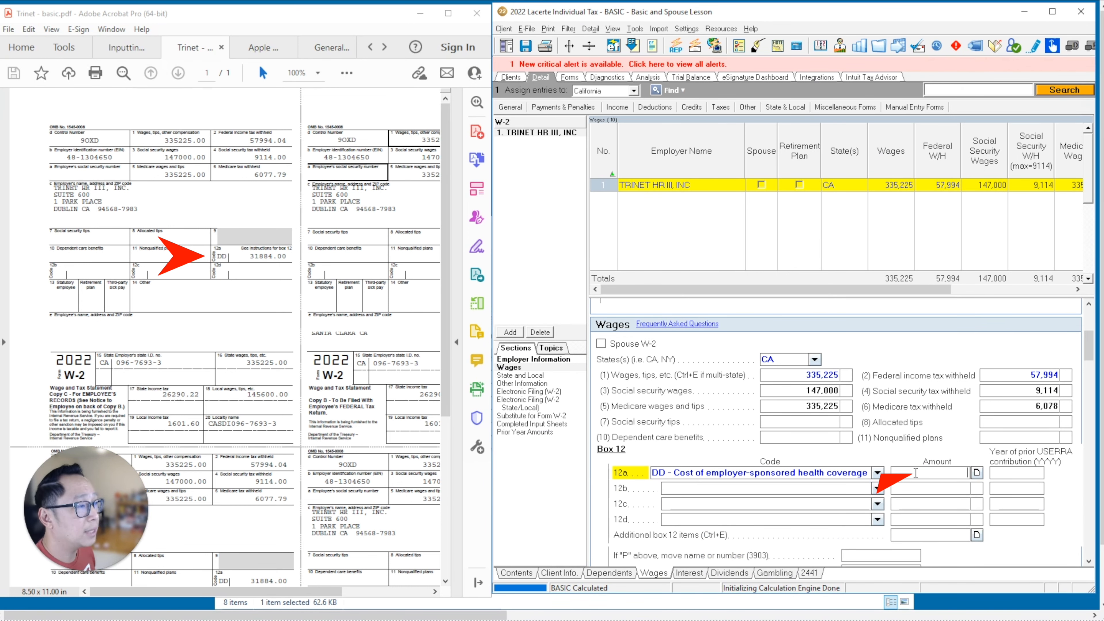
pyautogui.write('31884')
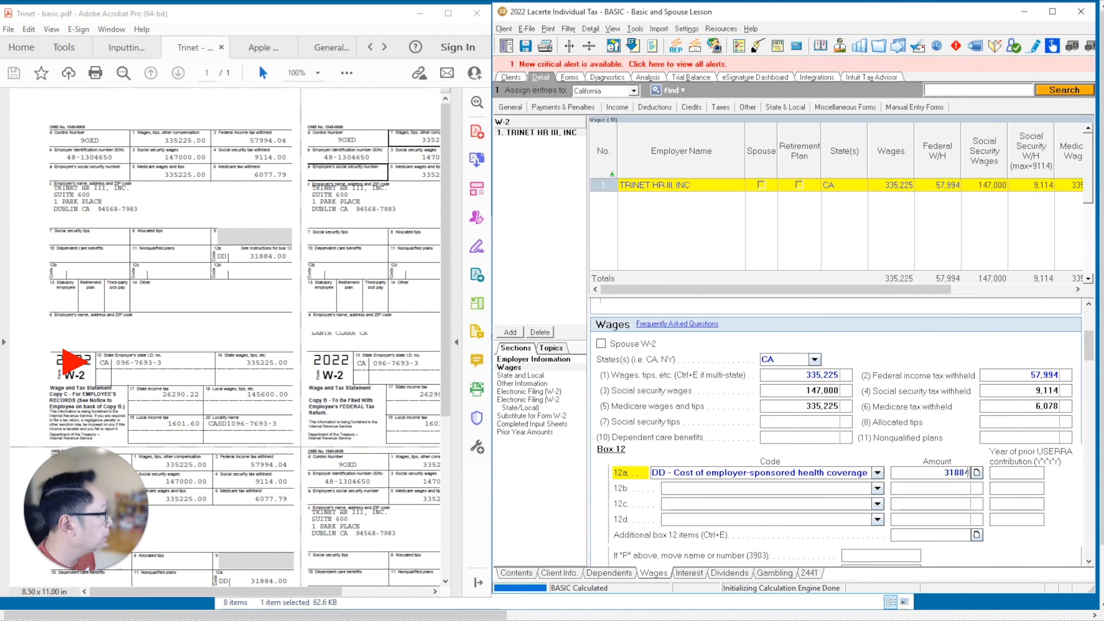
pyautogui.click(1090, 325)
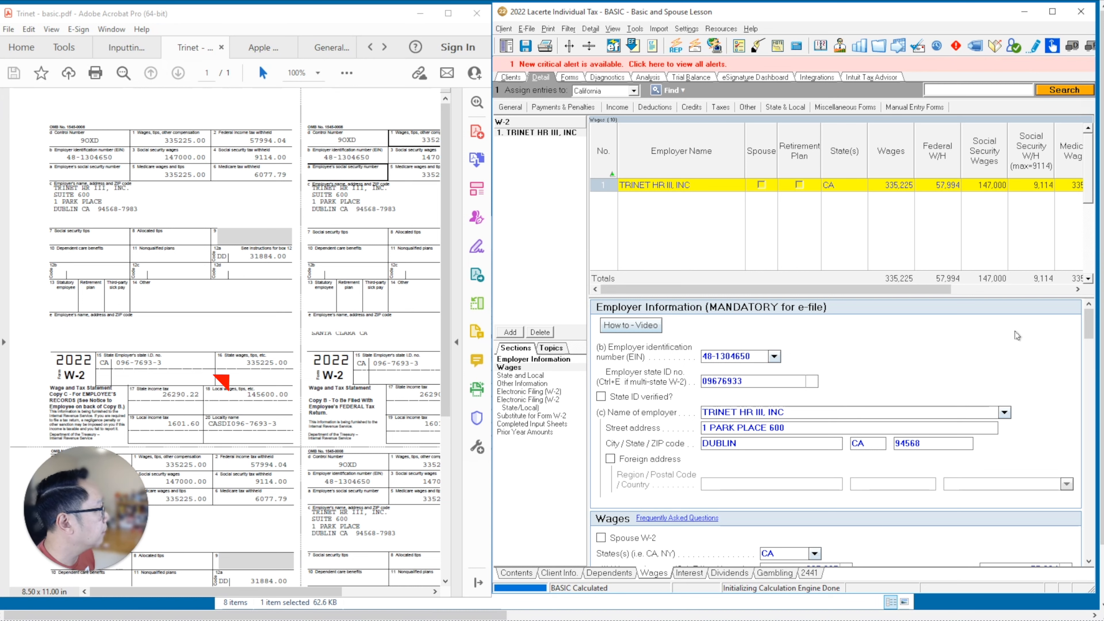
# - Scroll down to the State and Local section showing CA wages of 335,225
pyautogui.moveTo(1089, 327); pyautogui.dragTo(1089, 421)
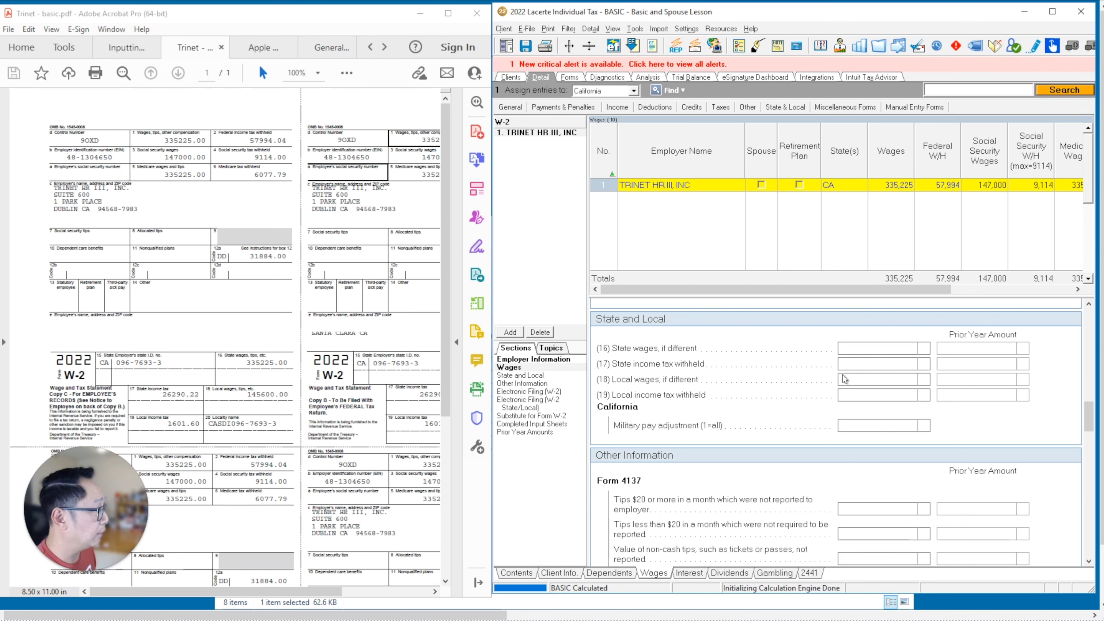
# - Enter 26,290 as the CA state income tax withheld on the Trinet W-2
pyautogui.click(863, 368)
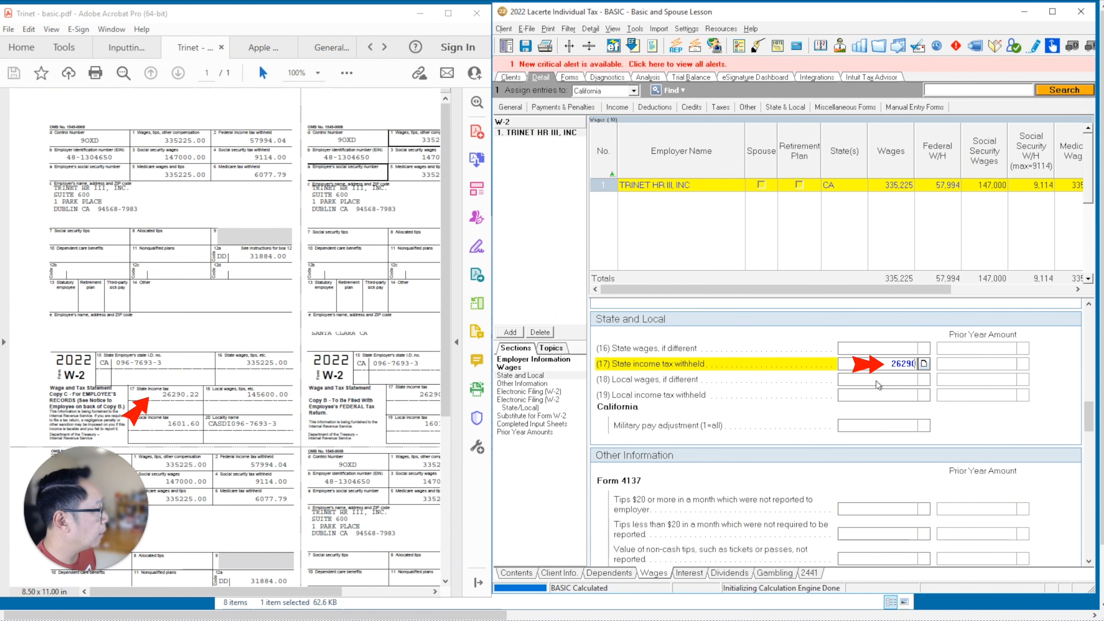
pyautogui.click(660, 378)
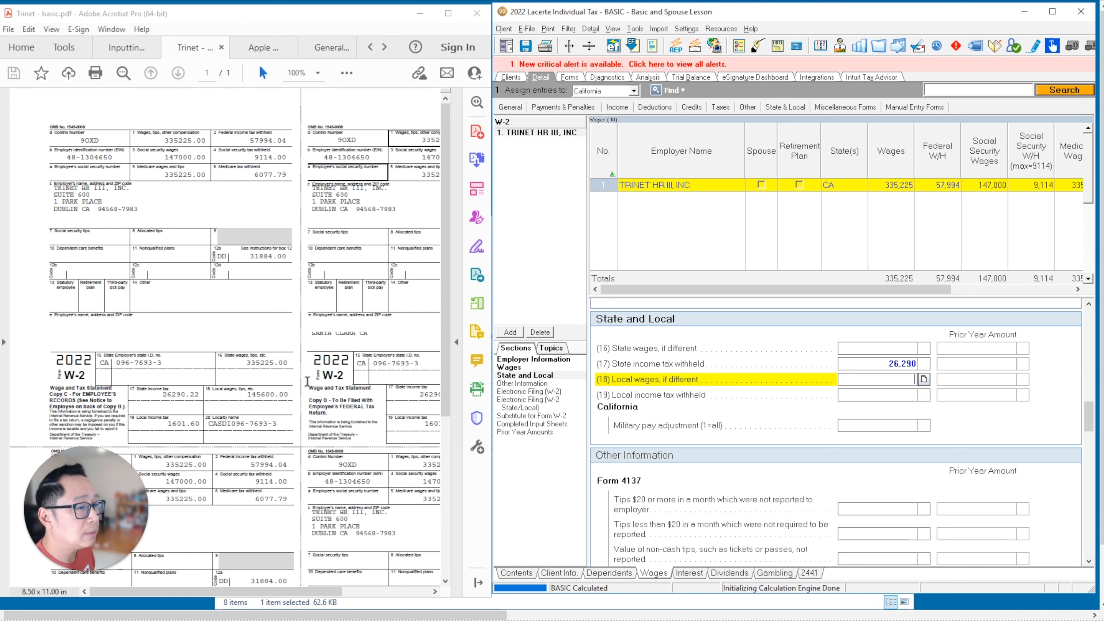
pyautogui.click(853, 394)
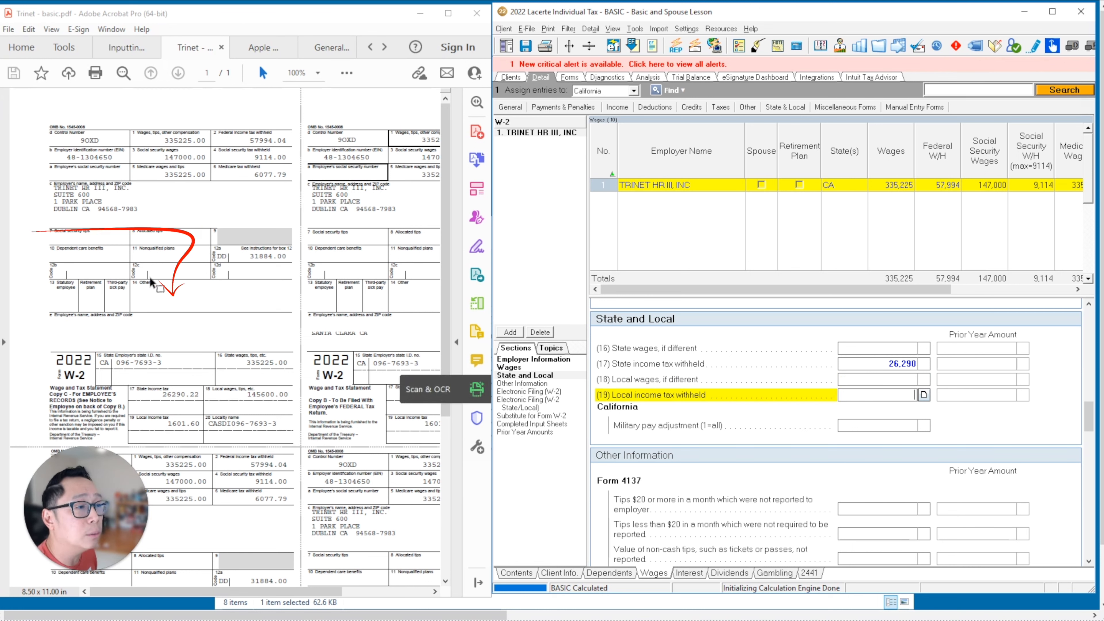
# - Enter 1,602 as the CA state disability insurance withheld in Box 14
pyautogui.scroll(5, 796, 378)
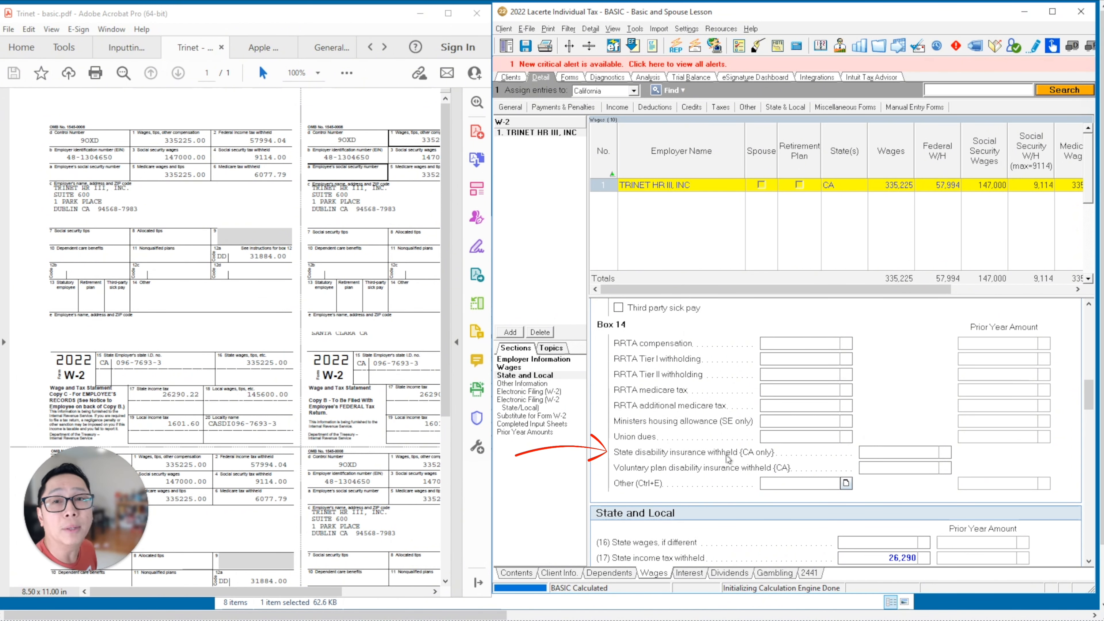
pyautogui.click(908, 453)
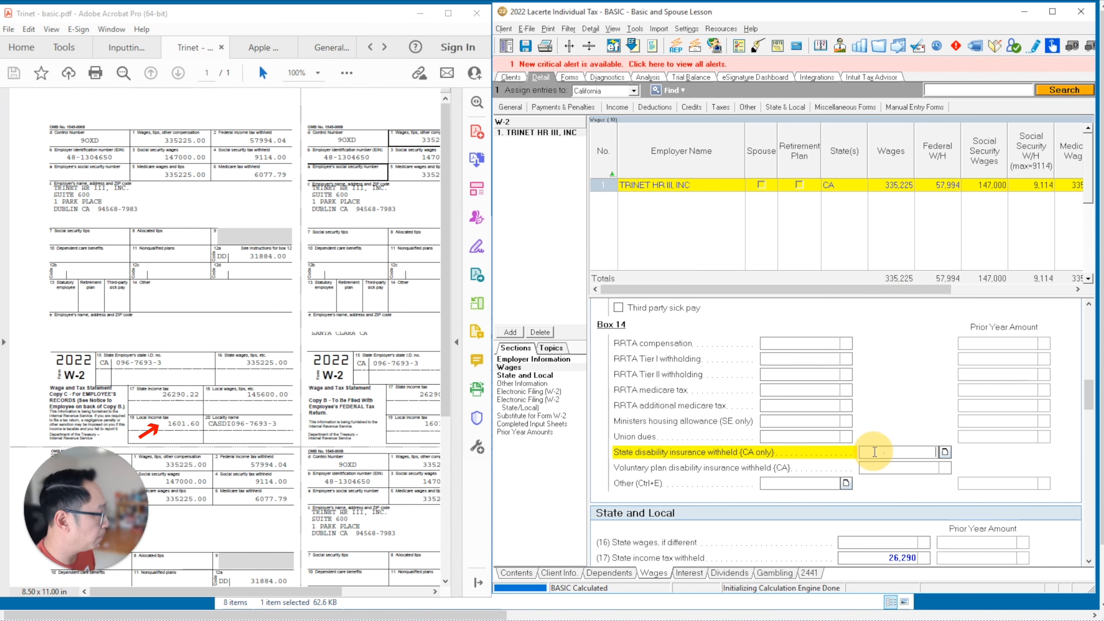
pyautogui.write('1602')
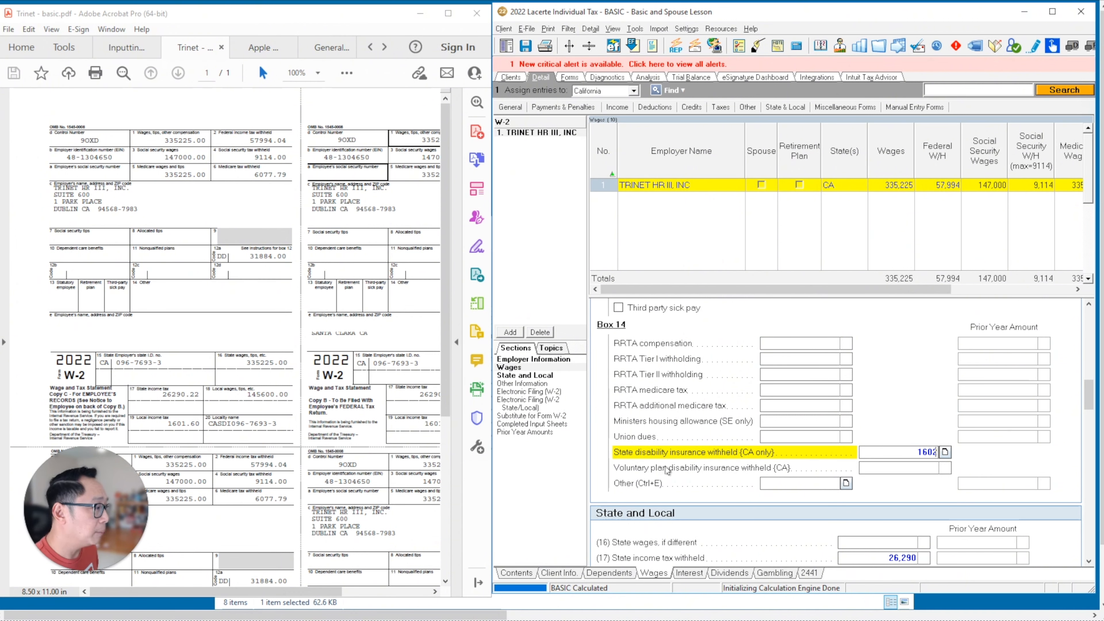
pyautogui.press('Return')
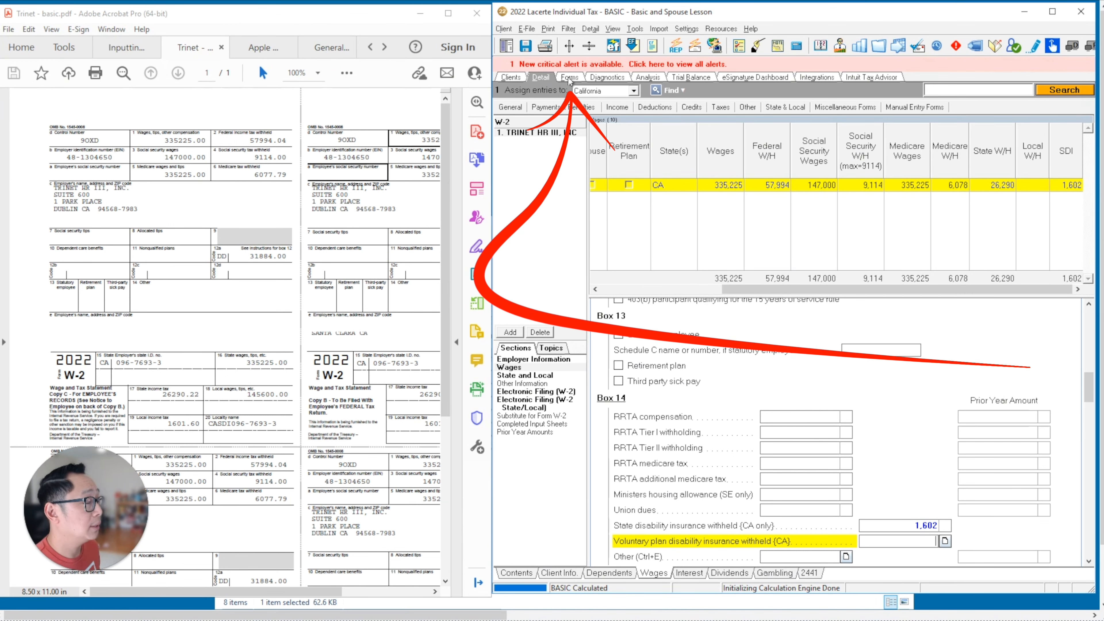
pyautogui.click(569, 78)
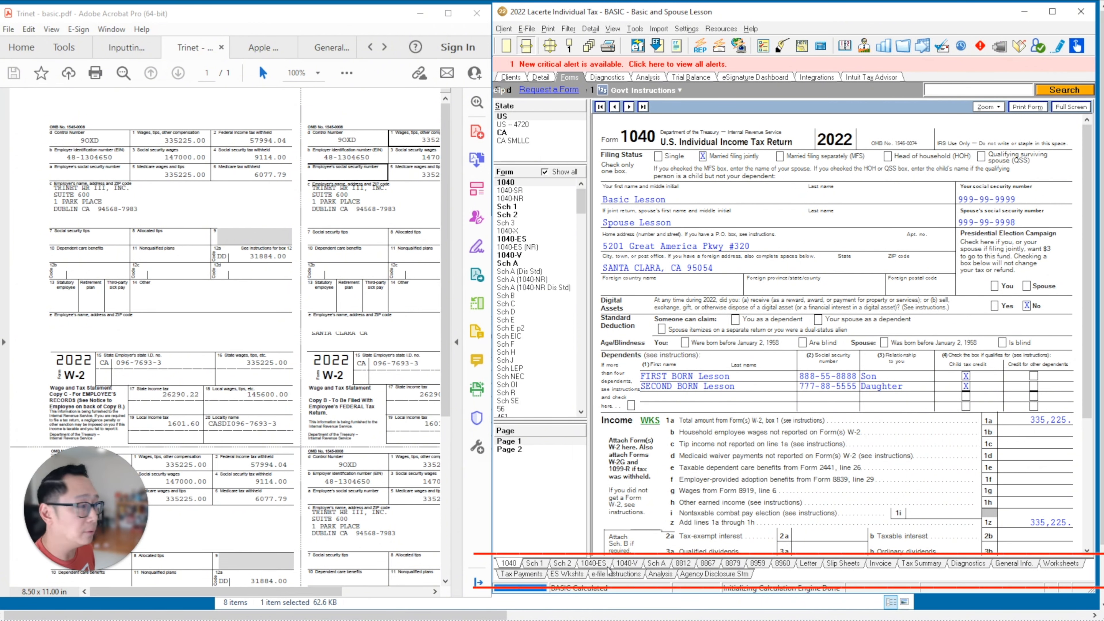
# - Check Form 1040 line 1a wages of 335,225 against the Inputting Guide, then view Federal Worksheets
pyautogui.click(126, 47)
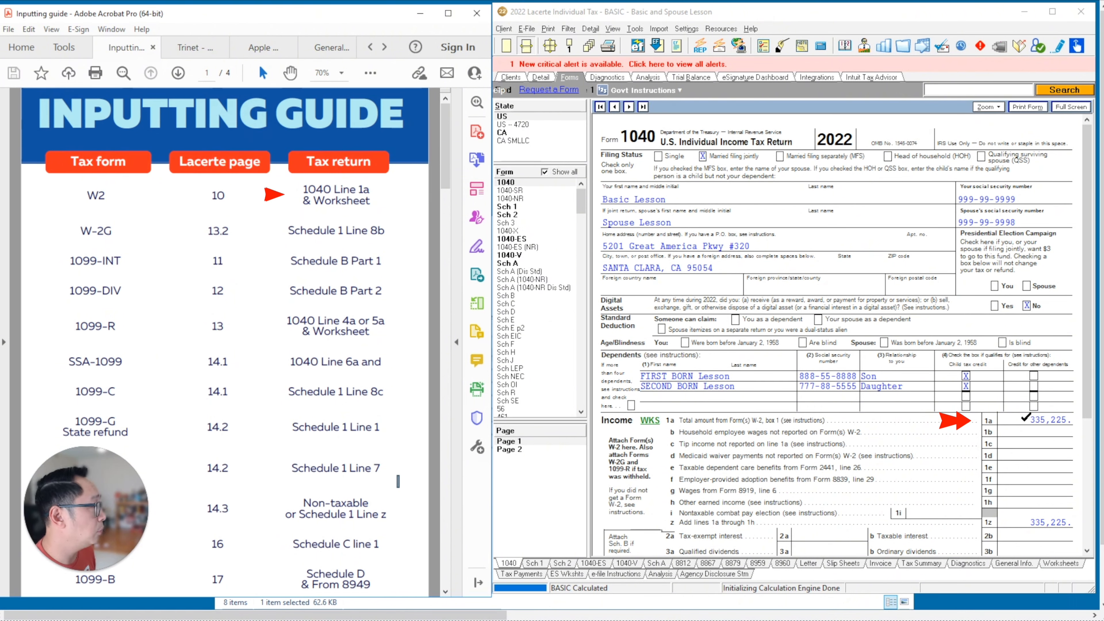
pyautogui.click(191, 52)
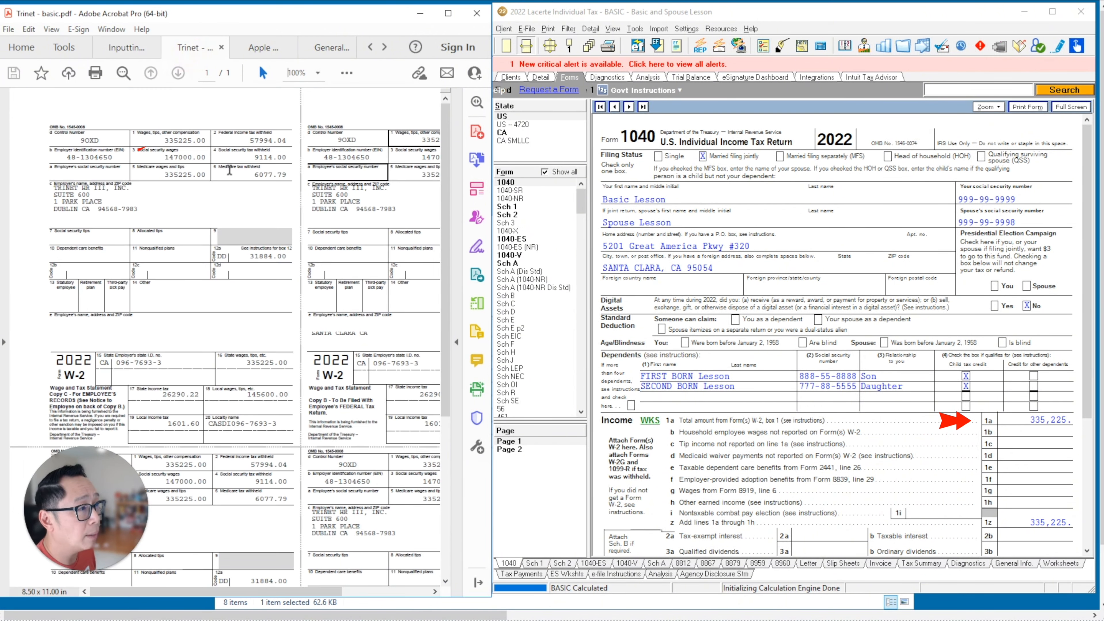
pyautogui.click(135, 47)
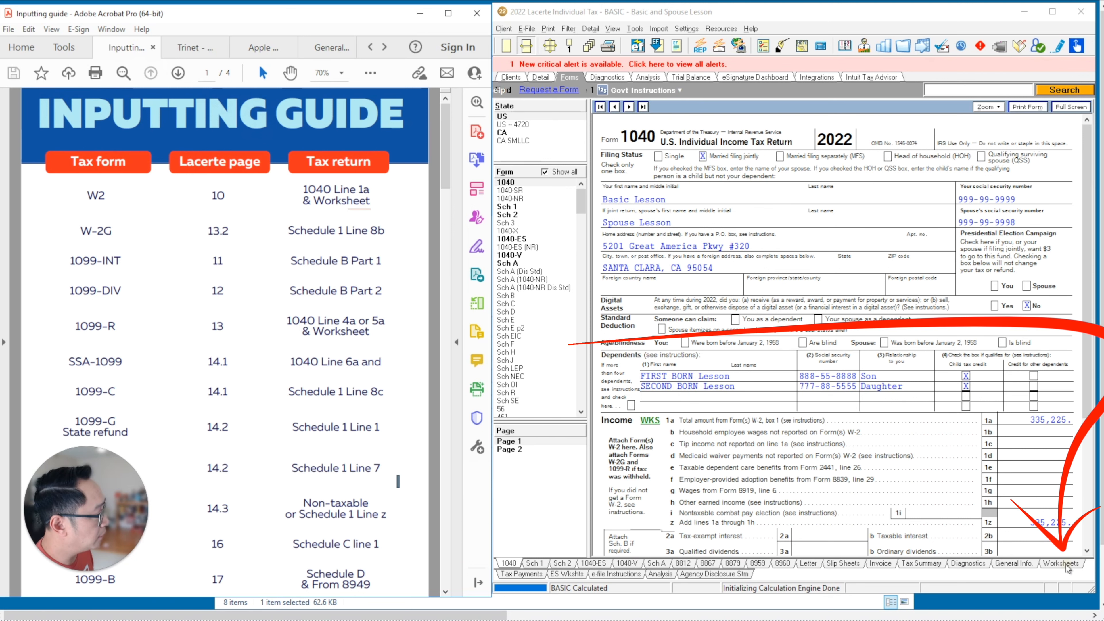
pyautogui.click(1064, 565)
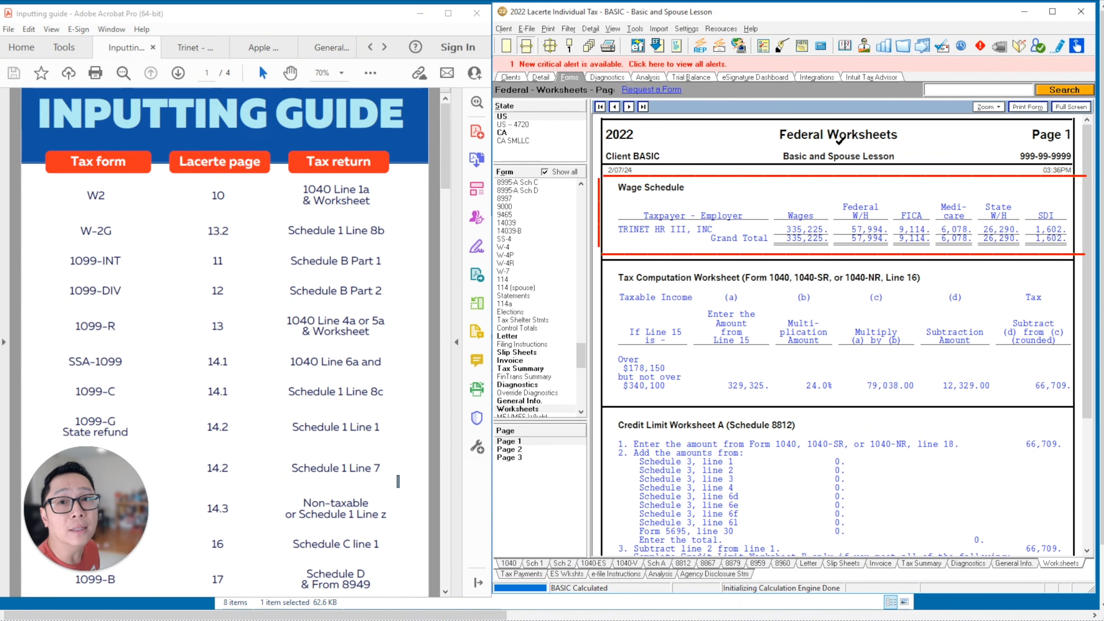
# - Tick wages 335,225, Medicare 6,078, state tax 26,290 and SDI 1,602 as matching the Trinet W-2
pyautogui.click(191, 47)
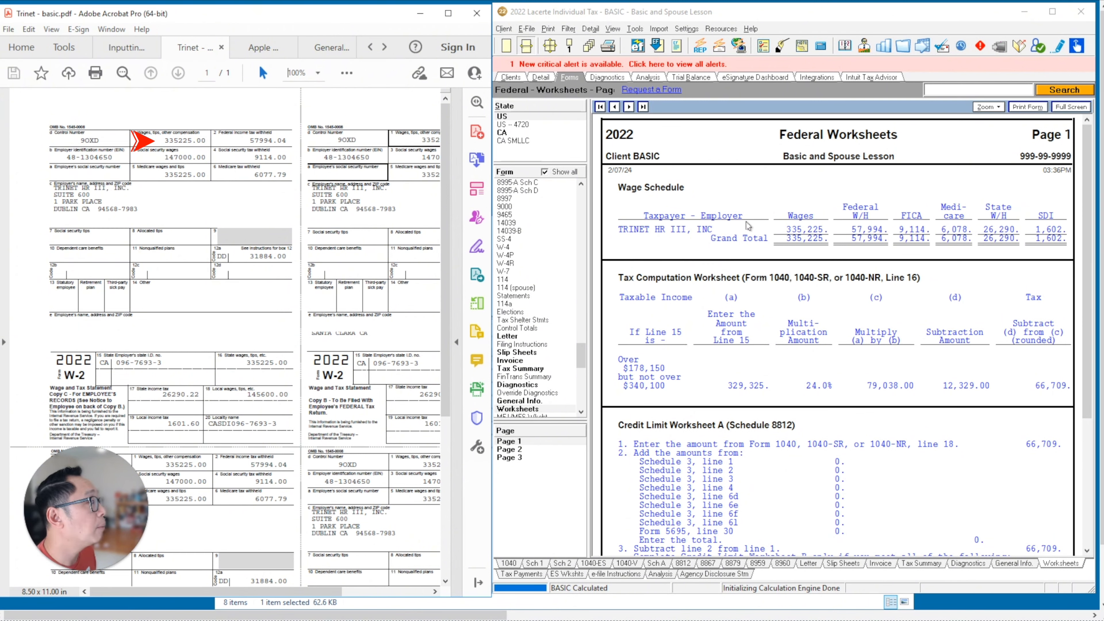
pyautogui.click(795, 228)
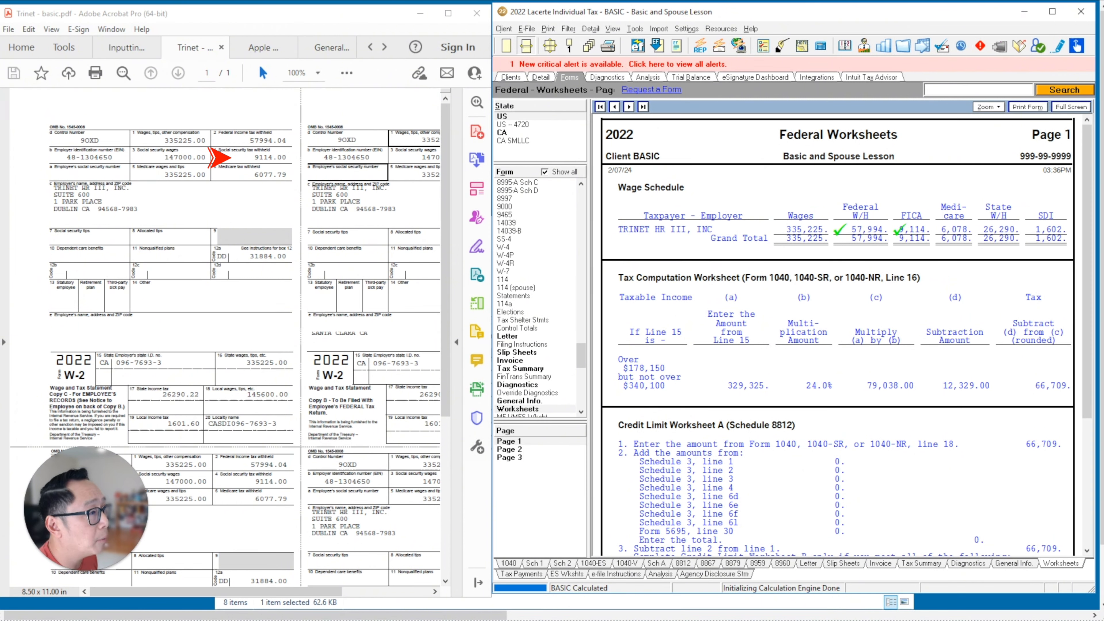
pyautogui.click(941, 230)
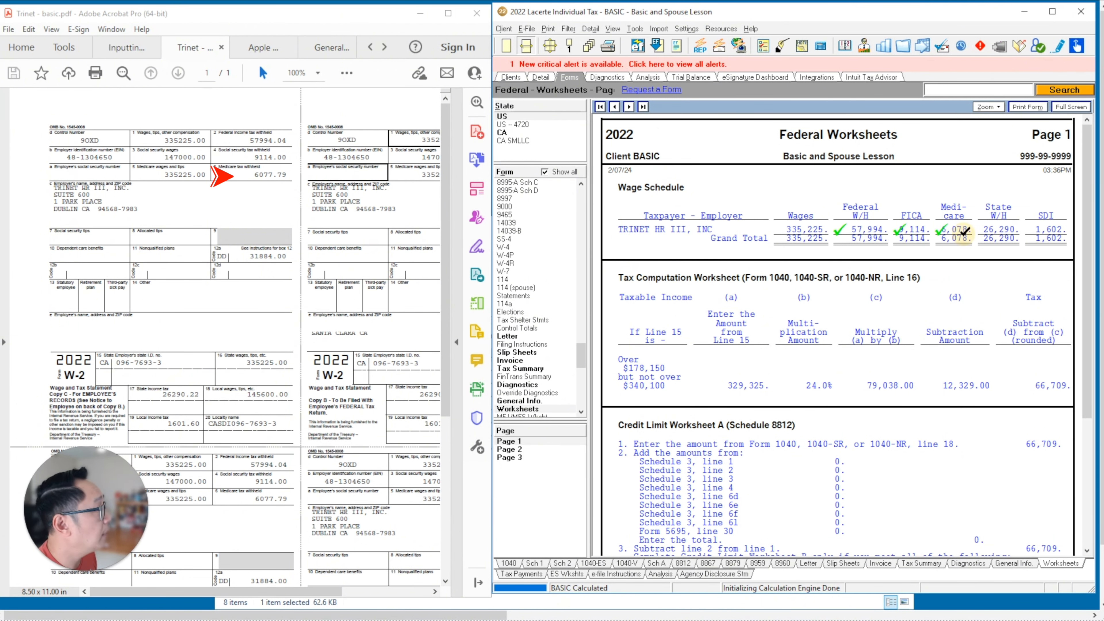
pyautogui.click(982, 238)
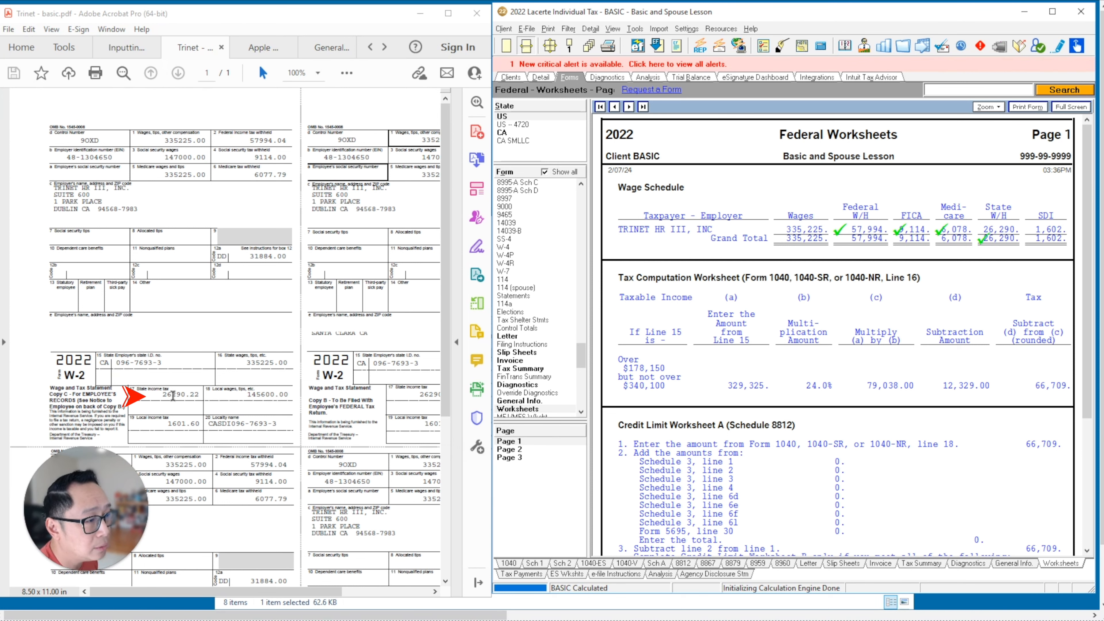
pyautogui.click(1010, 226)
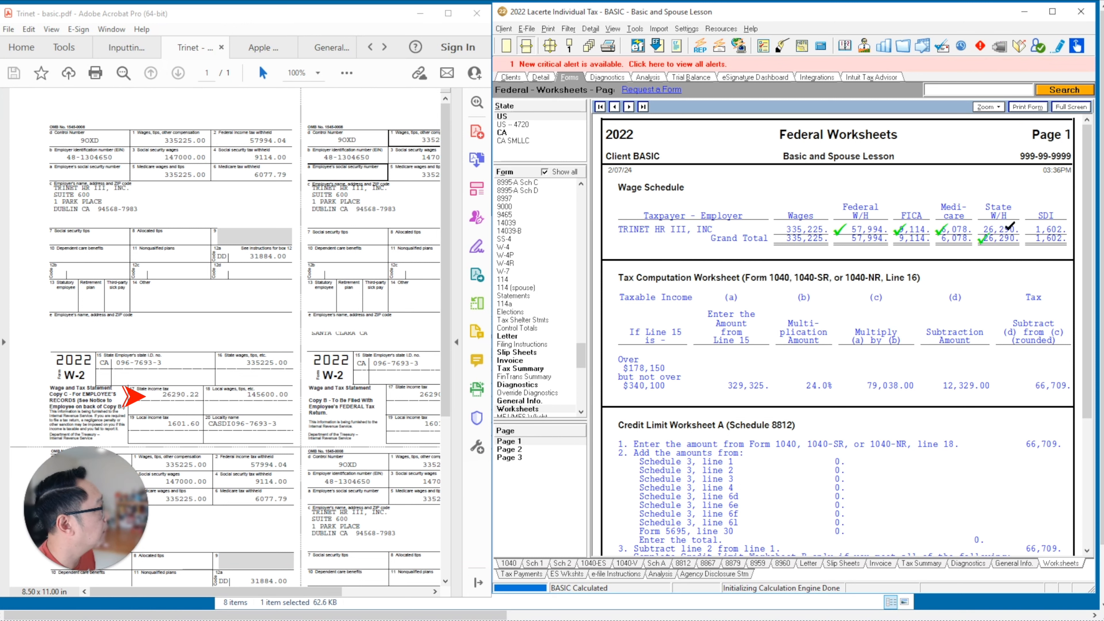
pyautogui.click(1052, 229)
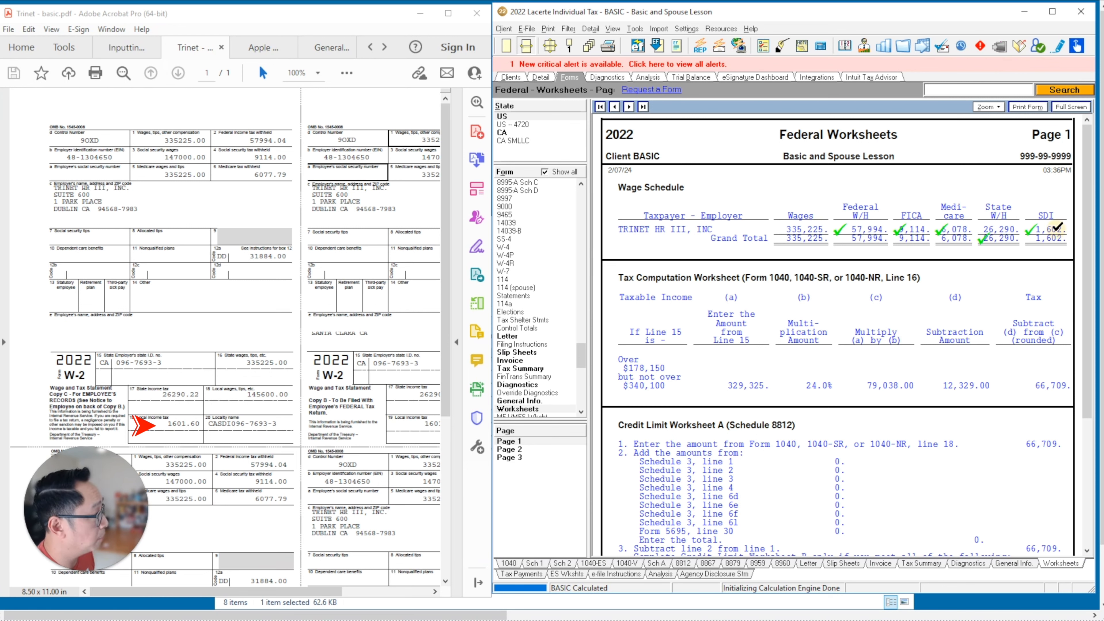
pyautogui.click(1057, 227)
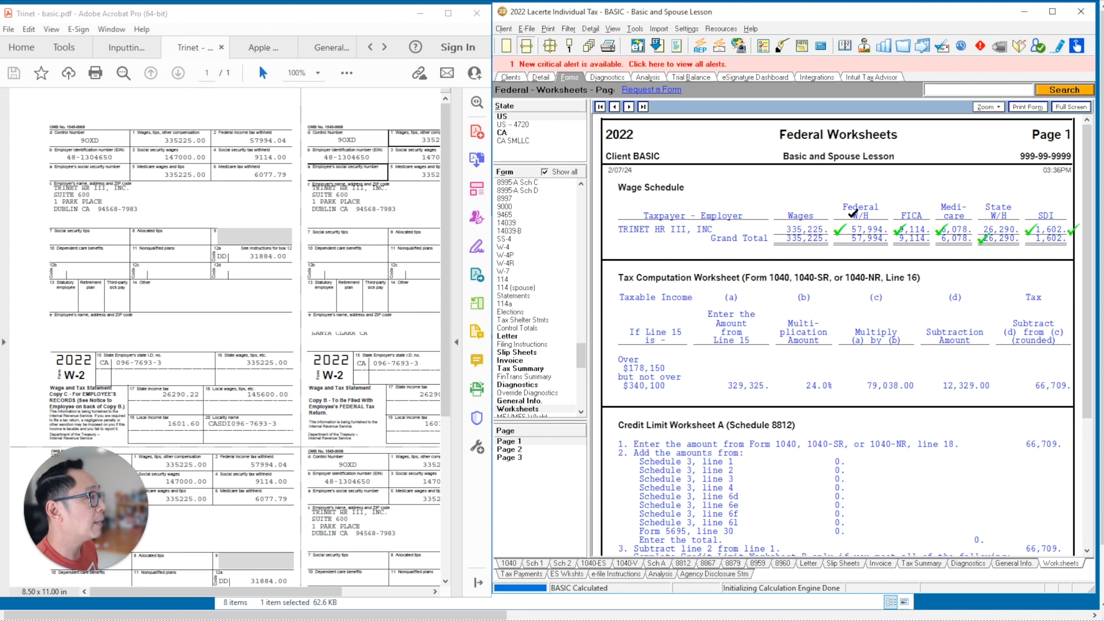
# - Show the Apple W-2 PDF at 100% and add a blank second W-2 entry
pyautogui.click(540, 77)
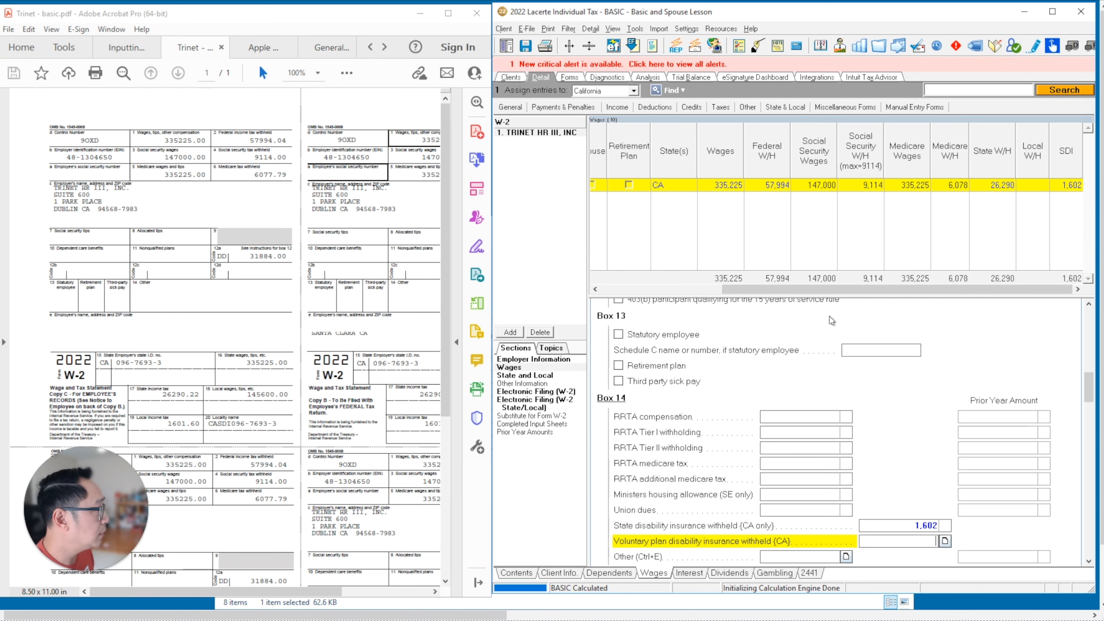
pyautogui.moveTo(837, 288); pyautogui.dragTo(621, 285)
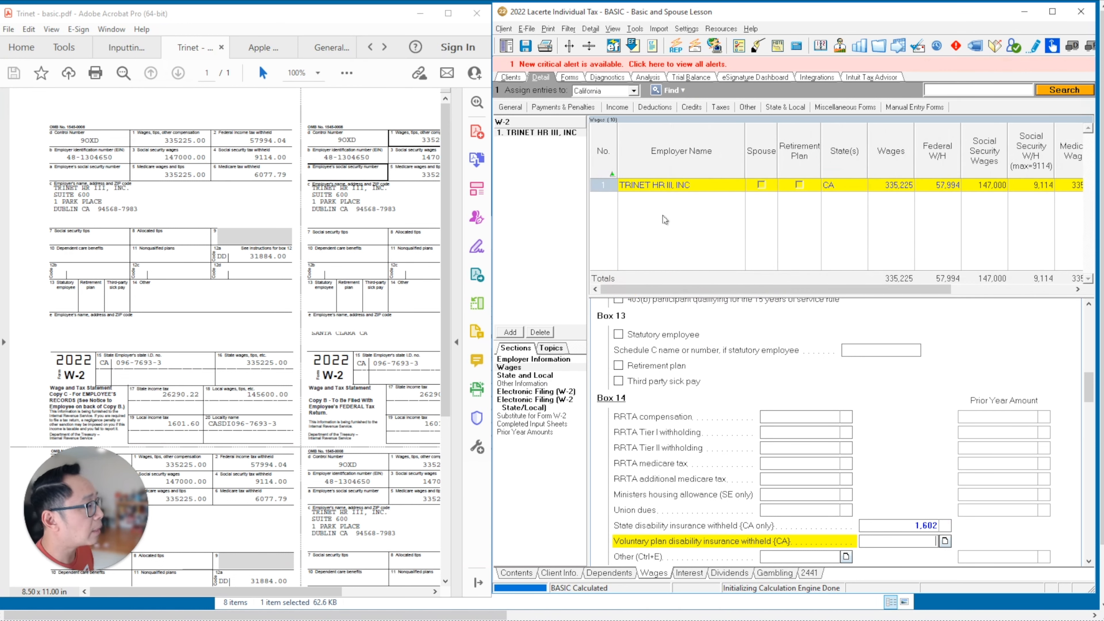
pyautogui.click(264, 47)
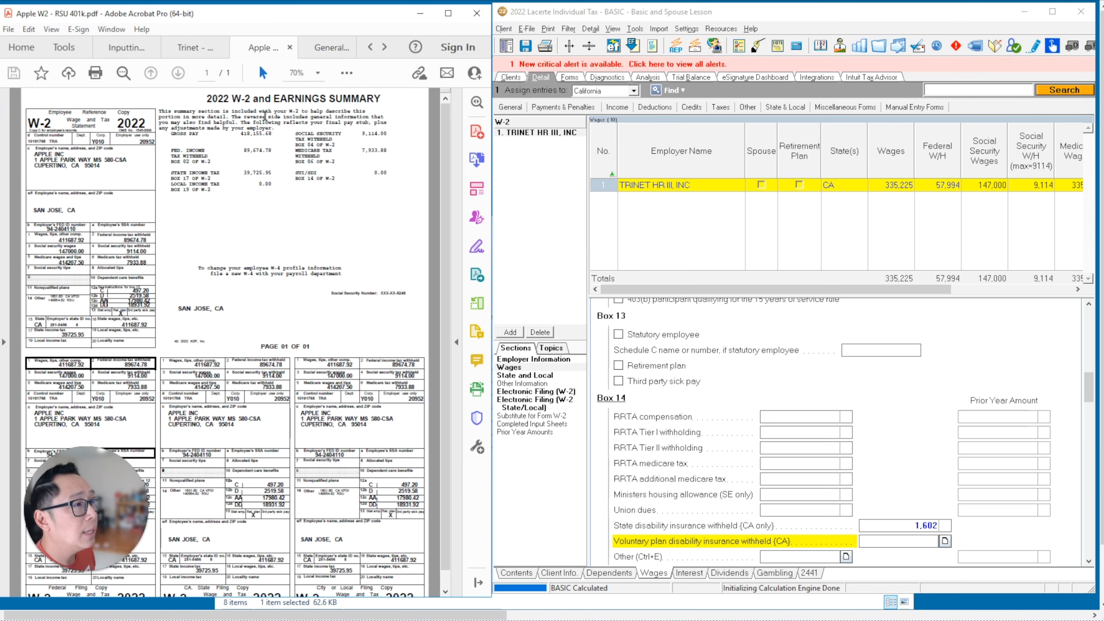
pyautogui.click(318, 73)
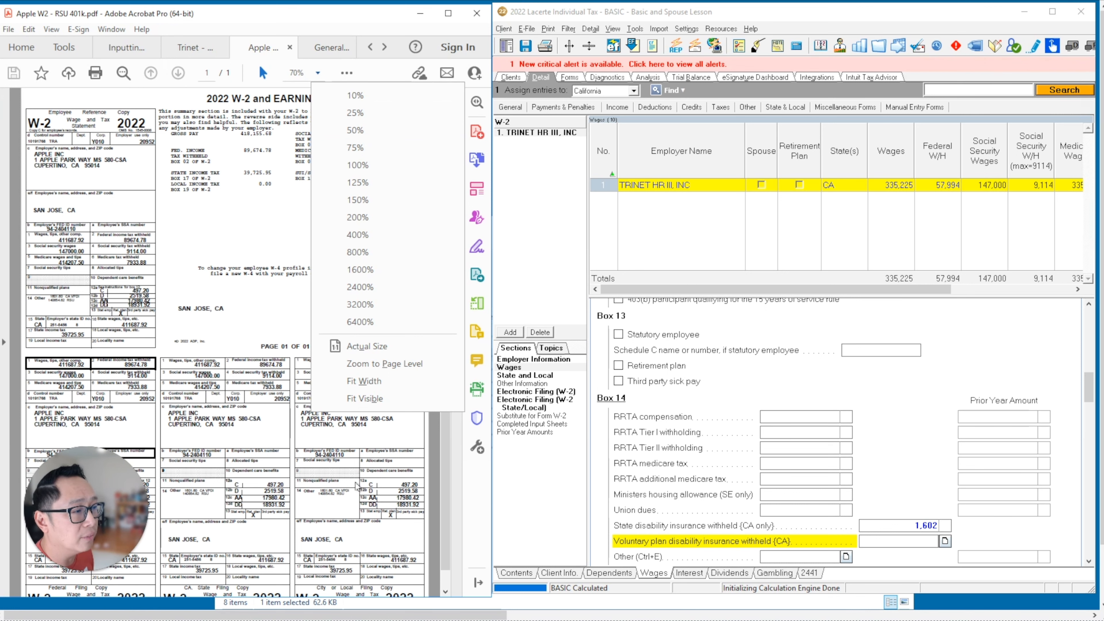
pyautogui.click(344, 165)
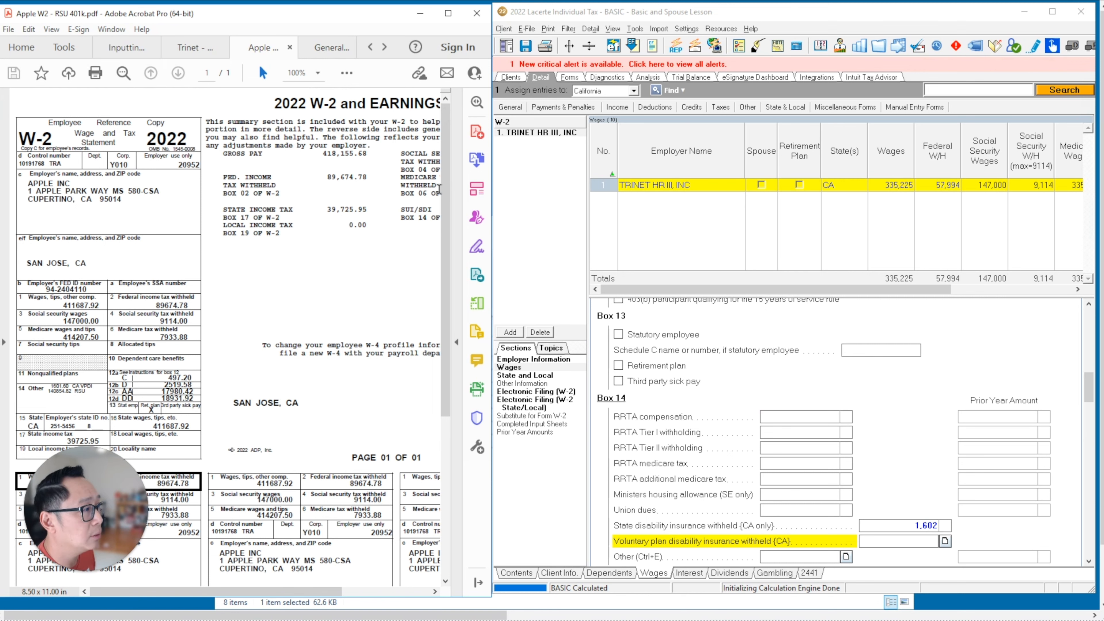
pyautogui.scroll(-1, 446, 191)
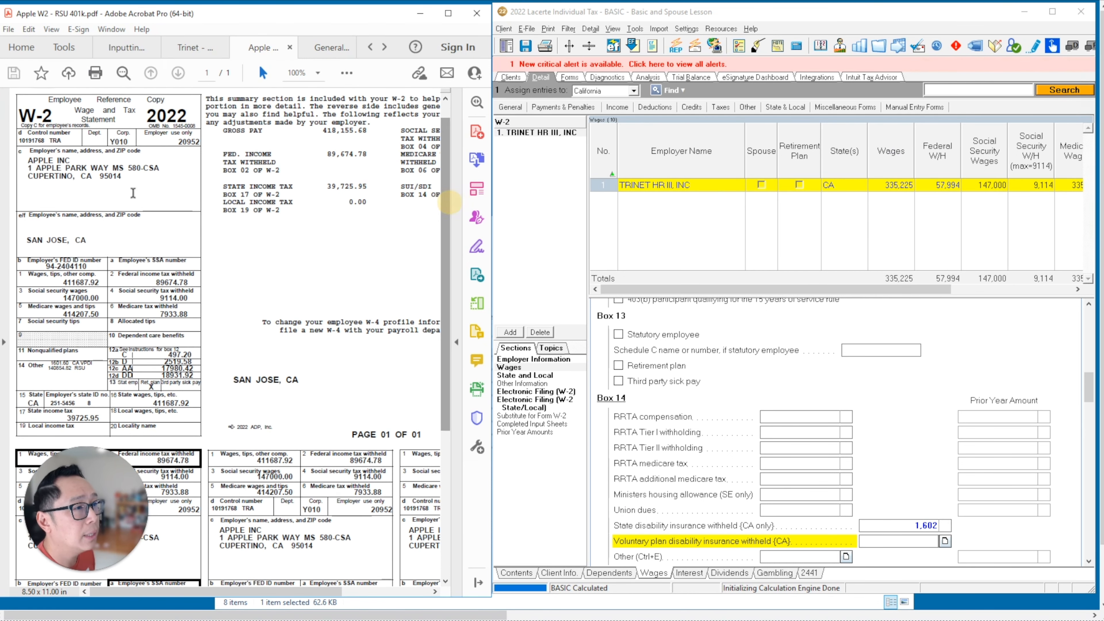
pyautogui.click(508, 332)
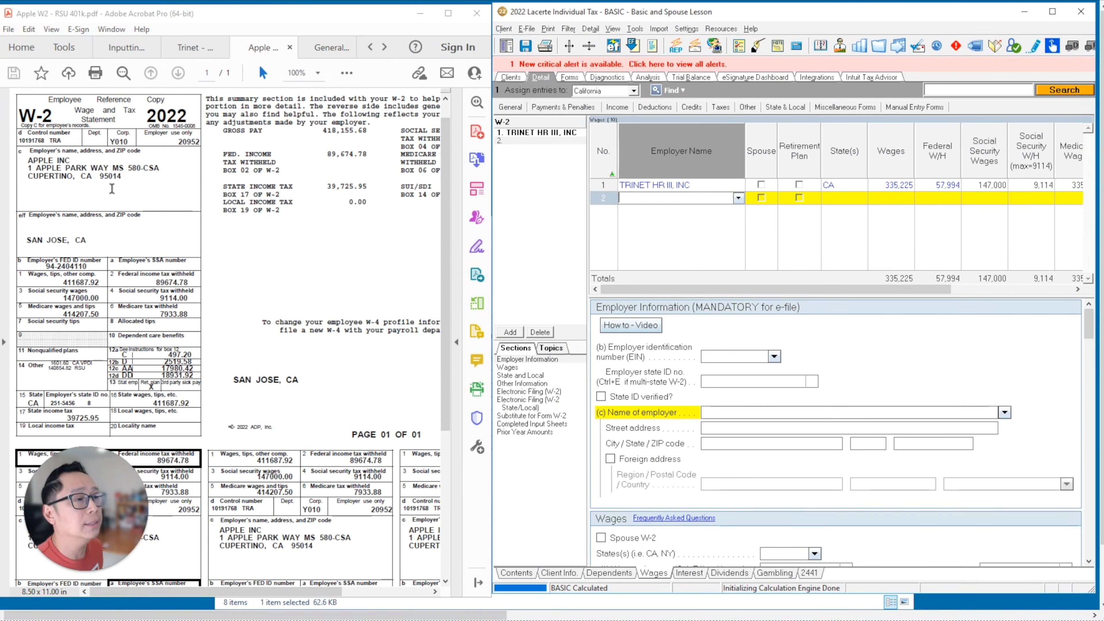
pyautogui.click(761, 200)
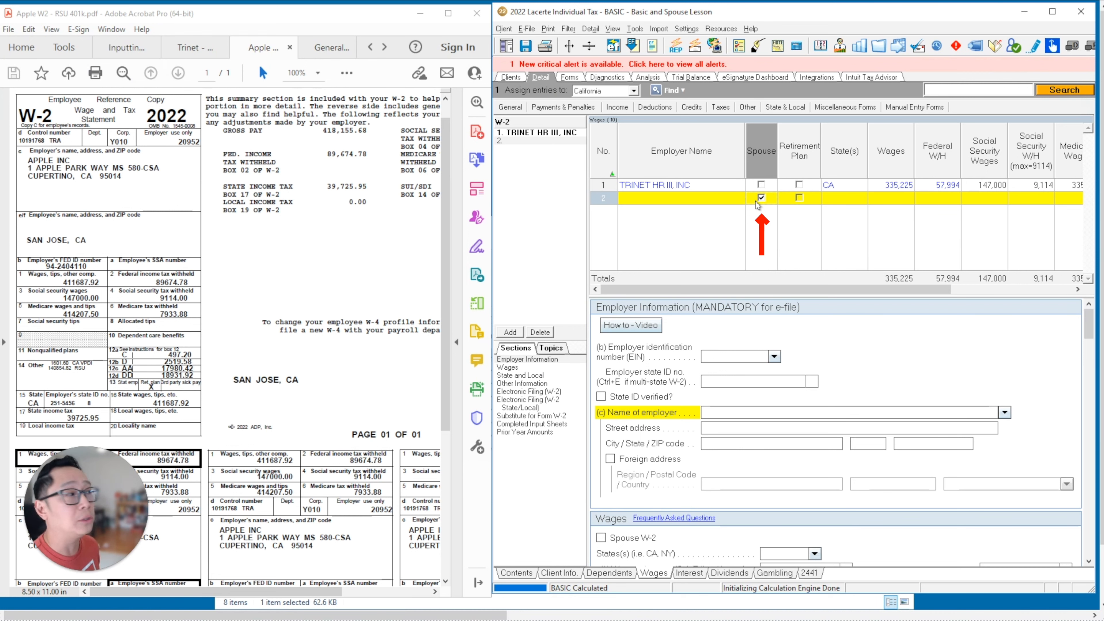
pyautogui.click(673, 197)
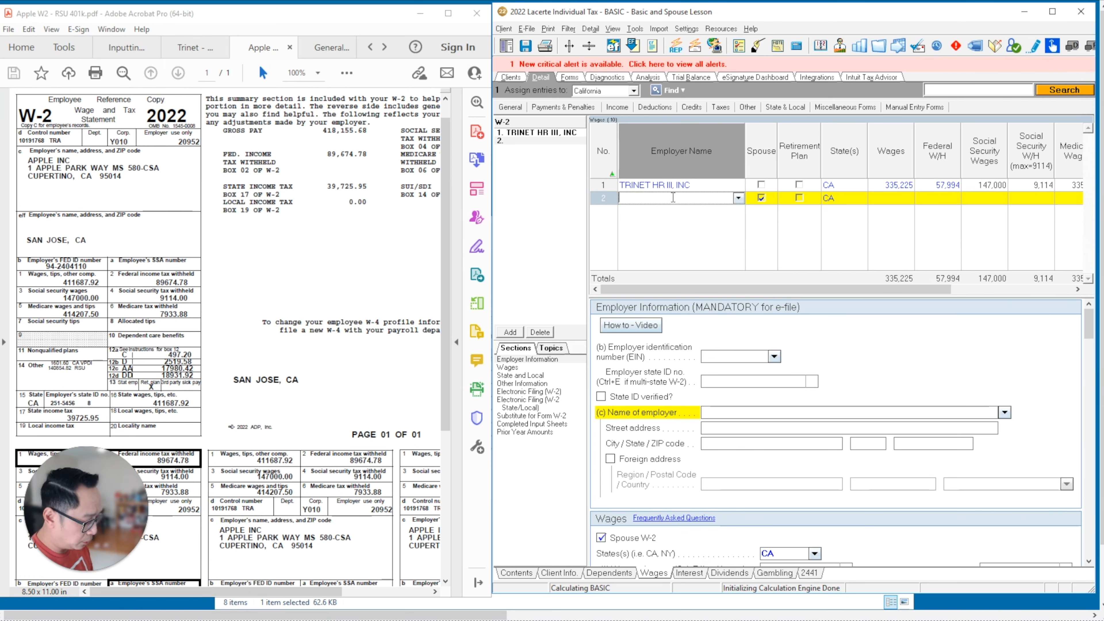
pyautogui.write('APPLE')
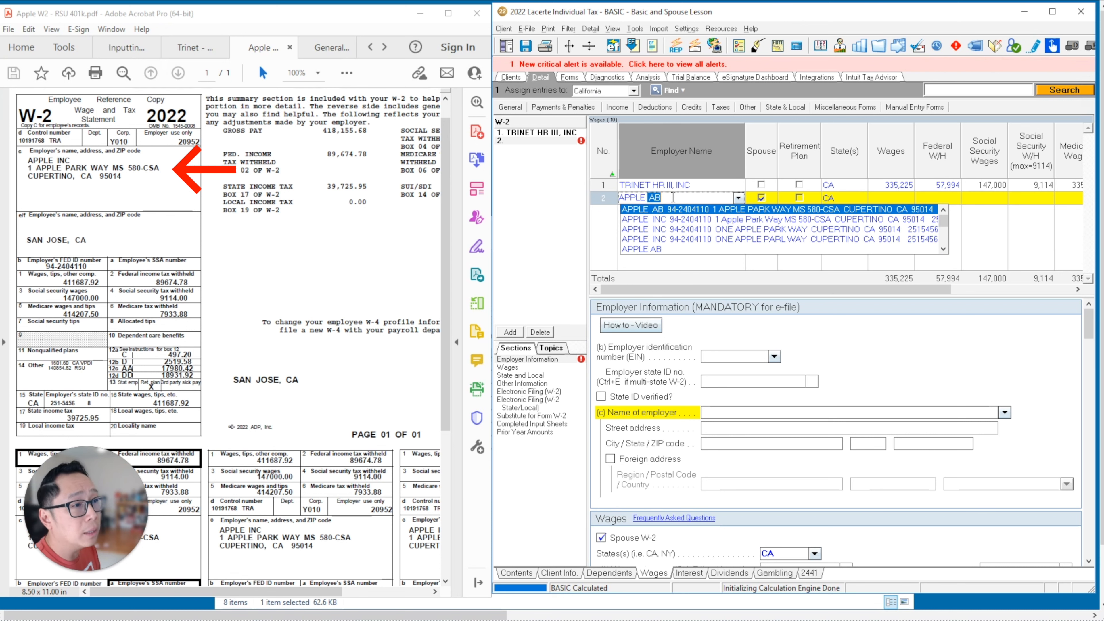
pyautogui.write(' INC.')
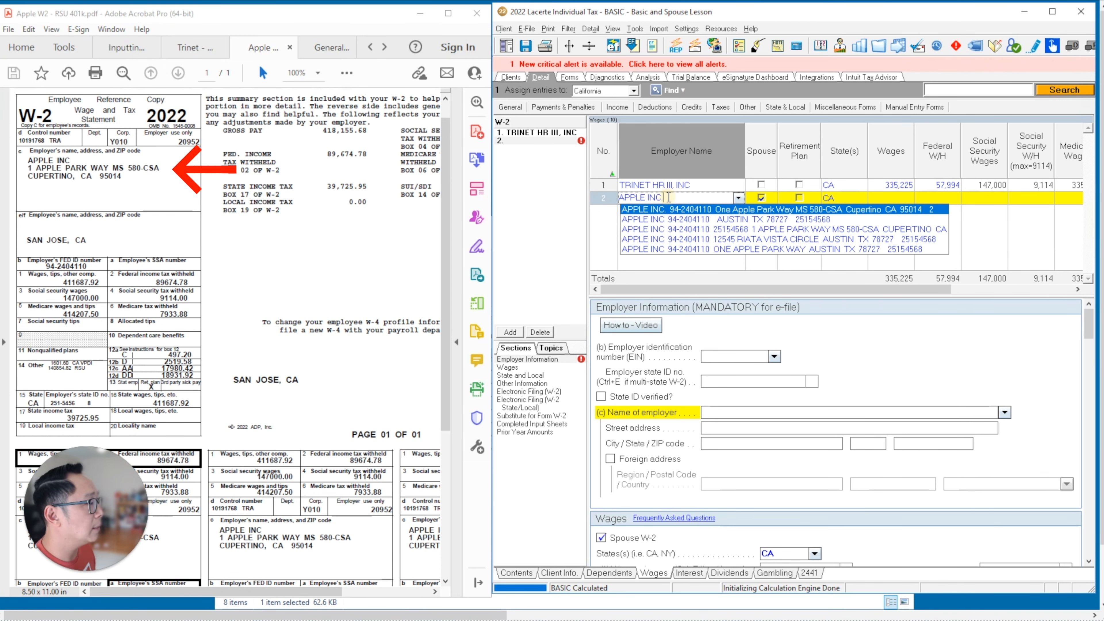
pyautogui.press('Return')
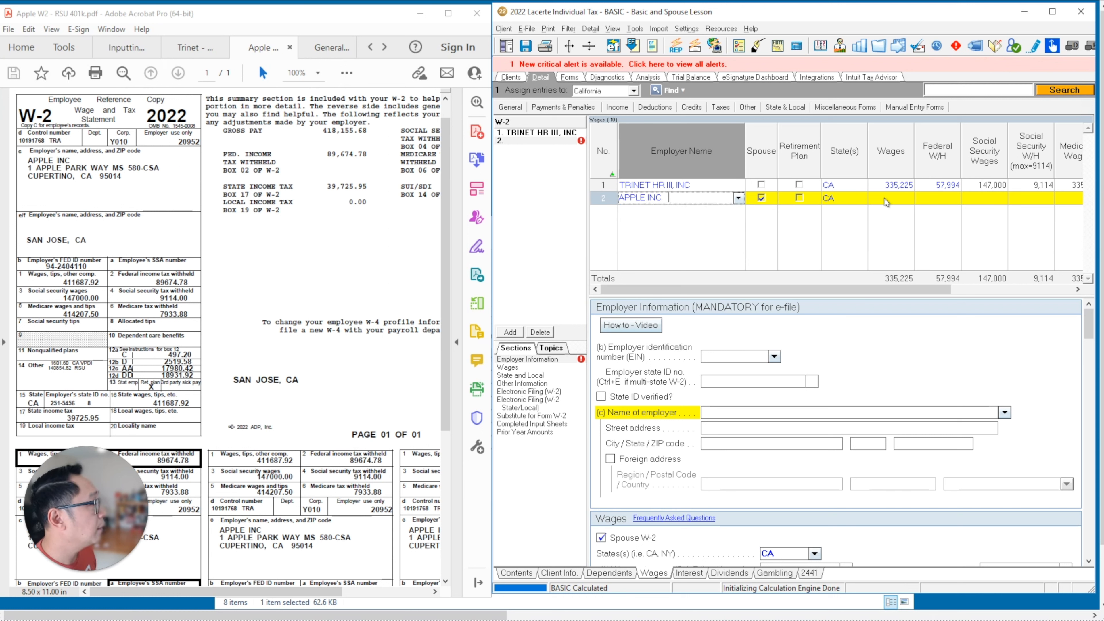
pyautogui.click(717, 357)
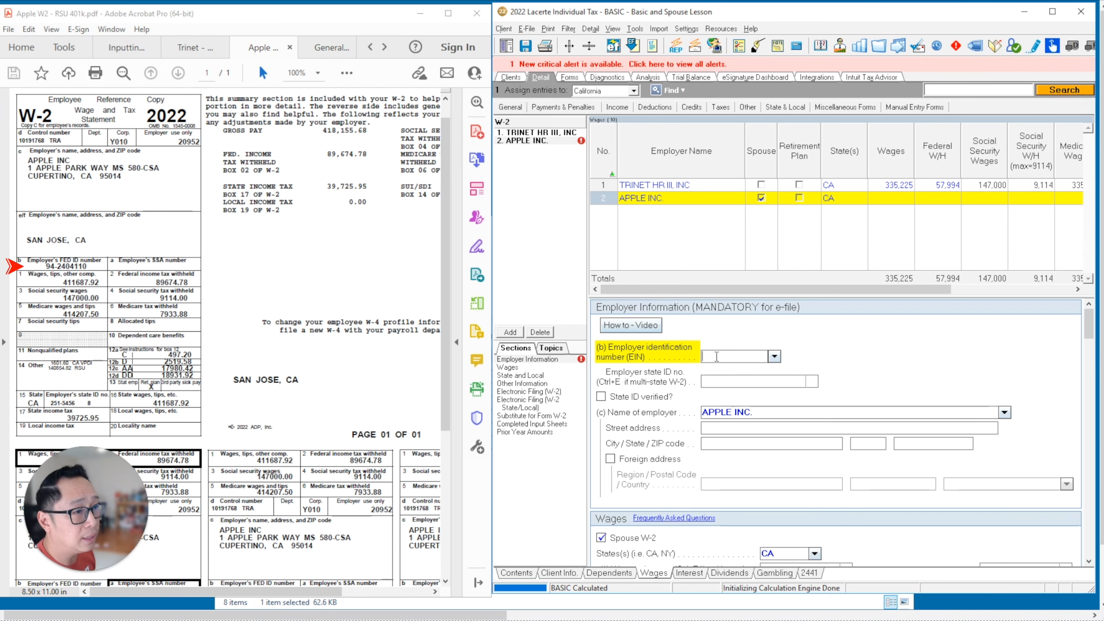
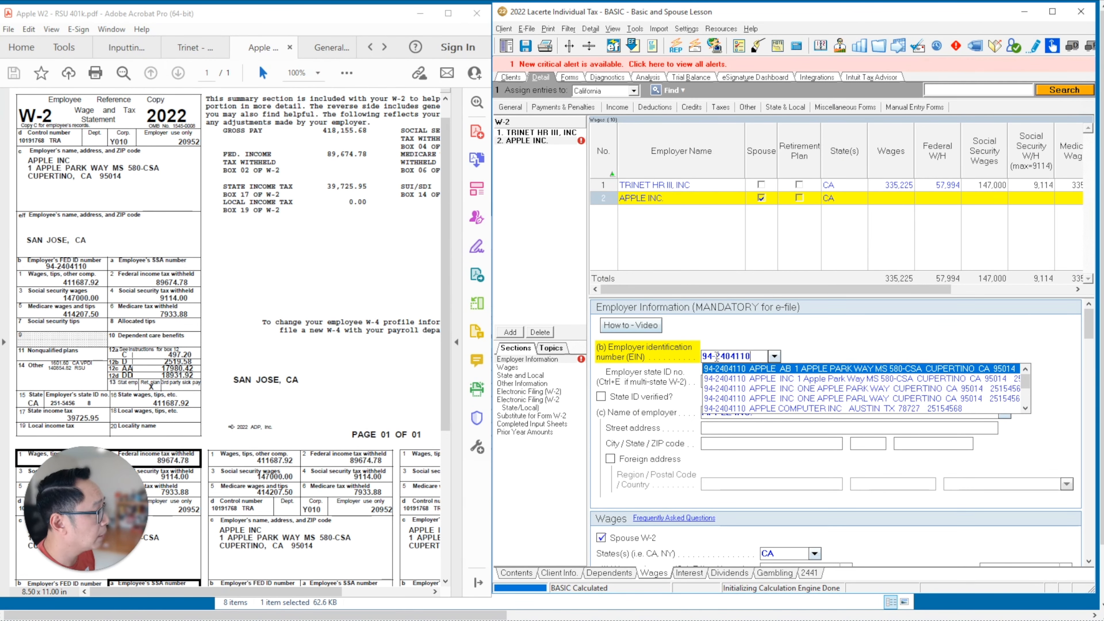
pyautogui.press('Return')
pyautogui.click(746, 382)
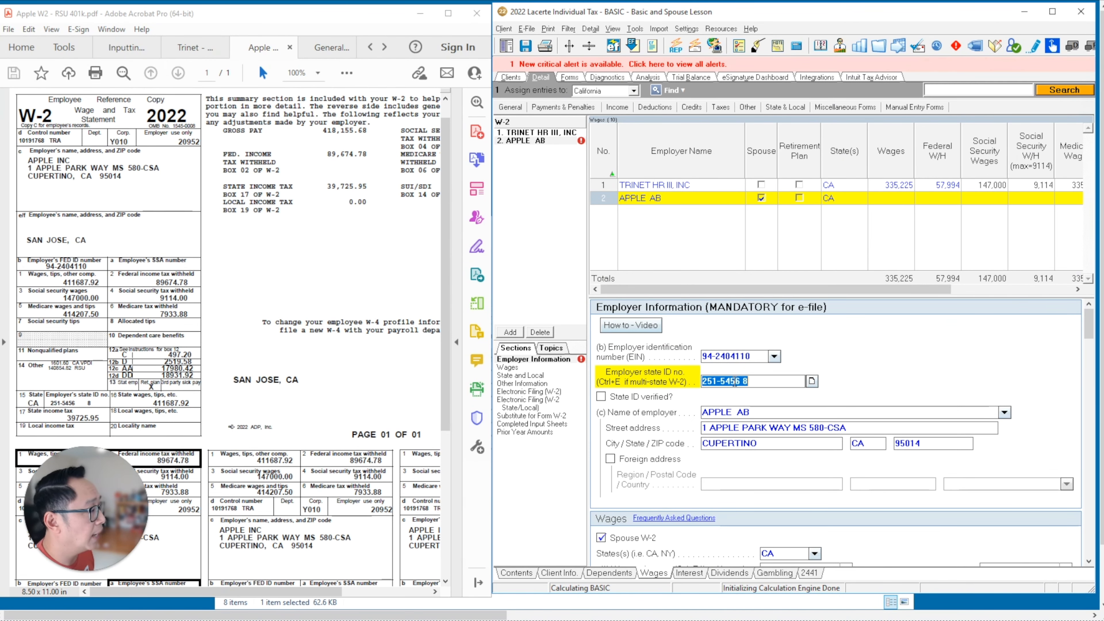
pyautogui.press('BackSpace')
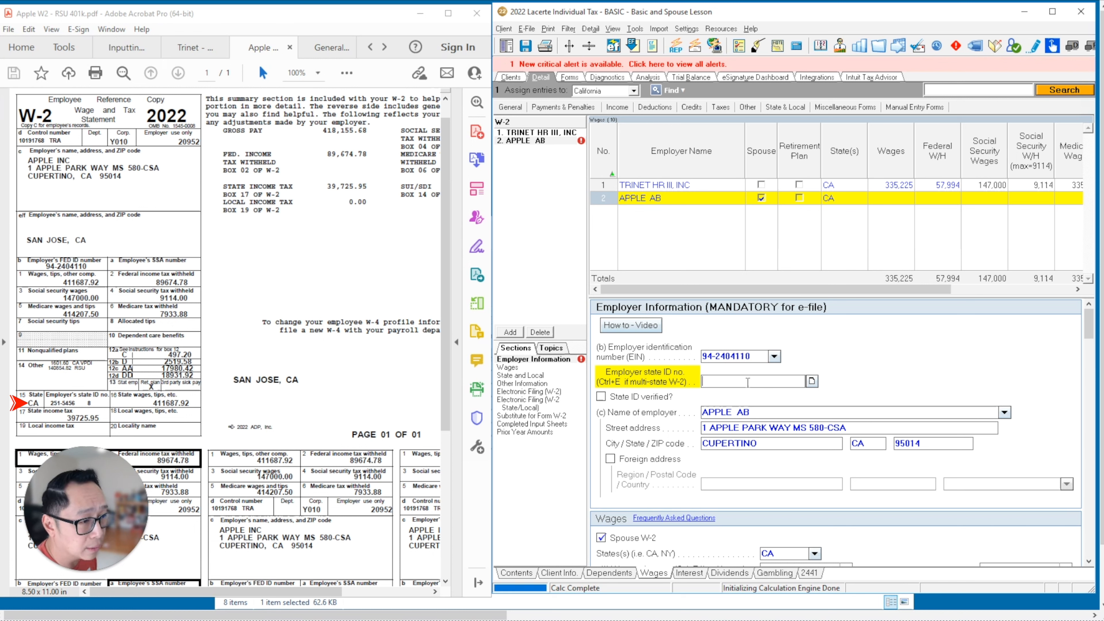
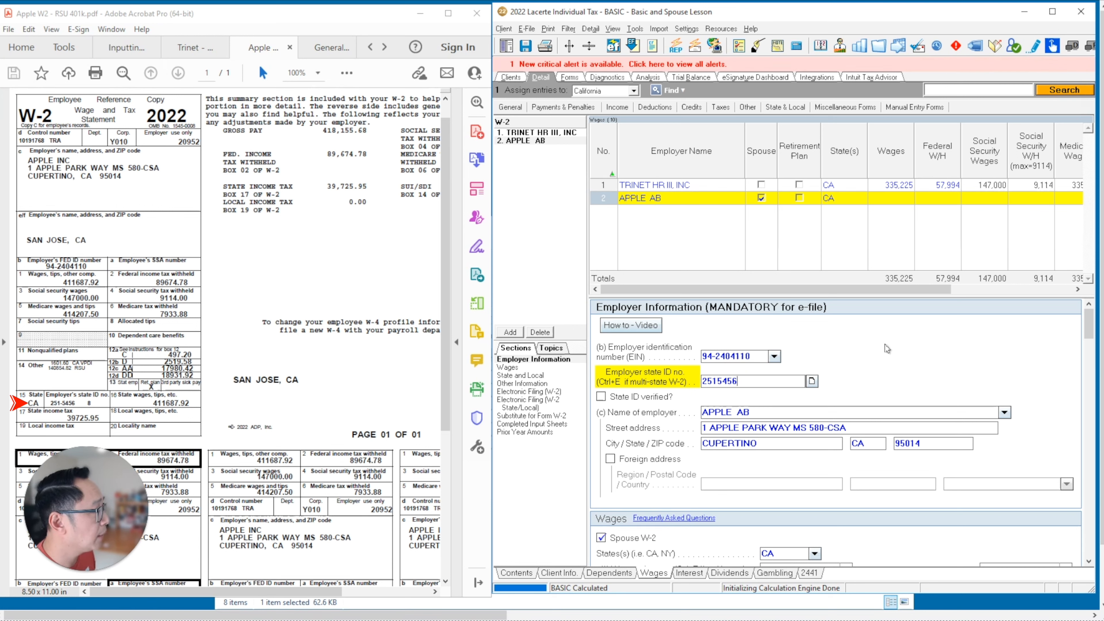
pyautogui.click(897, 342)
pyautogui.click(814, 382)
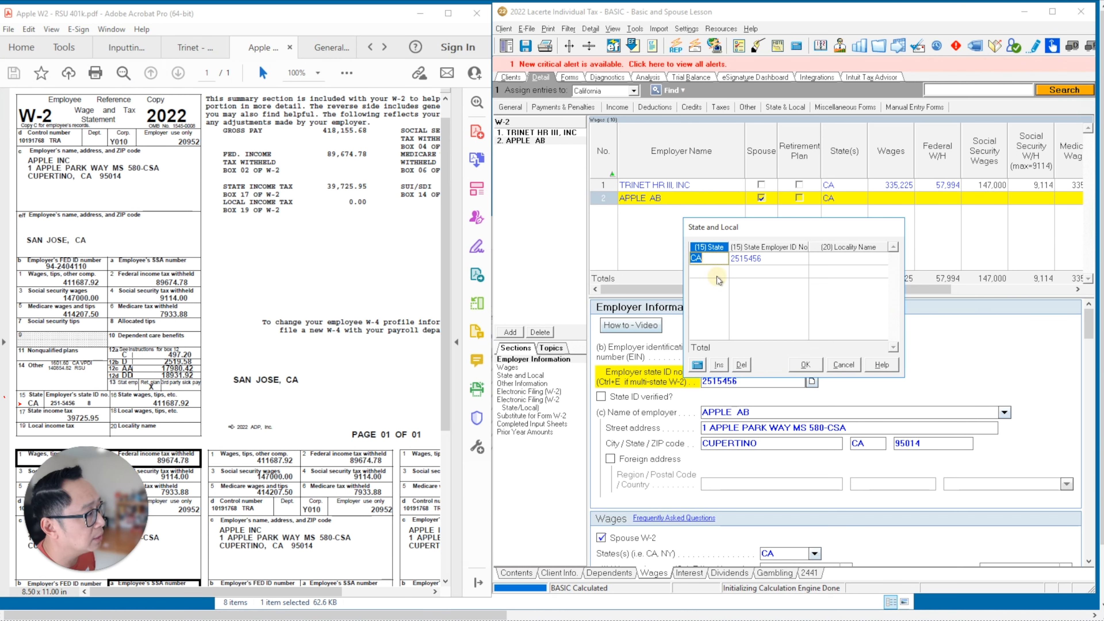
pyautogui.click(722, 270)
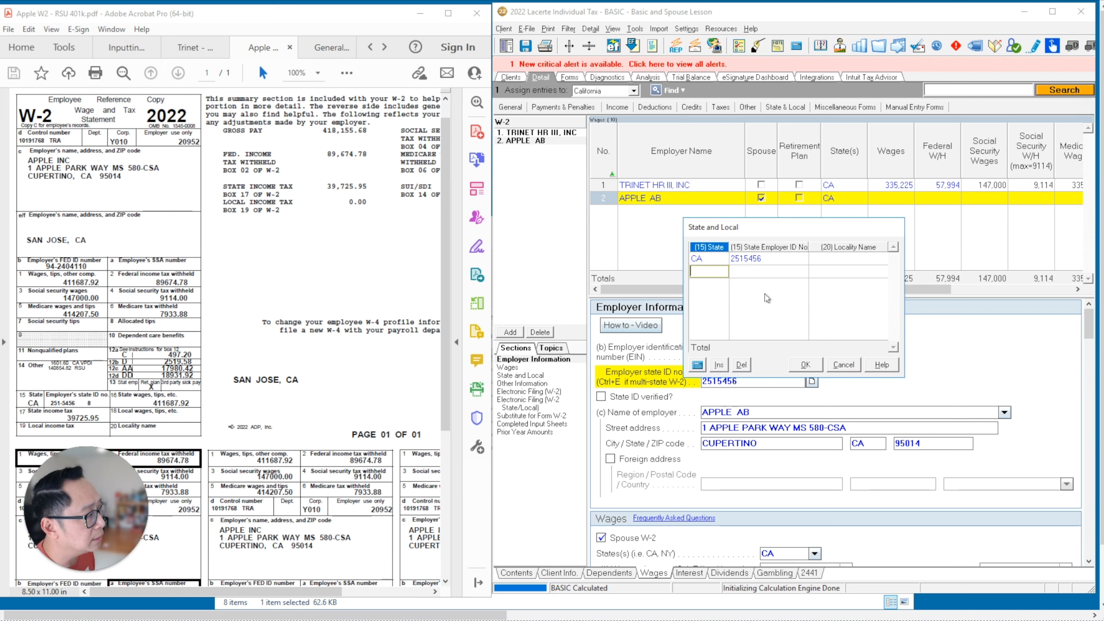
pyautogui.click(844, 366)
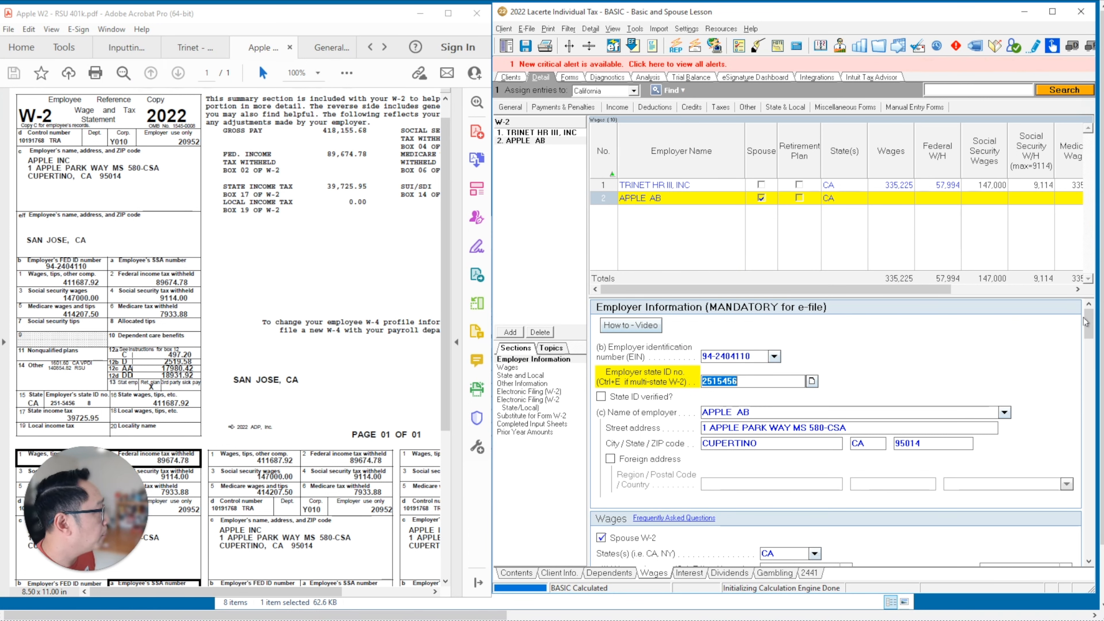
pyautogui.moveTo(1087, 313); pyautogui.dragTo(1090, 329)
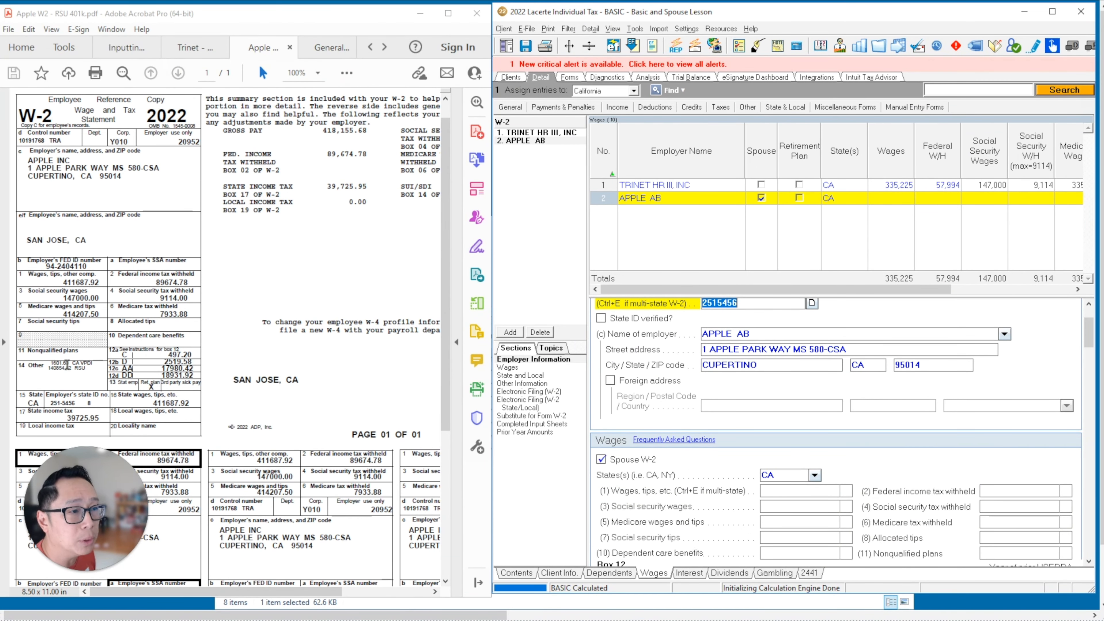
# - Enter wages 411,688, federal withholding 89,675, and correct Medicare wages to 414,208
pyautogui.moveTo(1090, 325); pyautogui.dragTo(854, 356)
pyautogui.click(802, 368)
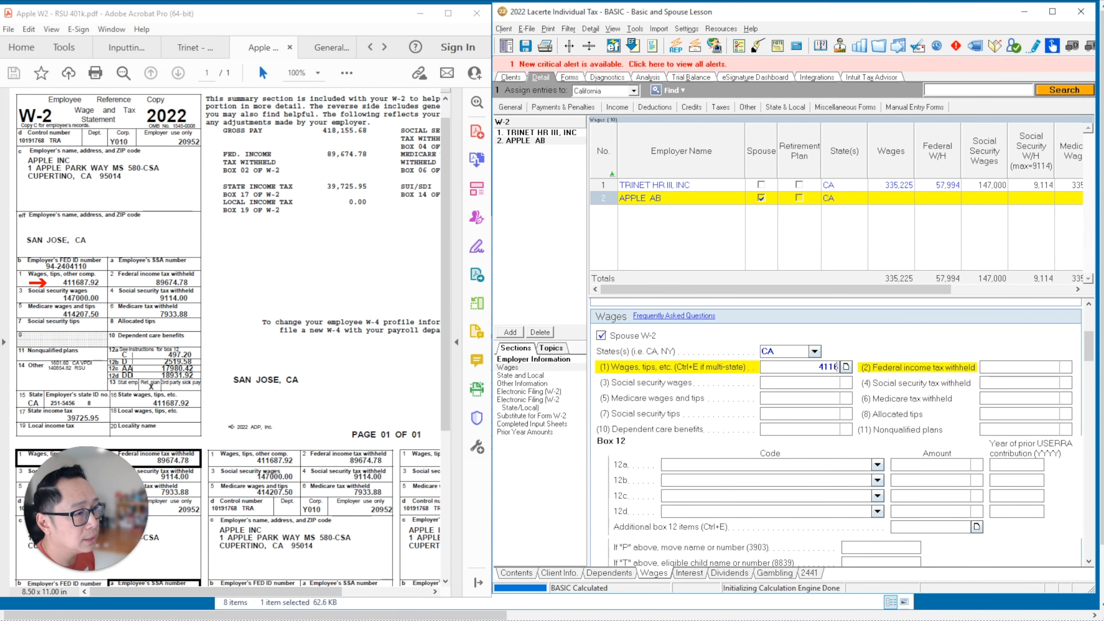
pyautogui.press('Tab')
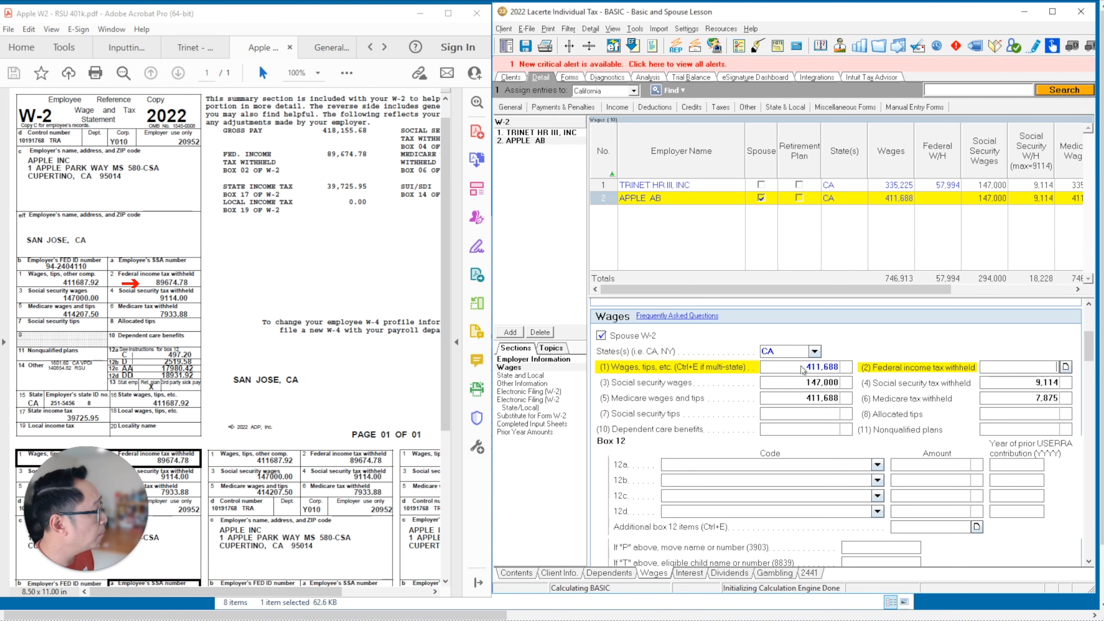
pyautogui.write('8')
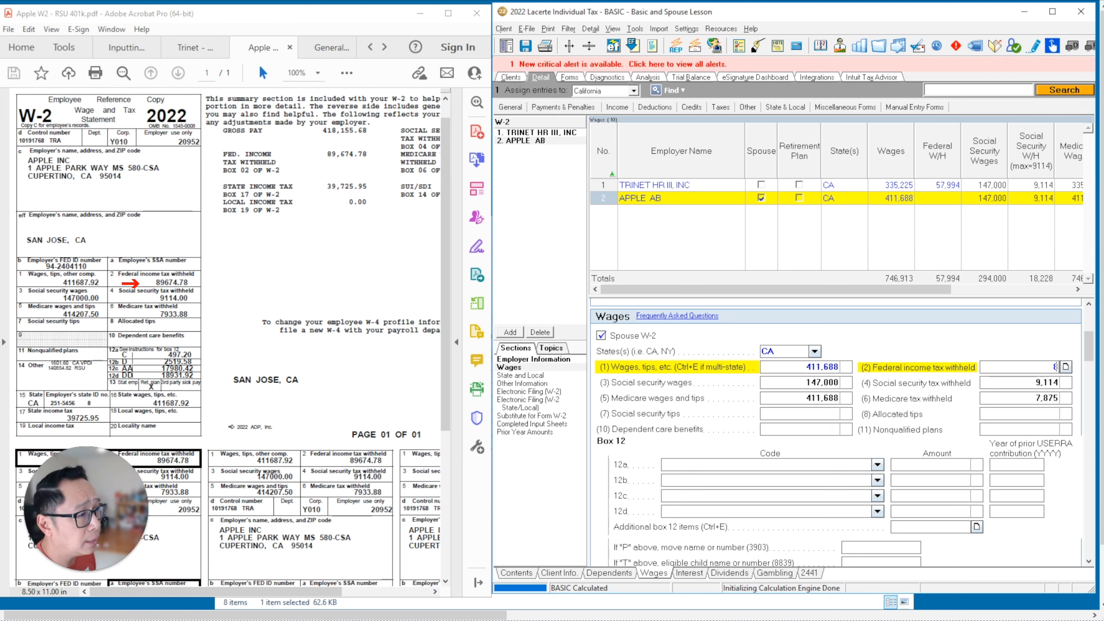
pyautogui.write('9675')
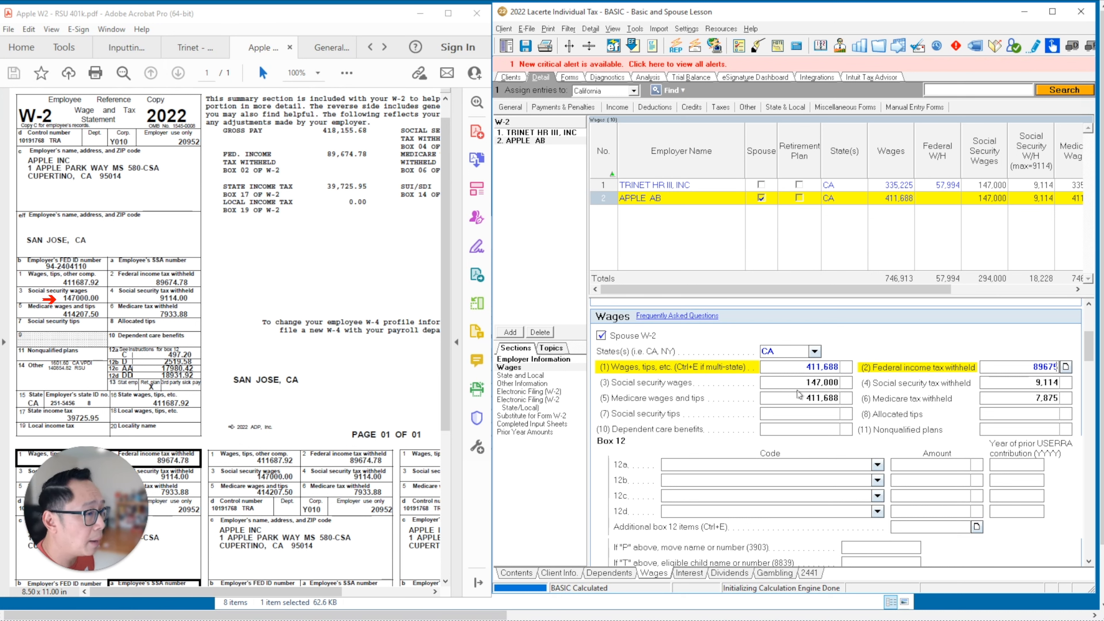
pyautogui.click(782, 402)
pyautogui.press('Return')
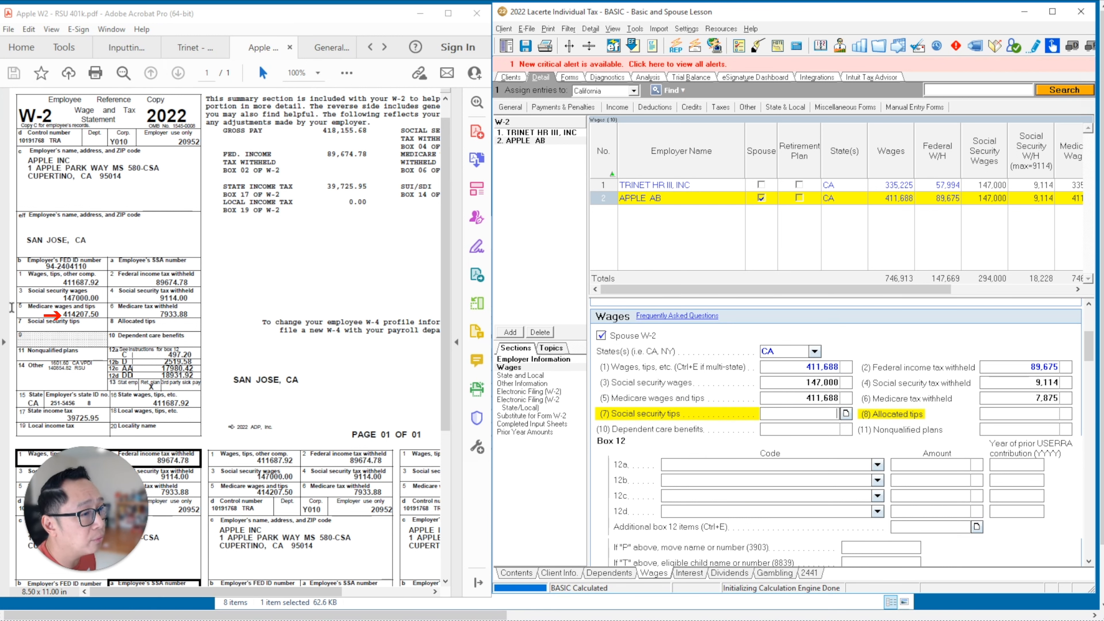
pyautogui.click(794, 401)
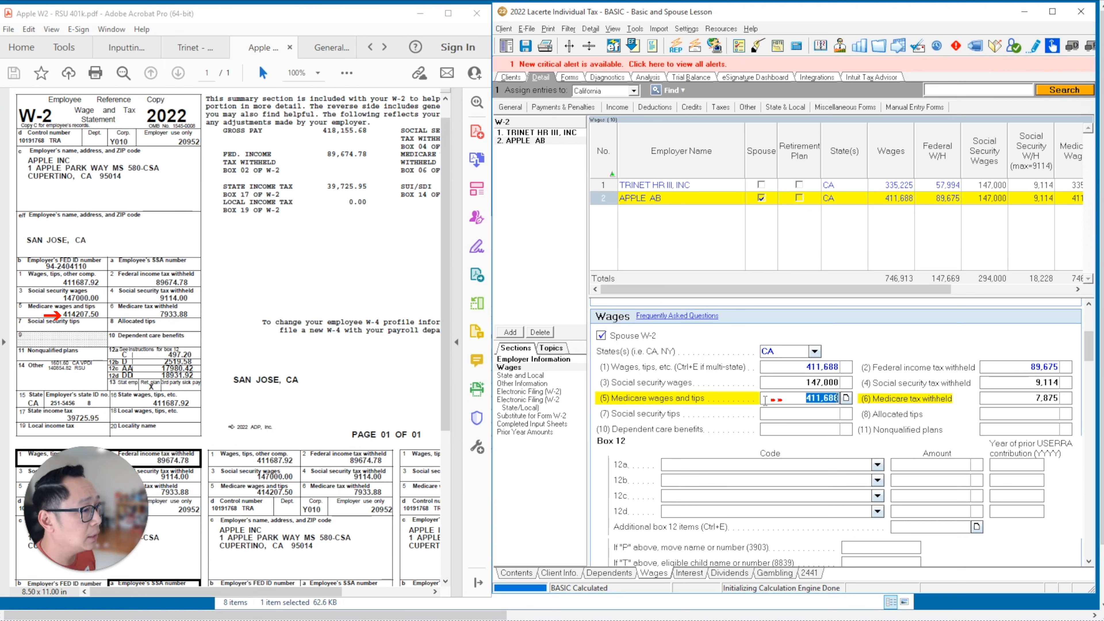
pyautogui.write('414208')
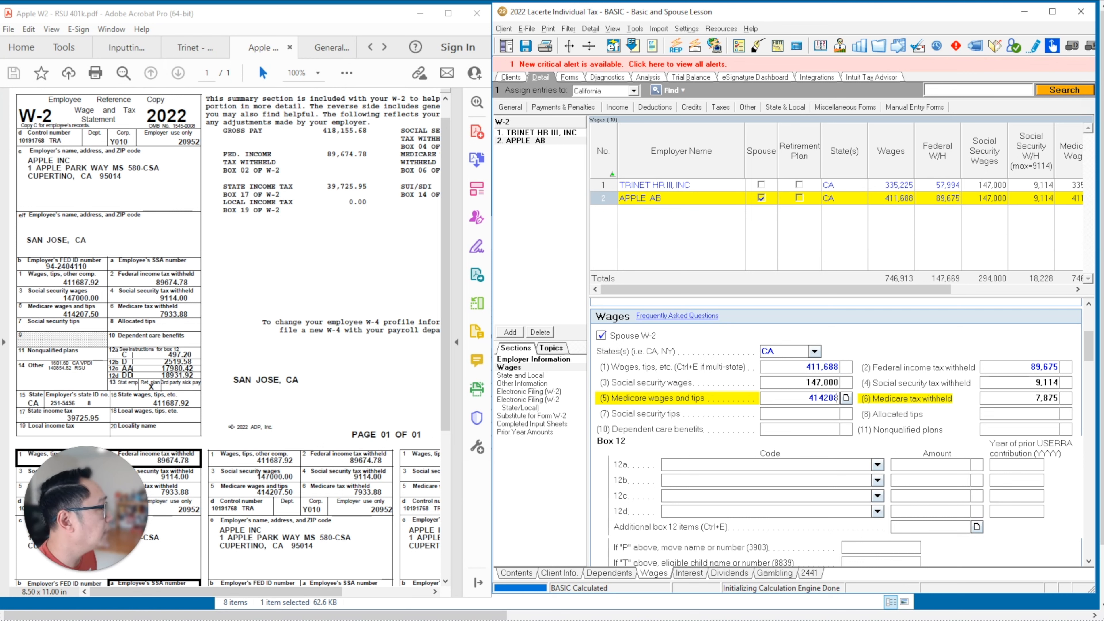
pyautogui.press('Return')
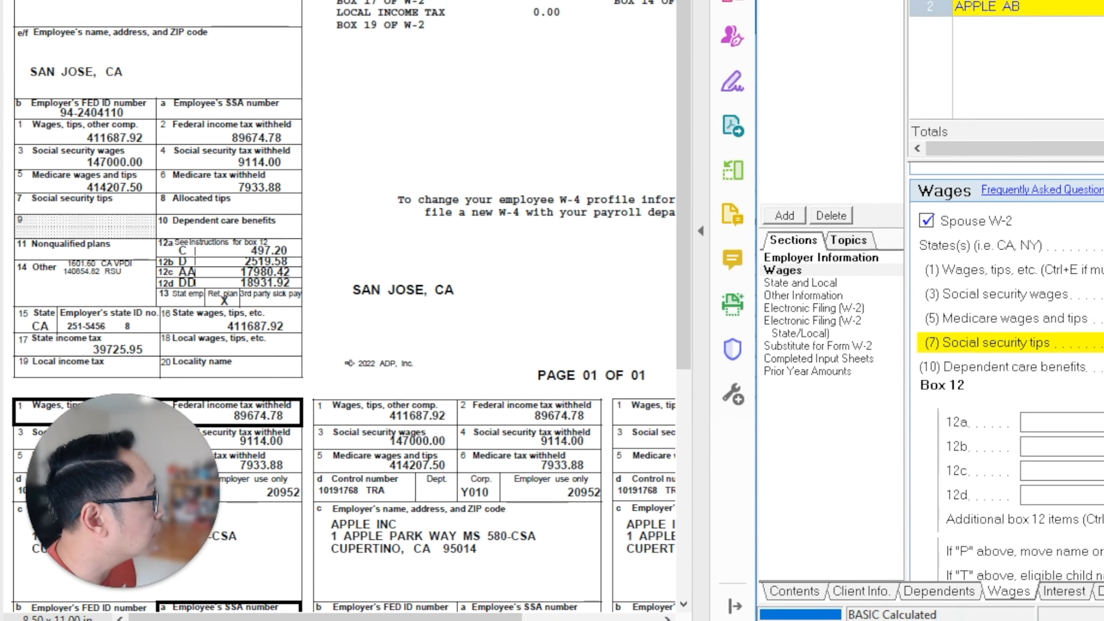
# - Enter Box 12 code C with 497 and code D with 2,520
pyautogui.scroll(-2, 739, 375)
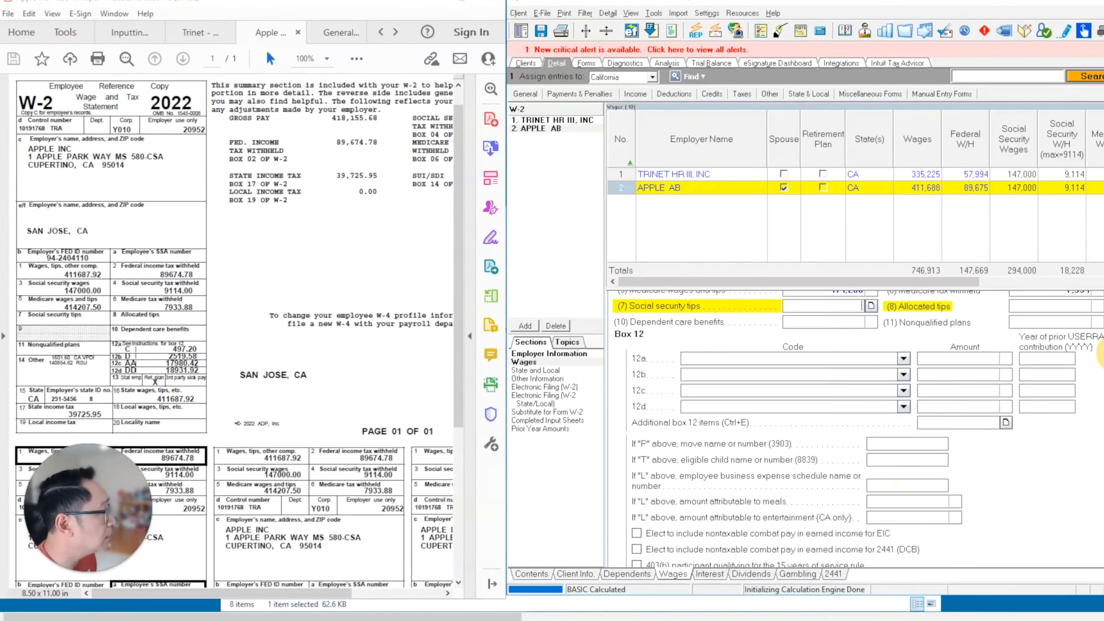
pyautogui.click(732, 364)
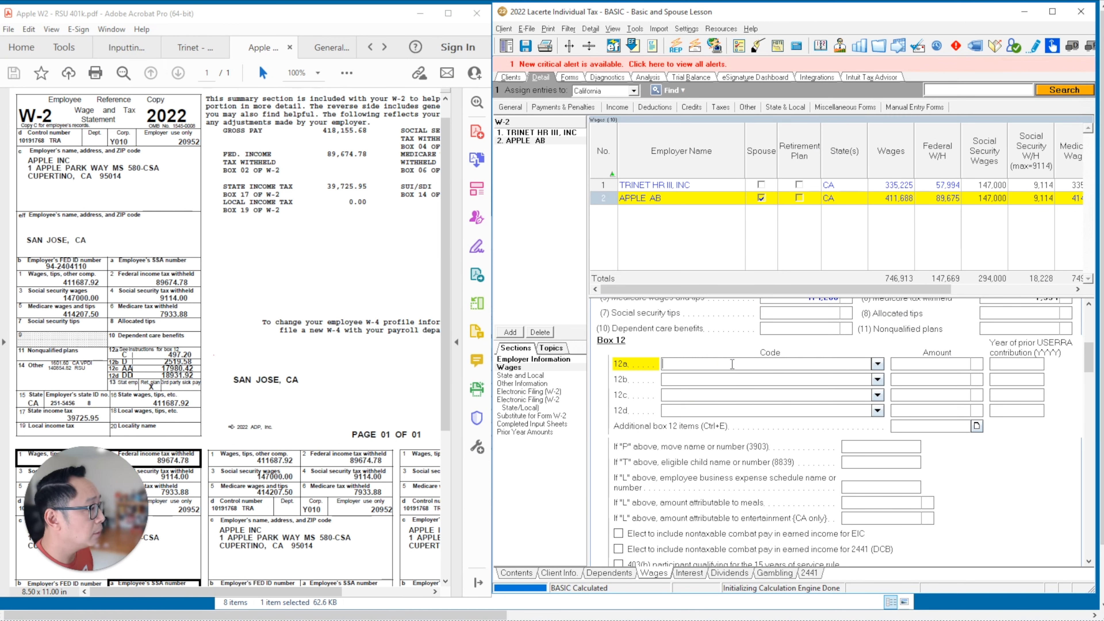
pyautogui.write('C')
pyautogui.press('Return')
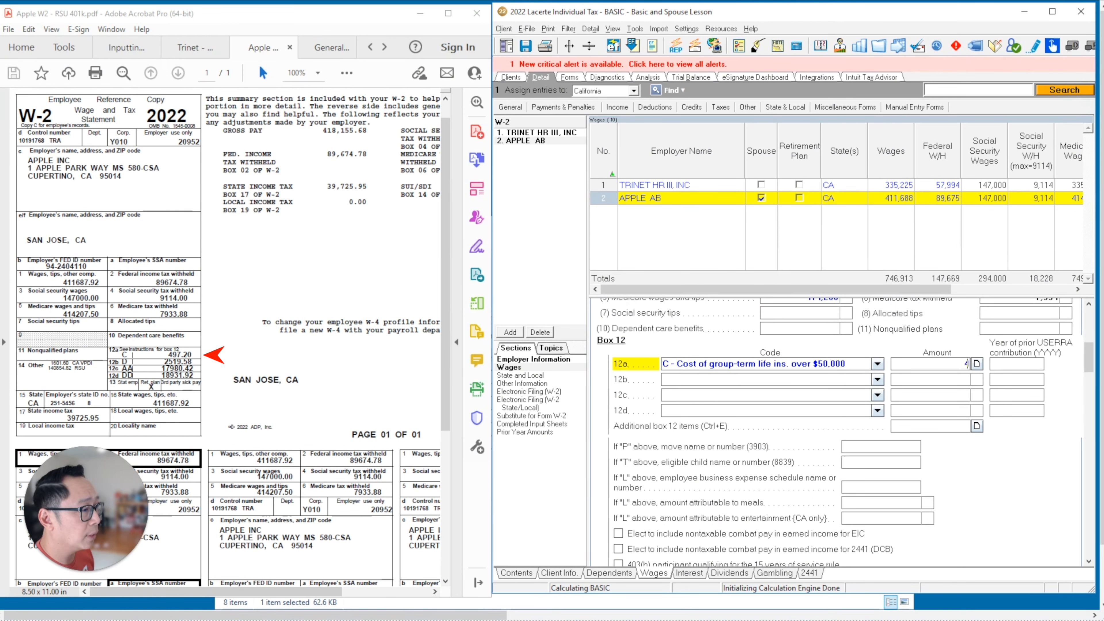
pyautogui.write('497')
pyautogui.click(696, 380)
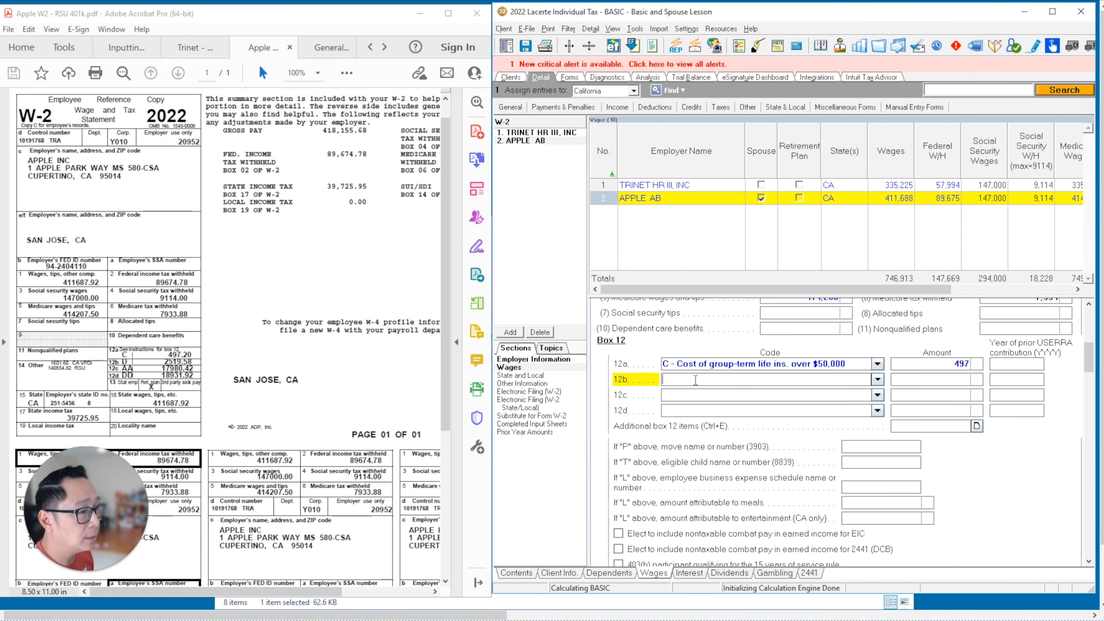
pyautogui.write('D')
pyautogui.press('Return')
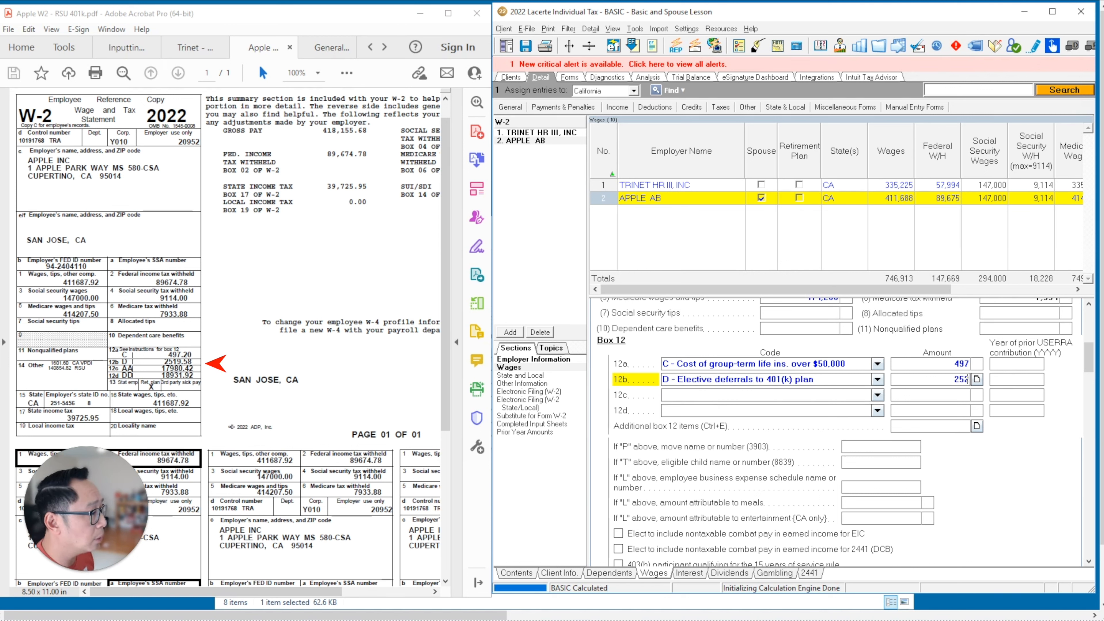
pyautogui.press('Tab')
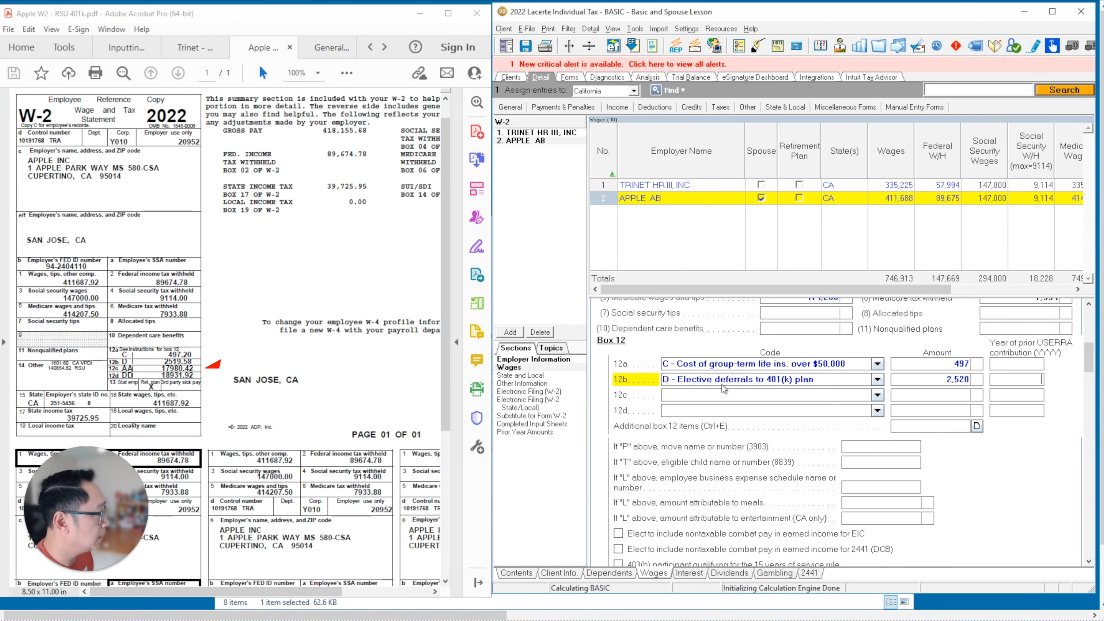
# - Enter Box 12 code AA with 17,980 and code DD for health coverage (18,932)
pyautogui.click(715, 394)
pyautogui.write('aa')
pyautogui.press('Return')
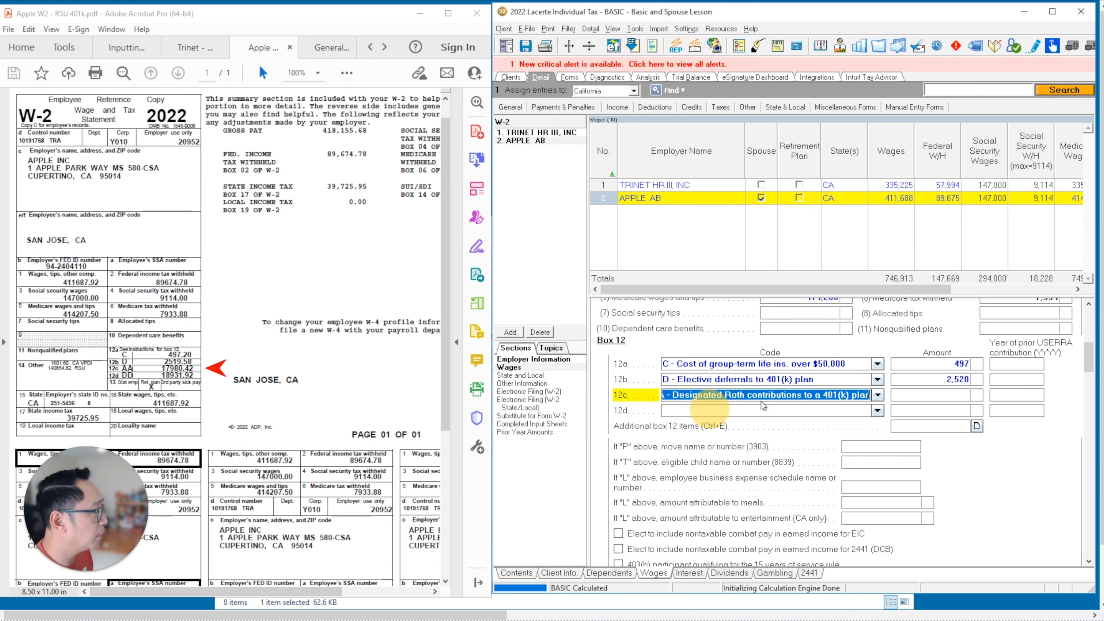
pyautogui.press('Tab')
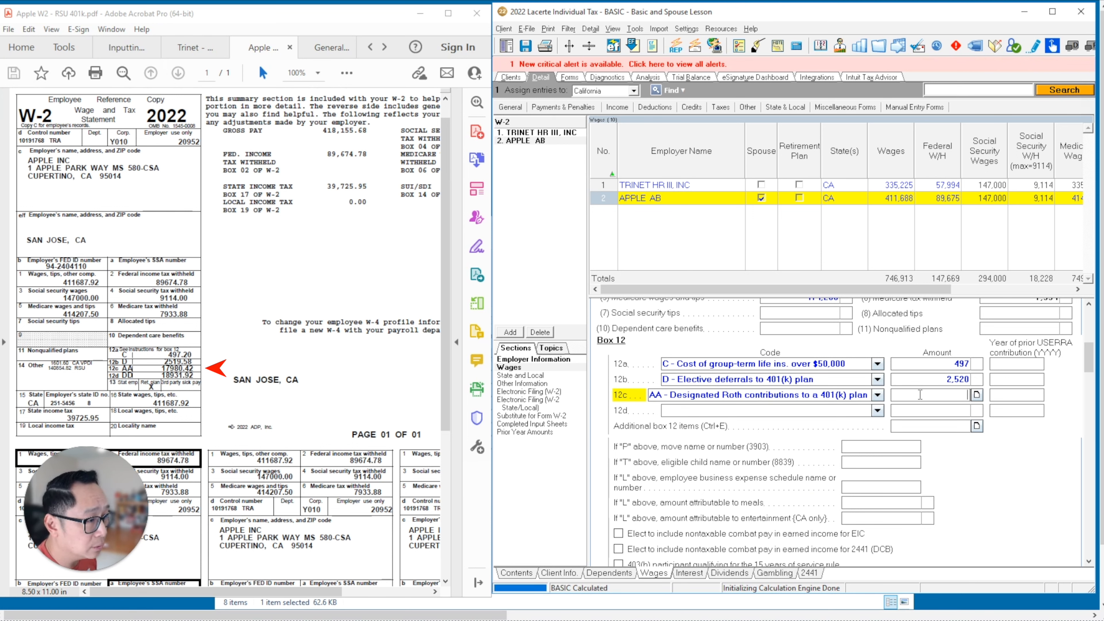
pyautogui.write('17980')
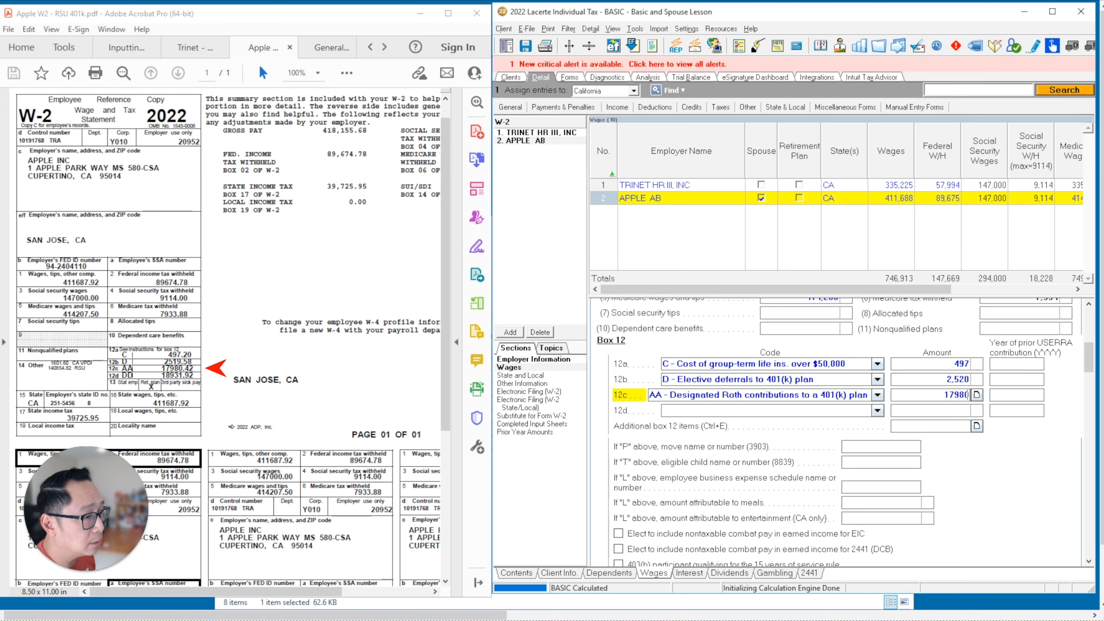
pyautogui.click(720, 411)
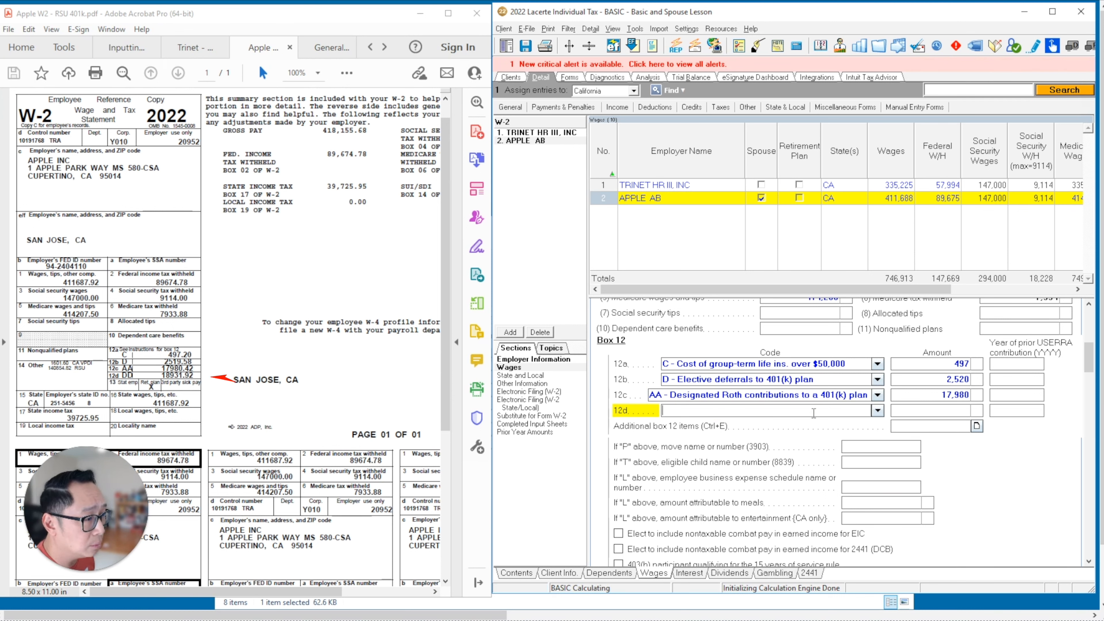
pyautogui.write('DD')
pyautogui.click(911, 416)
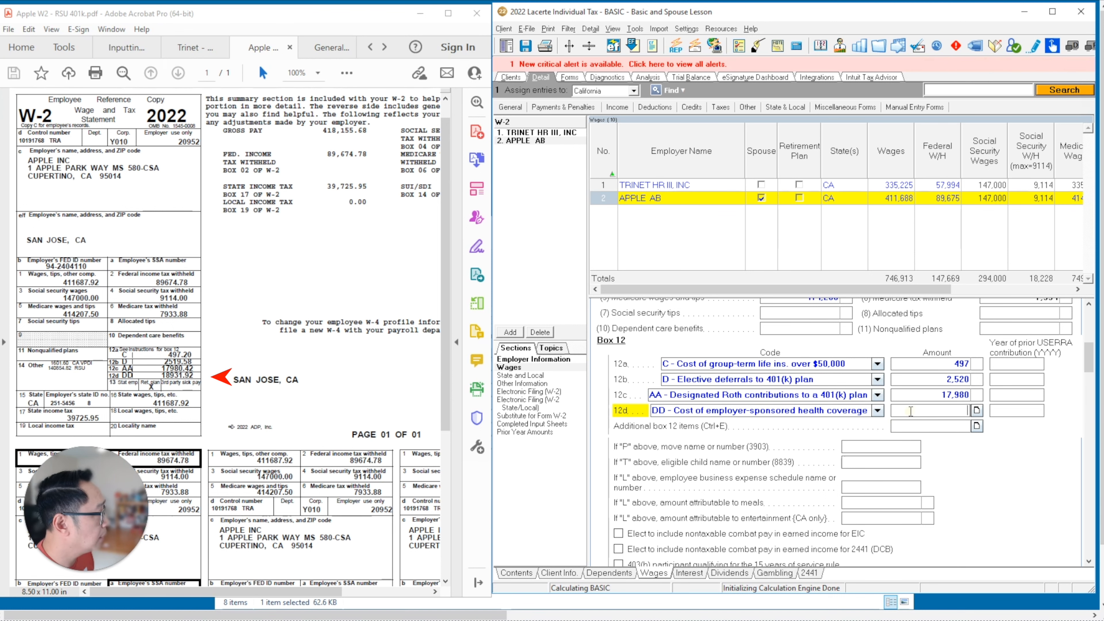
pyautogui.write('18932')
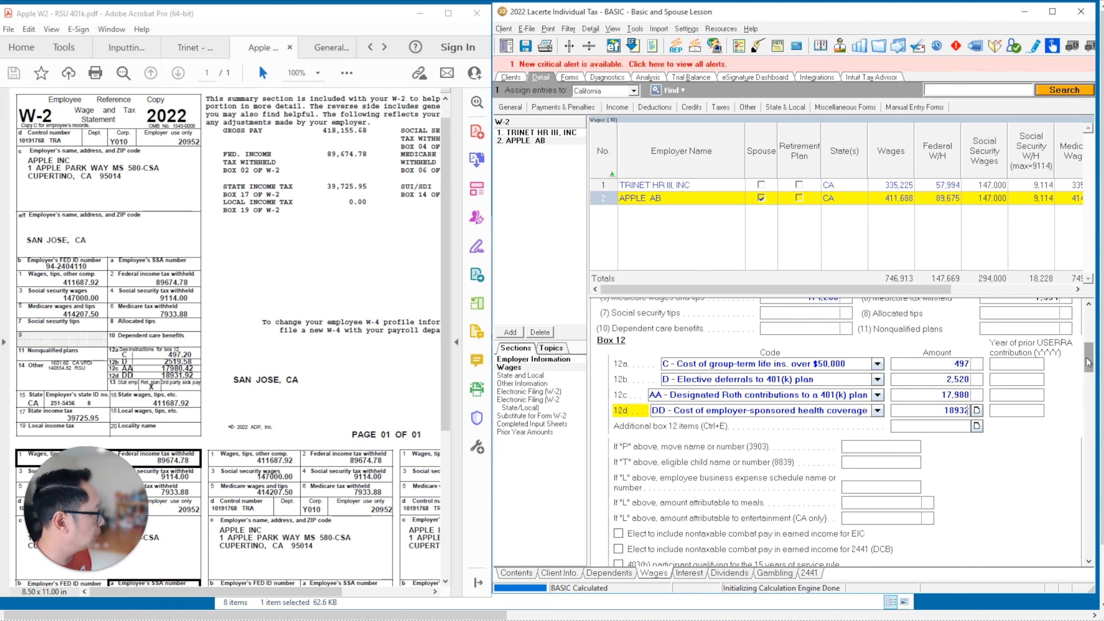
# - Tick Retirement plan in Box 13 and select the CA voluntary plan disability insurance withheld field for 1,602
pyautogui.moveTo(1088, 361); pyautogui.dragTo(1089, 379)
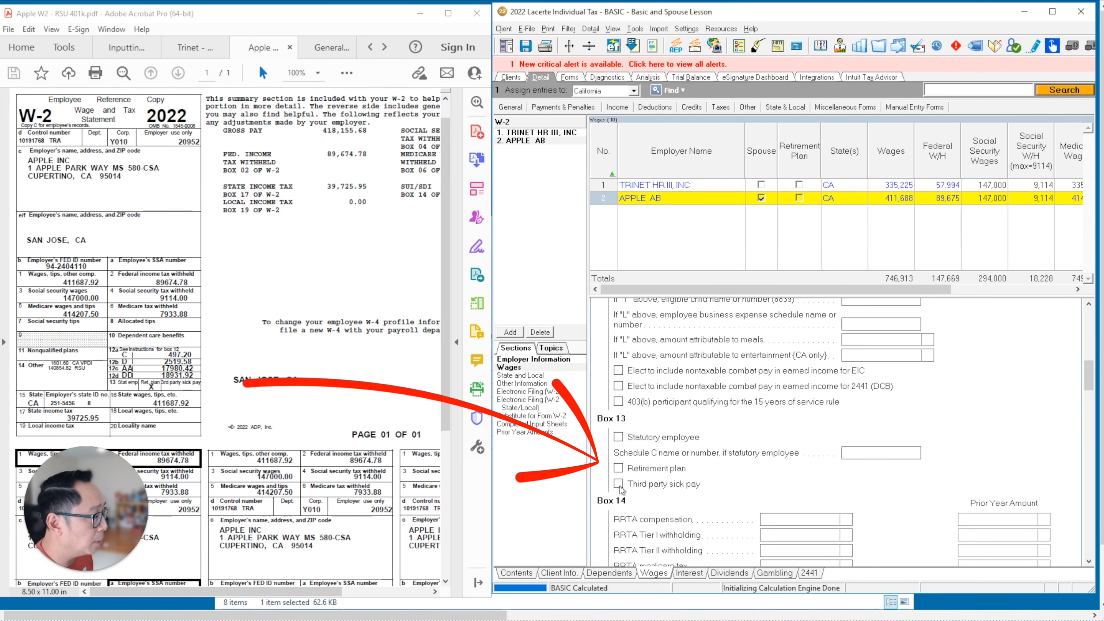
pyautogui.click(618, 468)
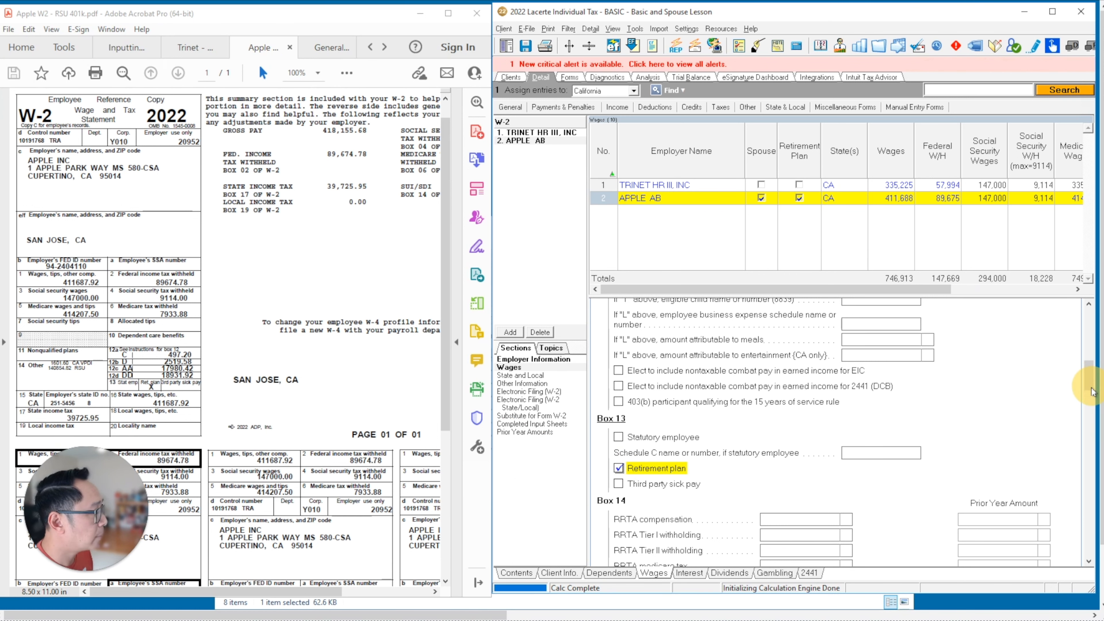
pyautogui.scroll(-3, 1092, 379)
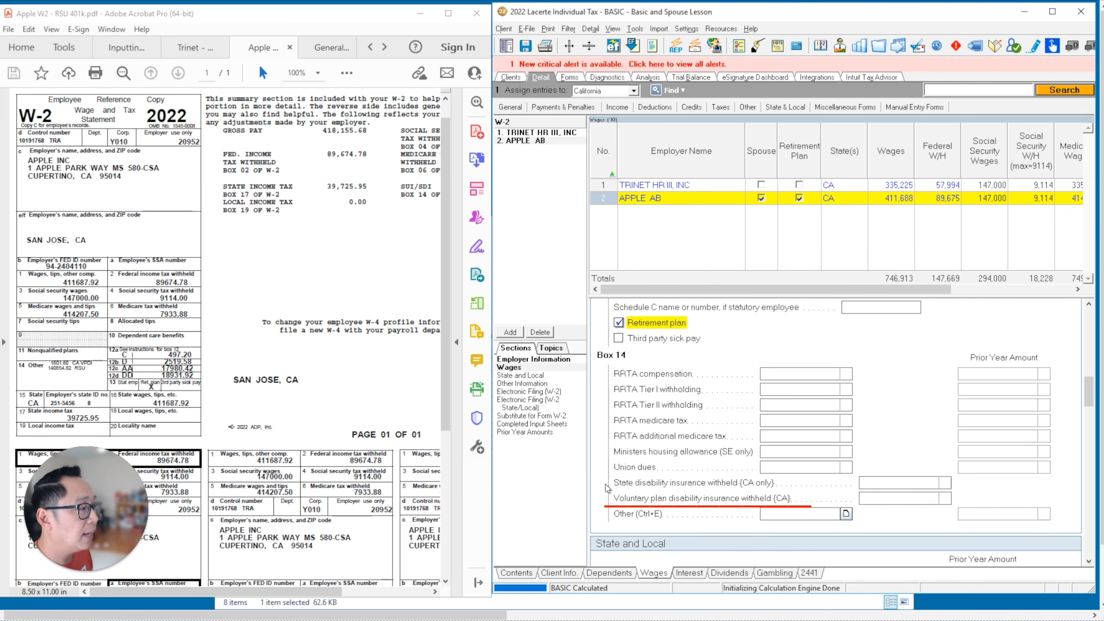
pyautogui.click(880, 499)
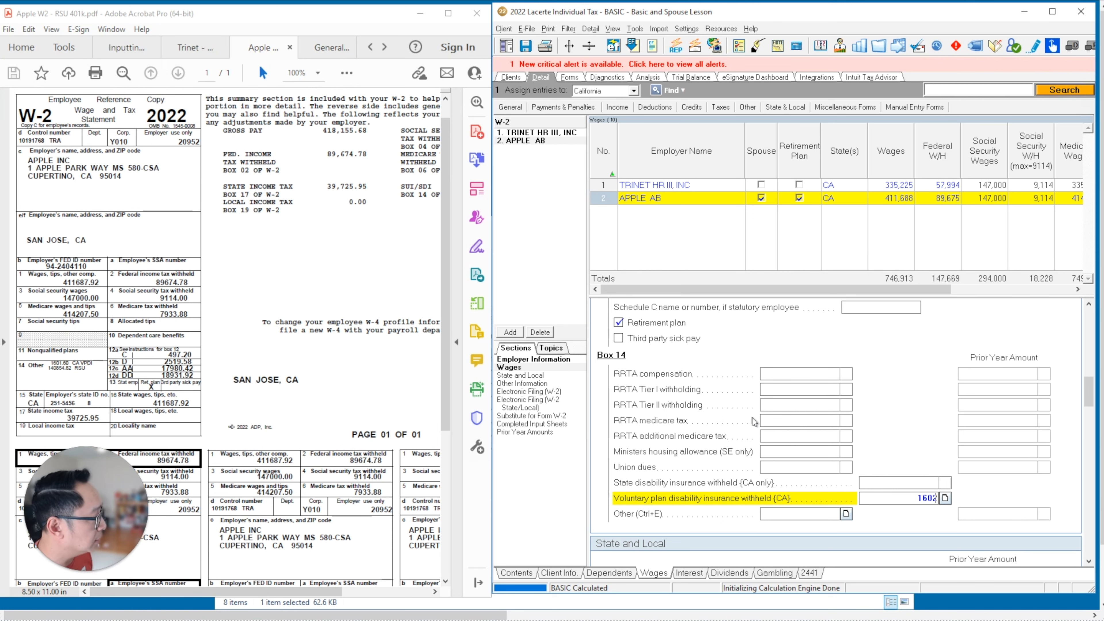
# - Add a Box 14 other item 'RSU' of 140,855 and confirm the list
pyautogui.click(845, 513)
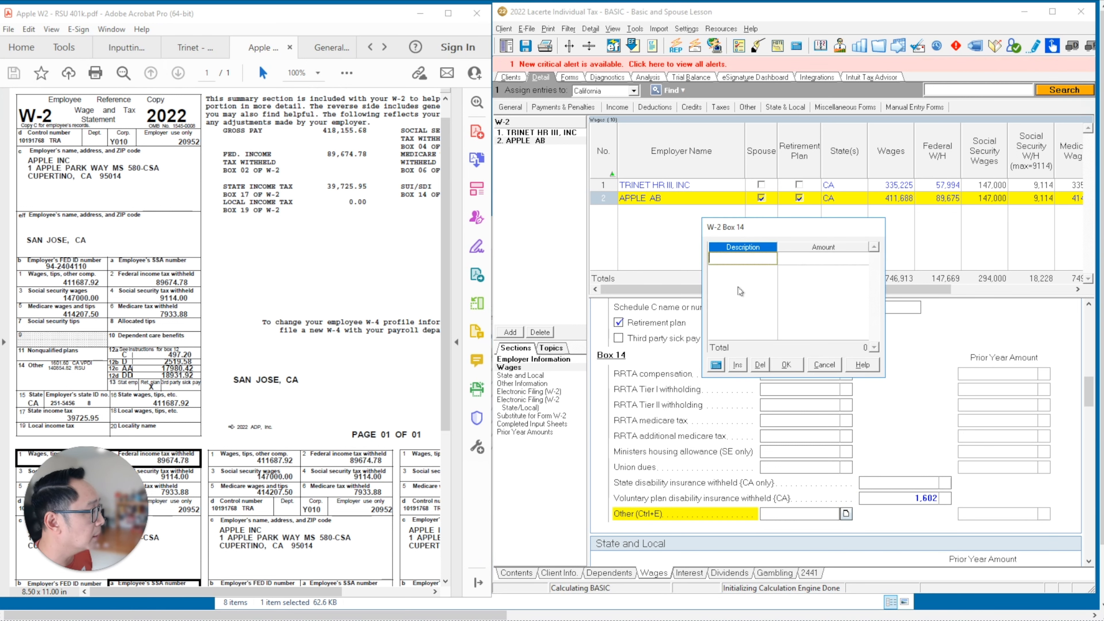
pyautogui.write('rs')
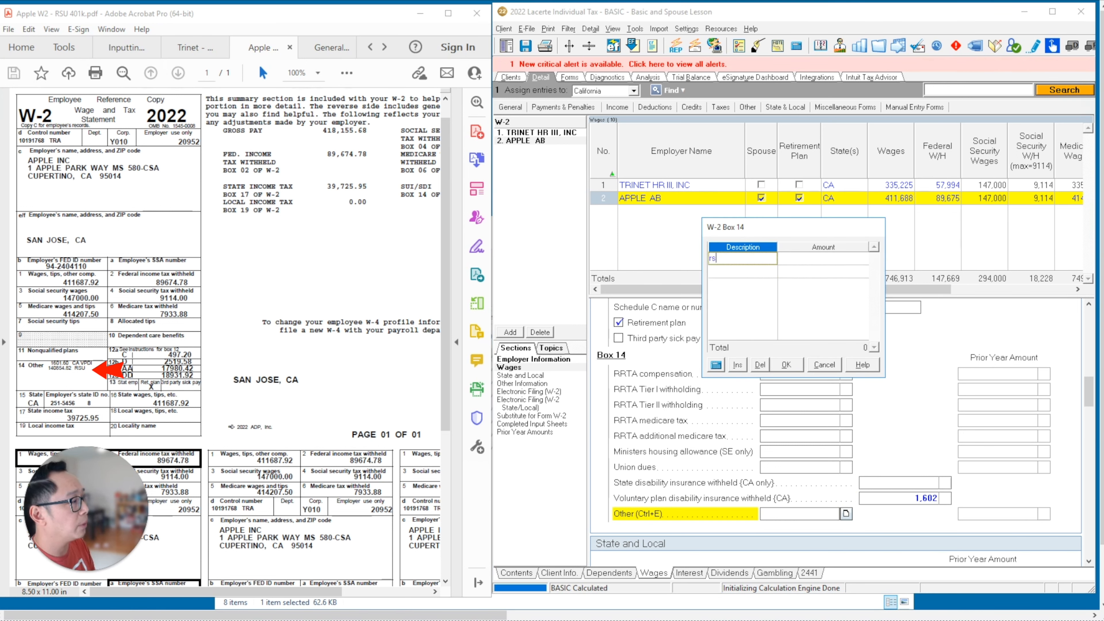
pyautogui.write('u')
pyautogui.press('BackSpace')
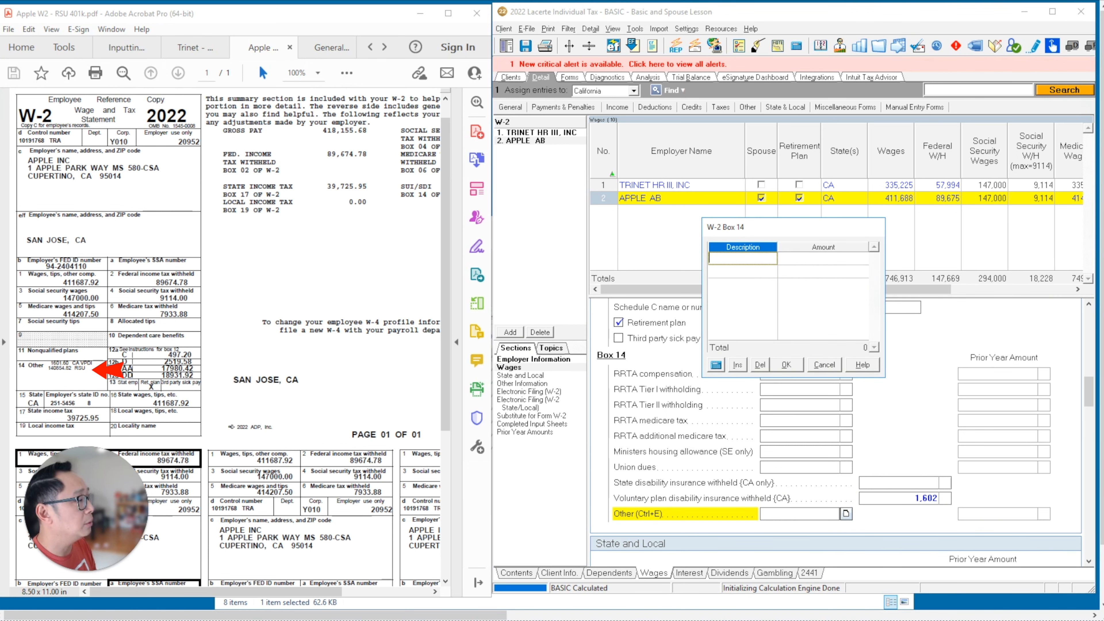
pyautogui.write('u')
pyautogui.press('Tab')
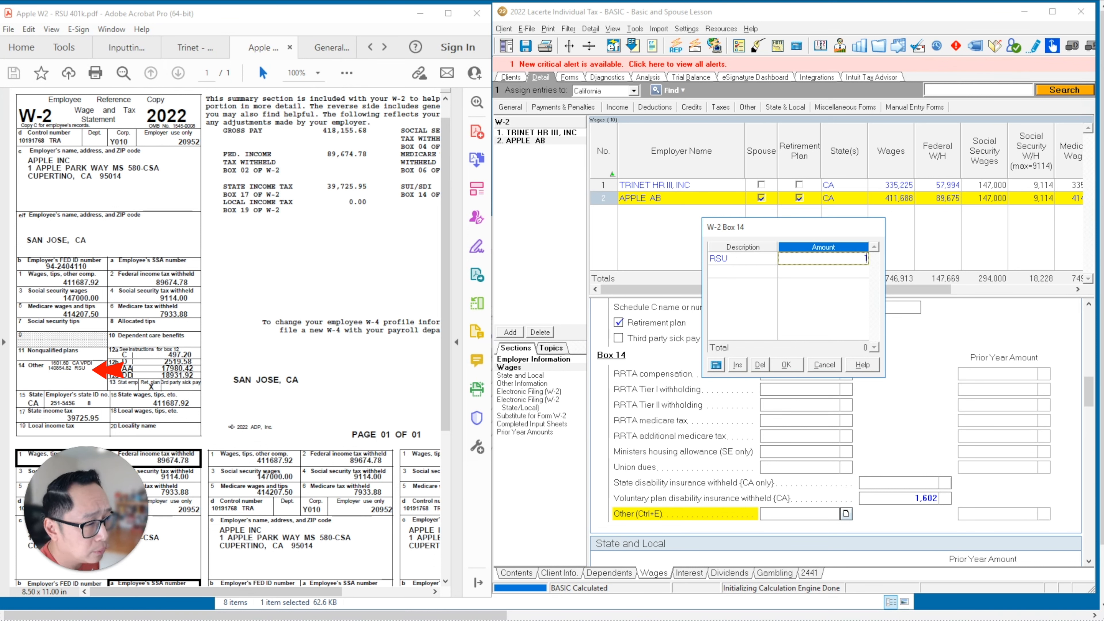
pyautogui.write('140,')
pyautogui.write('85')
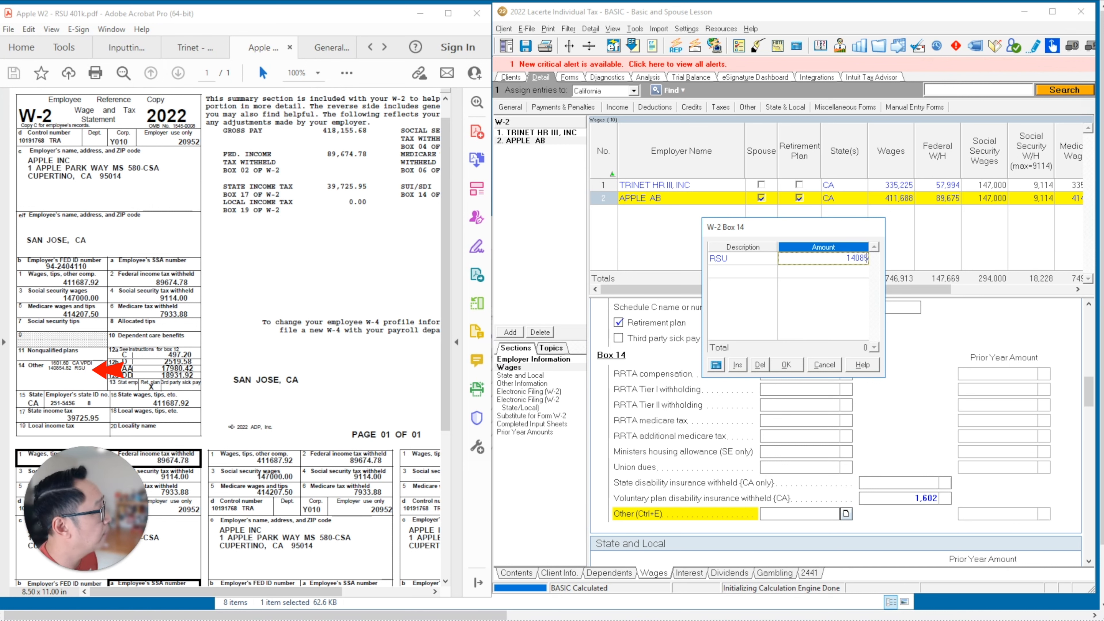
pyautogui.write('5')
pyautogui.press('Tab')
pyautogui.click(785, 365)
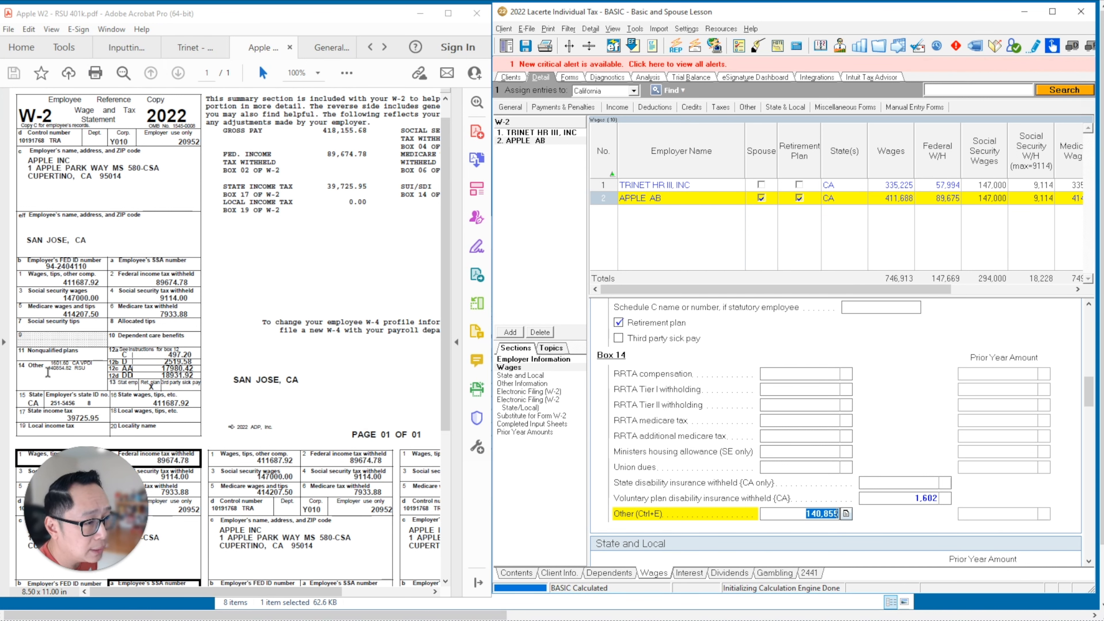
pyautogui.moveTo(1088, 391); pyautogui.dragTo(1090, 430)
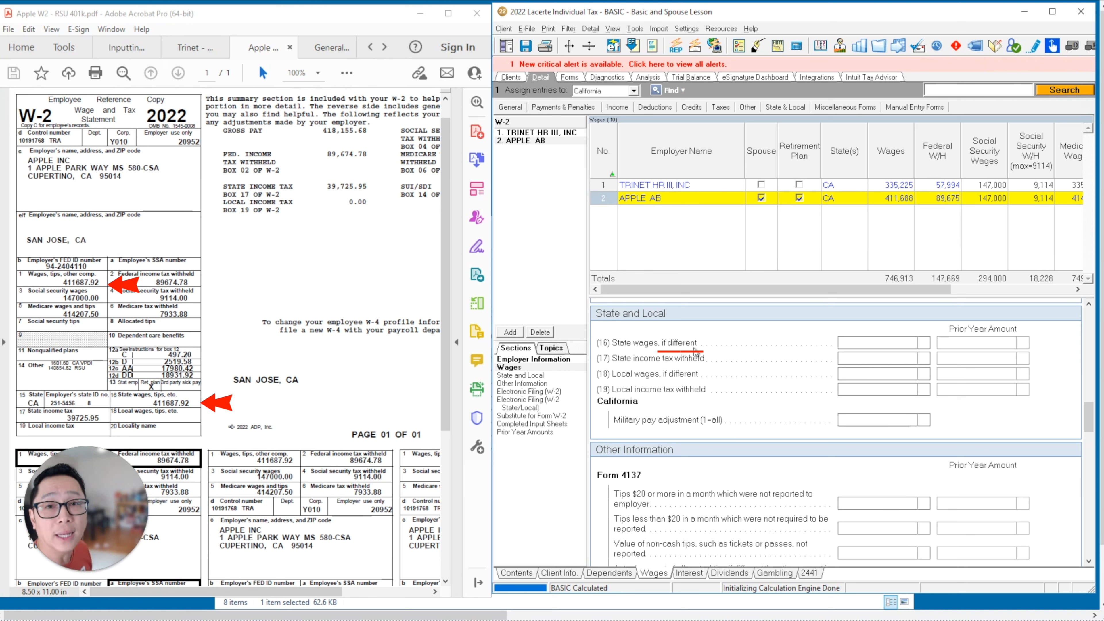
# - Enter 39,726 as CA state income tax withheld
pyautogui.click(888, 359)
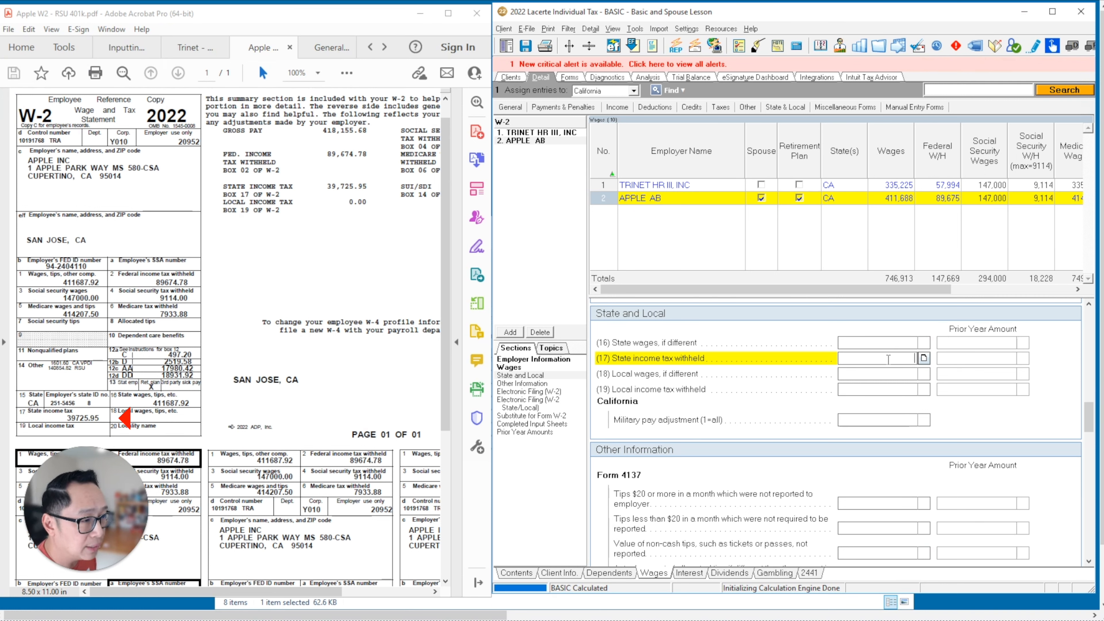
pyautogui.write('39,7')
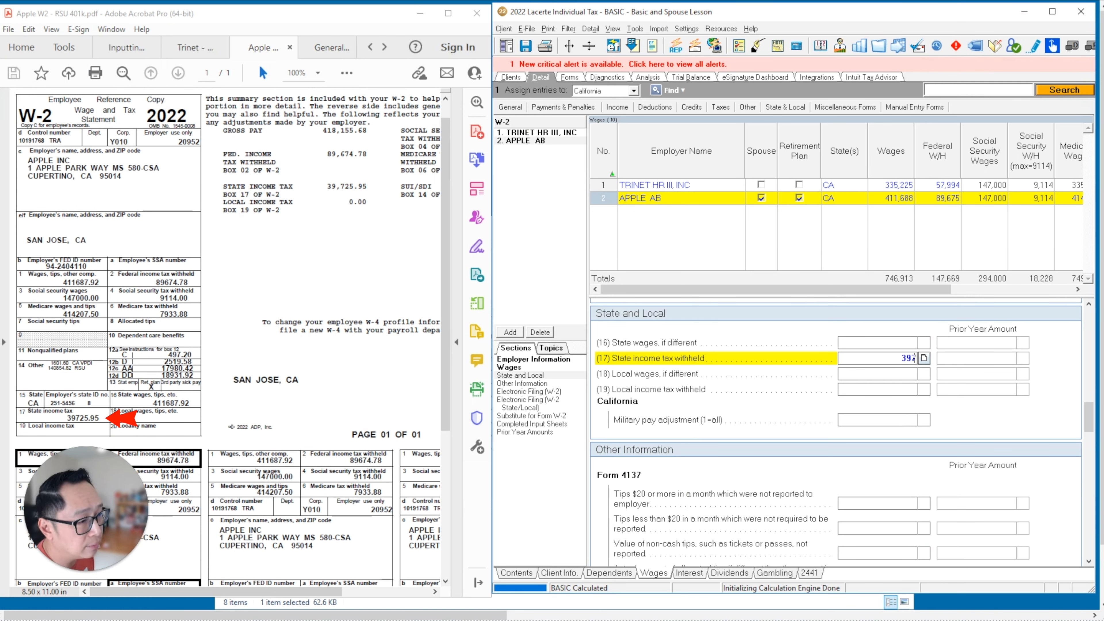
pyautogui.write('26')
pyautogui.press('Return')
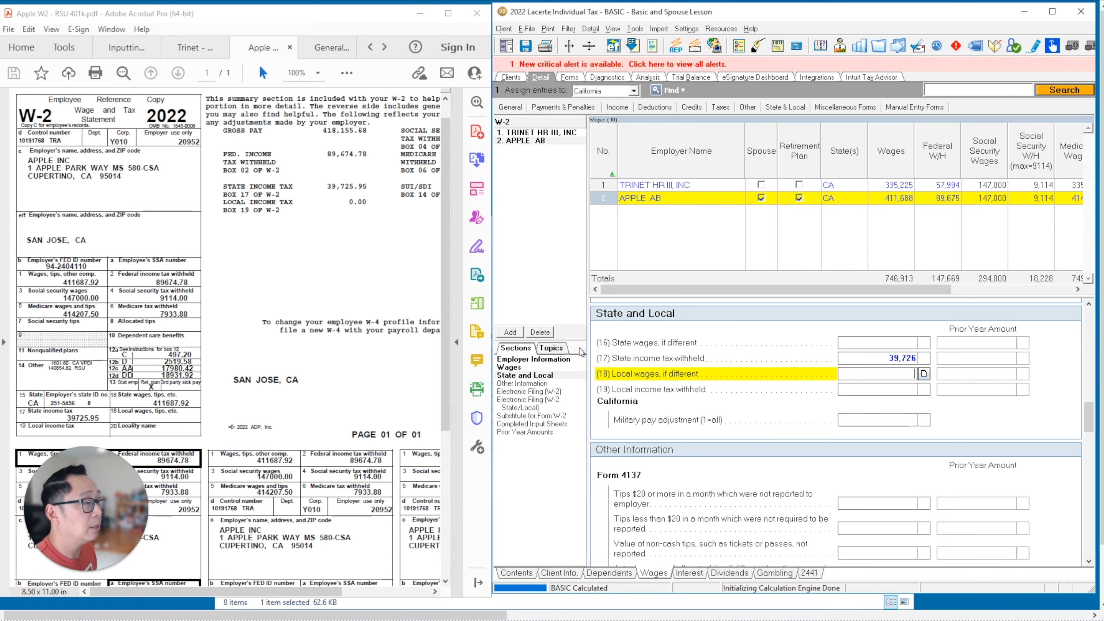
# - Rename row 2's employer from APPLE AB to APPLE INC
pyautogui.click(674, 199)
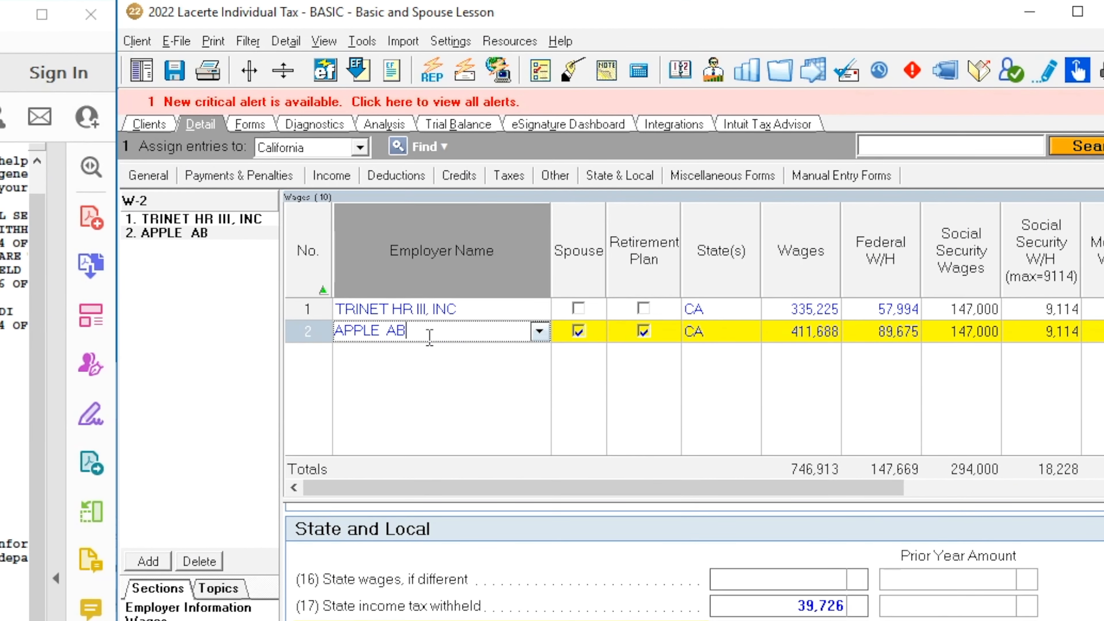
pyautogui.press('BackSpace')
pyautogui.press('BackSpace')
pyautogui.write('INC.')
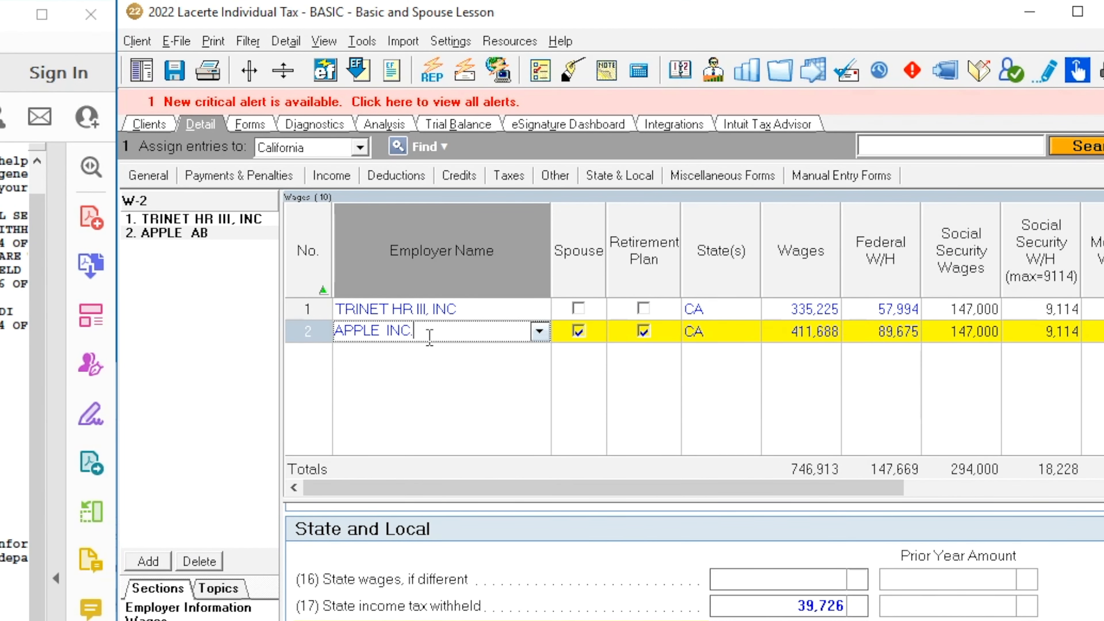
pyautogui.press('Tab')
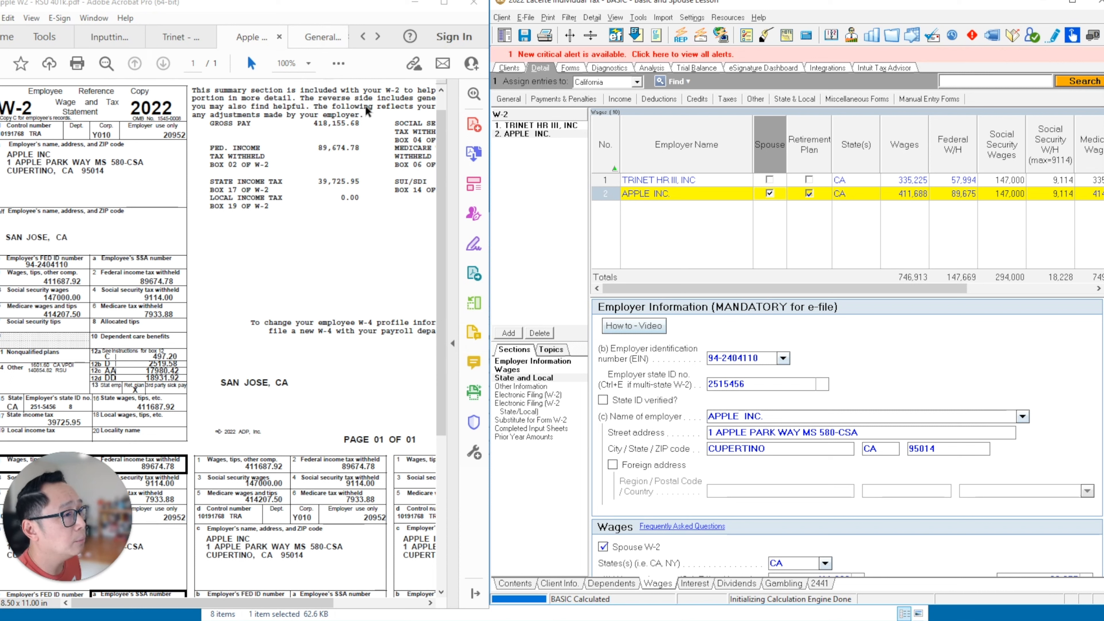
# - Add a third W-2 entry and display the General Motors W-2 PDF at 100%
pyautogui.click(507, 334)
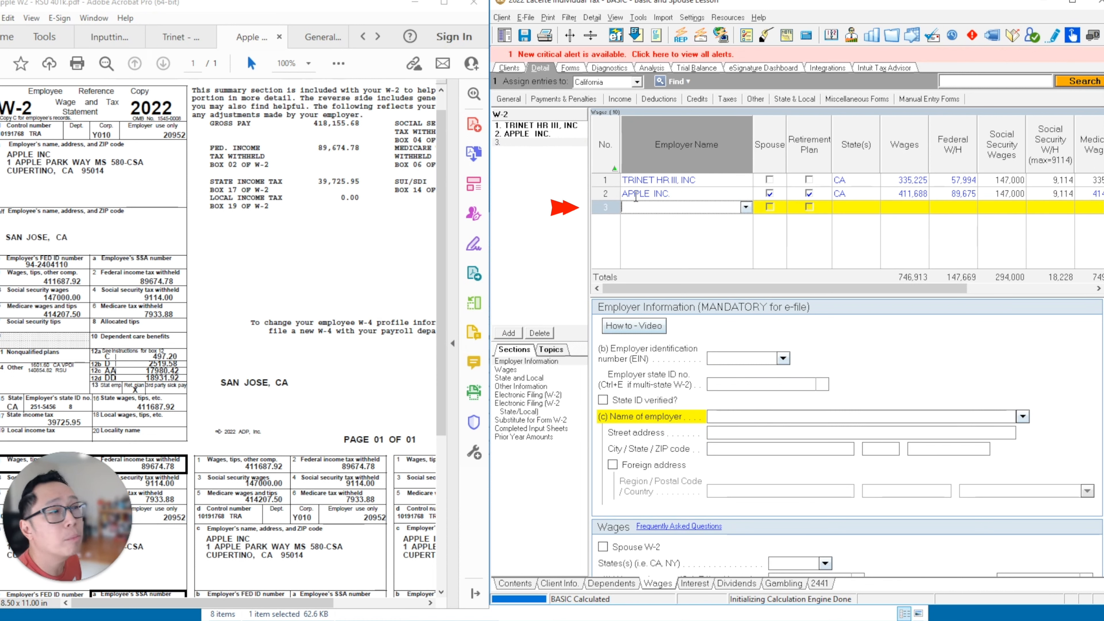
pyautogui.click(321, 37)
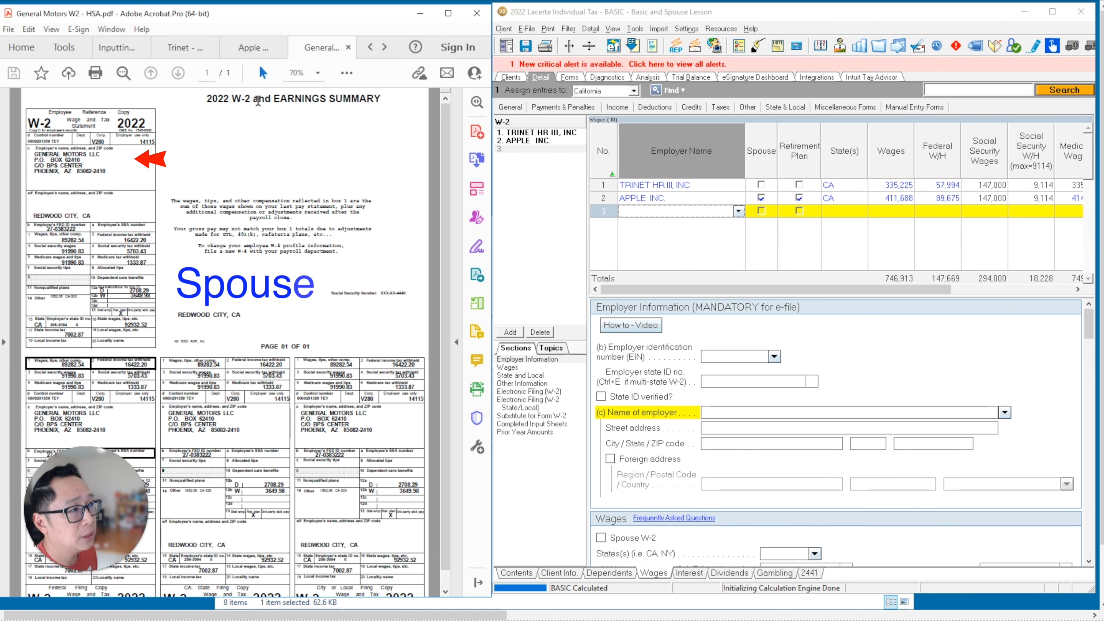
pyautogui.click(318, 73)
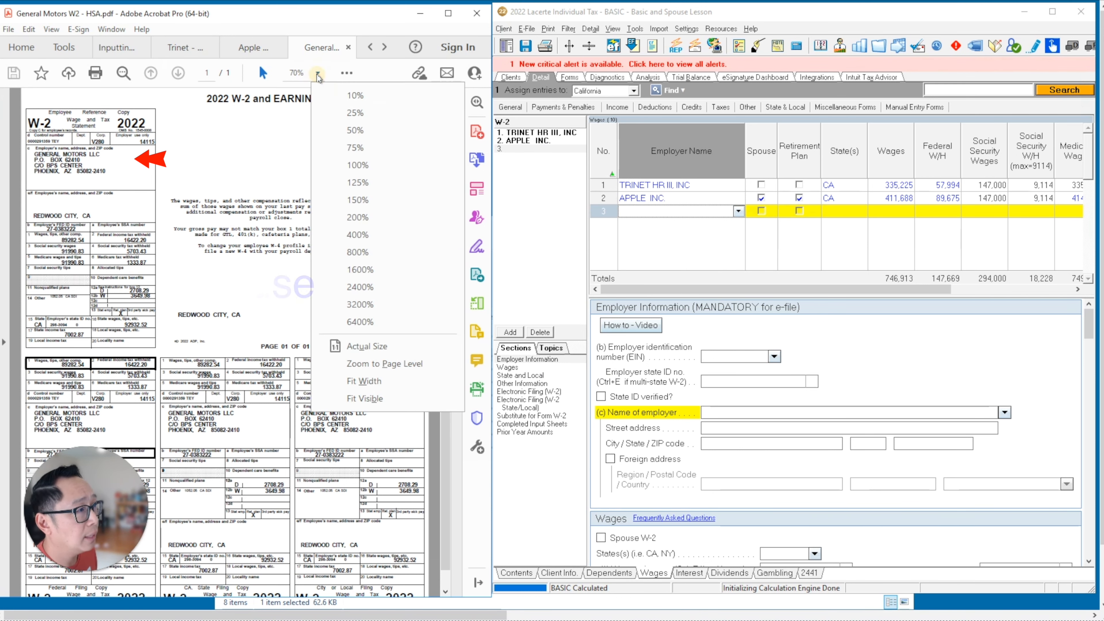
pyautogui.click(357, 165)
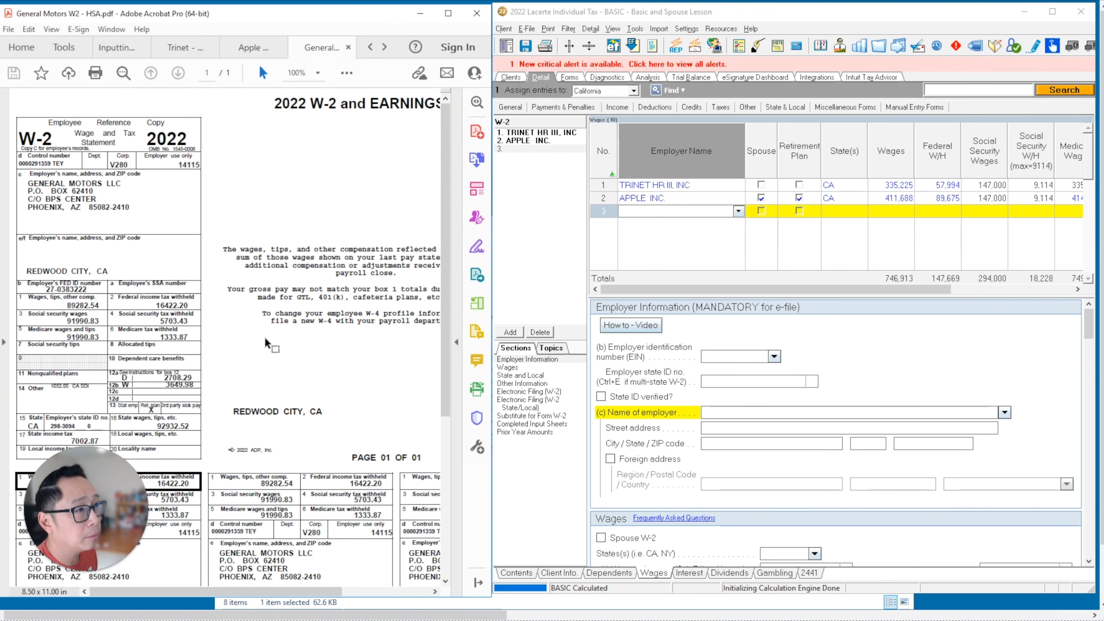
pyautogui.moveTo(448, 242); pyautogui.dragTo(448, 261)
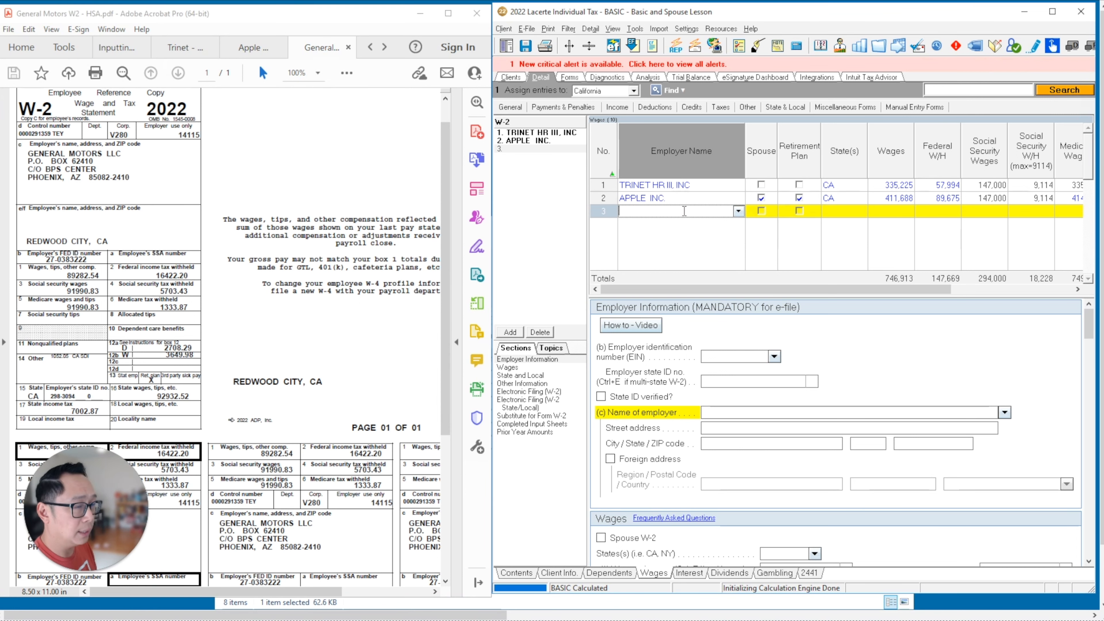
# - Enter GENERAL MOTORS LLC as the row 3 employer from the suggestions and mark it as the spouse's
pyautogui.write('GN')
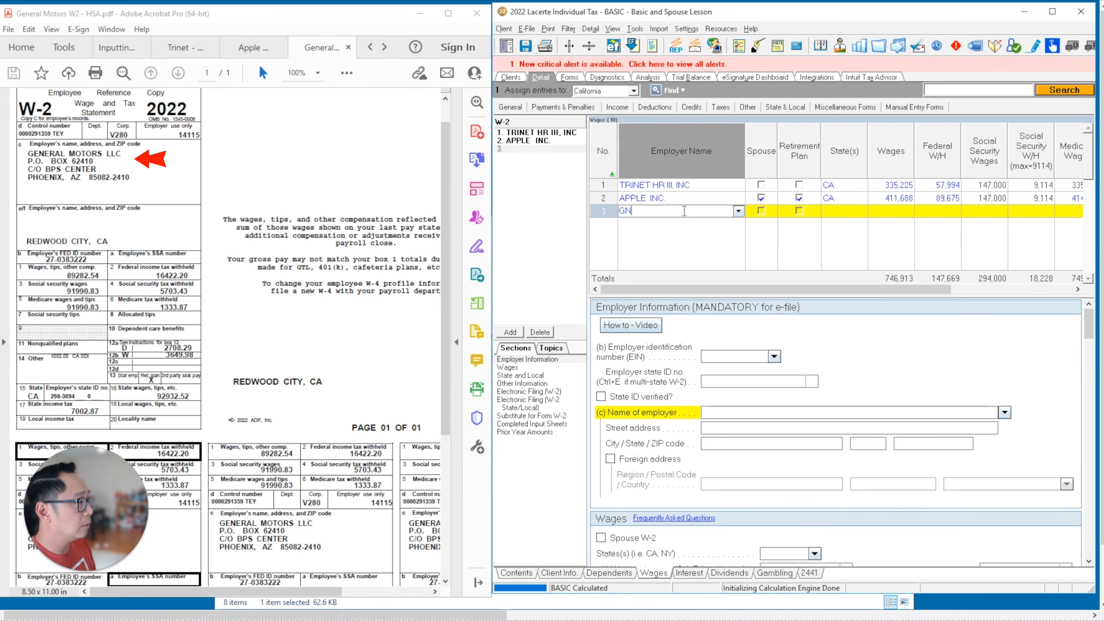
pyautogui.press('BackSpace')
pyautogui.write('ERN')
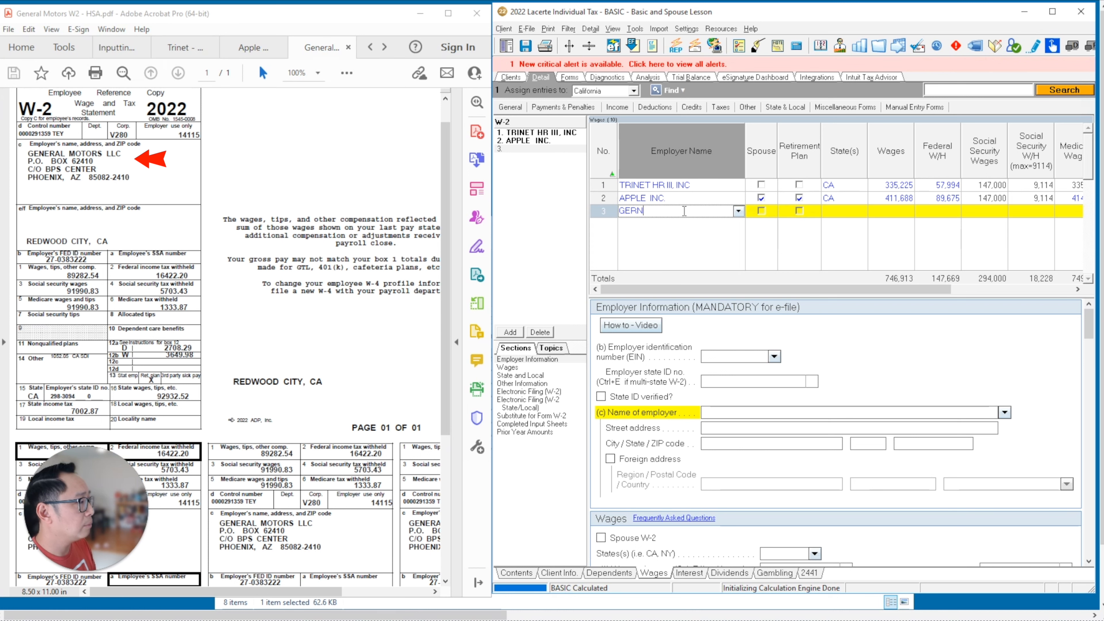
pyautogui.press('BackSpace')
pyautogui.write('ERAL MOT')
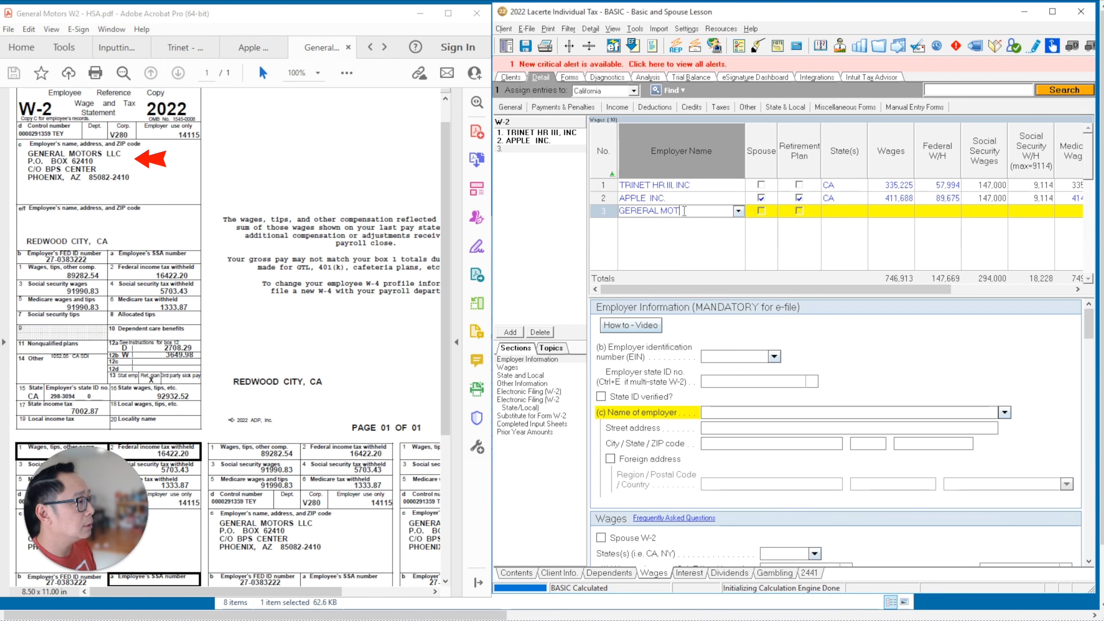
pyautogui.press('BackSpace')
pyautogui.press('BackSpace')
pyautogui.press('BackSpace')
pyautogui.write('NERAL')
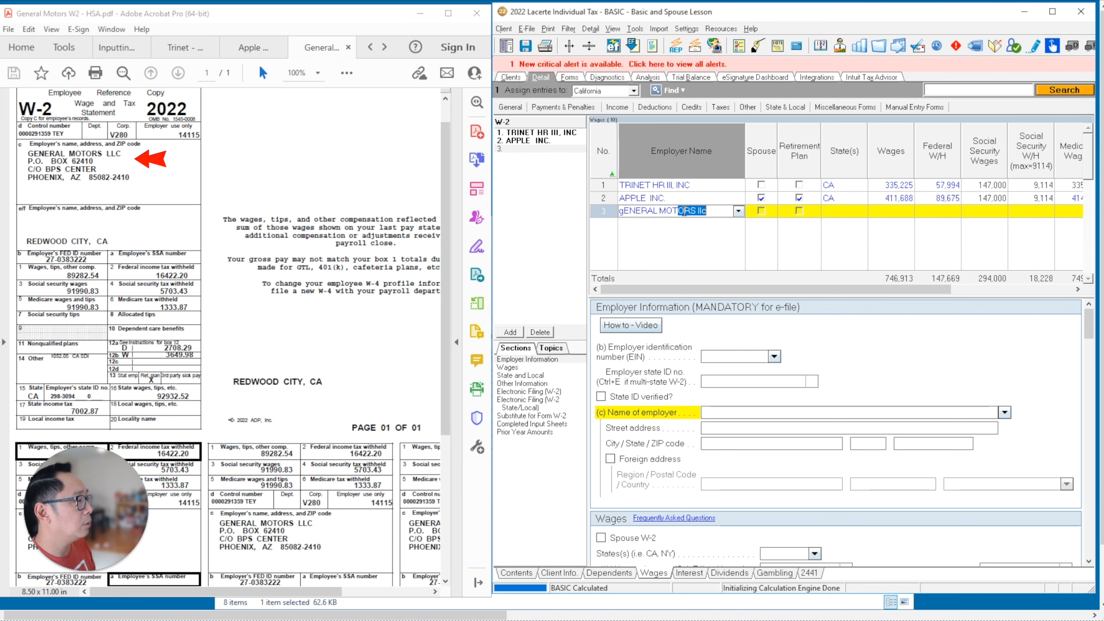
pyautogui.press('Down')
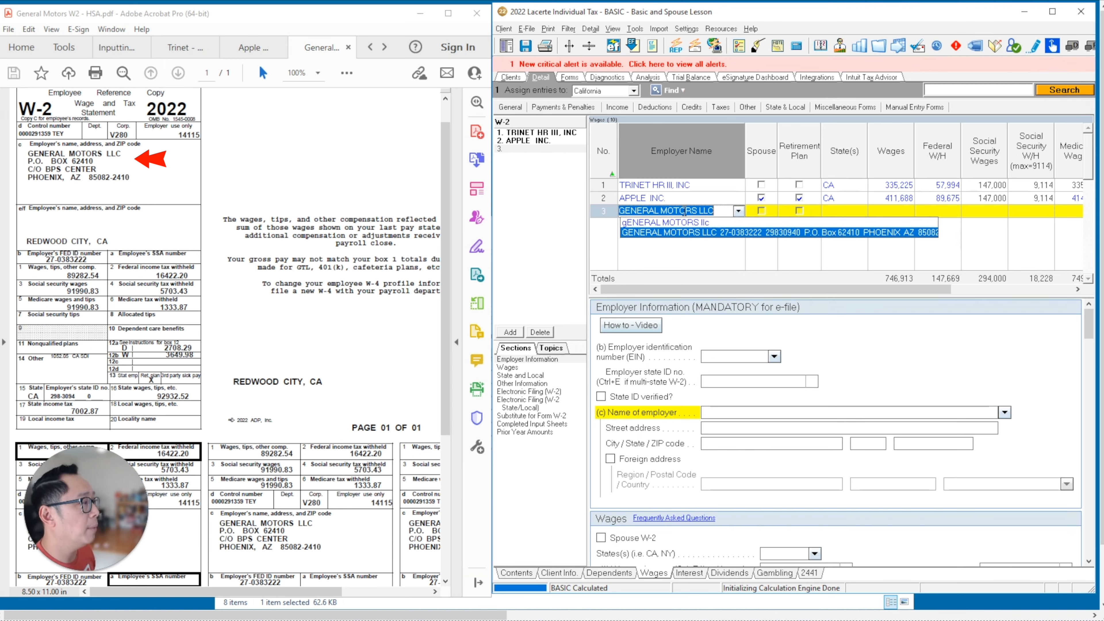
pyautogui.press('Return')
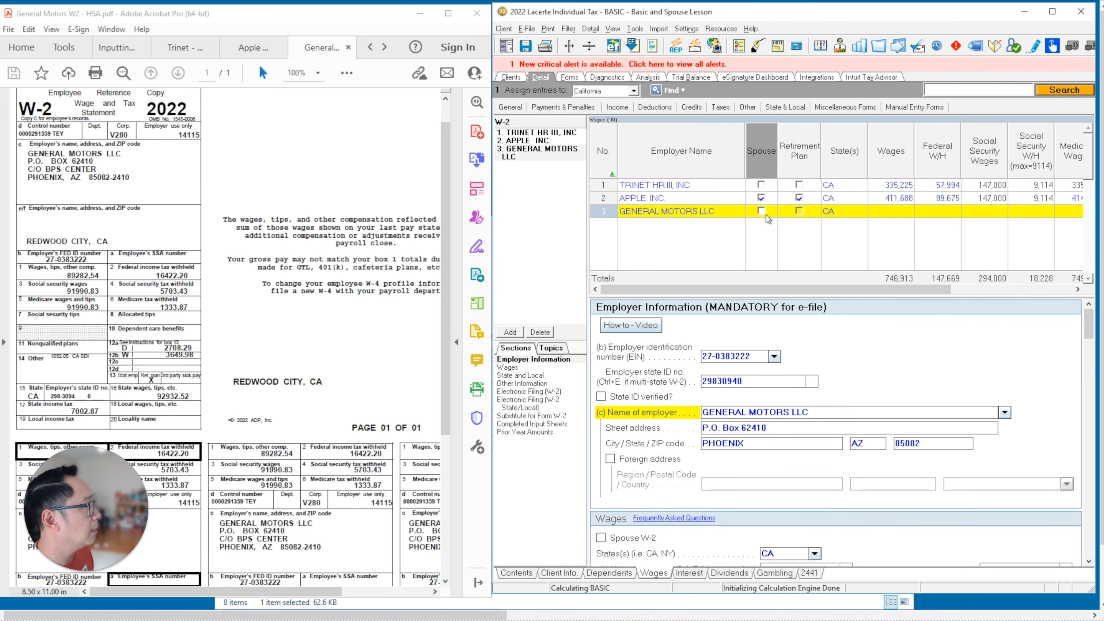
pyautogui.click(762, 213)
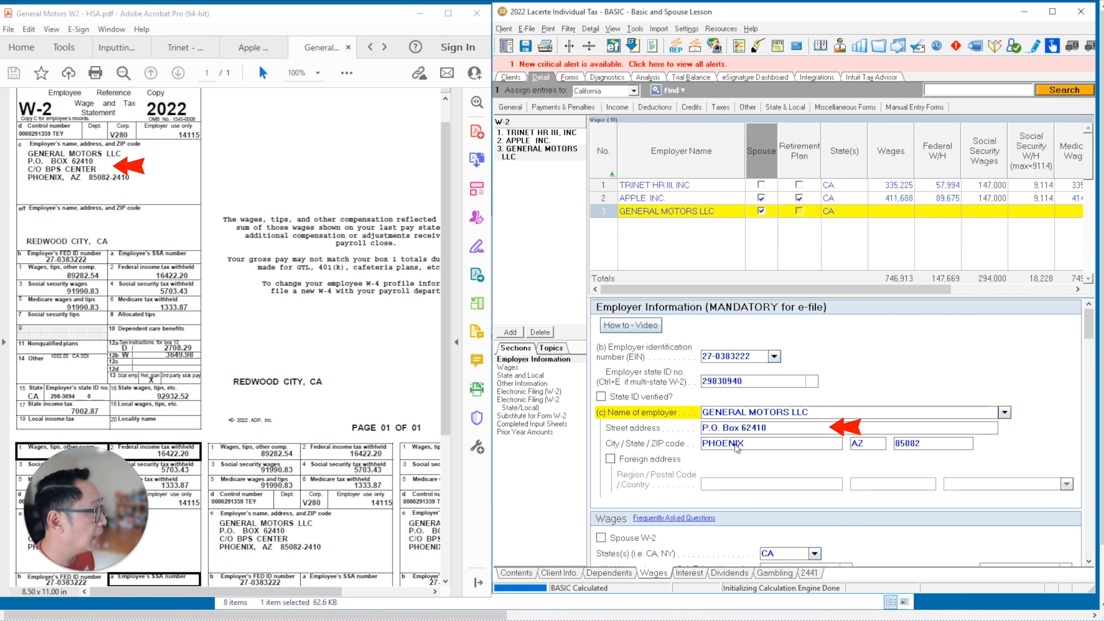
pyautogui.moveTo(1089, 320); pyautogui.dragTo(1091, 356)
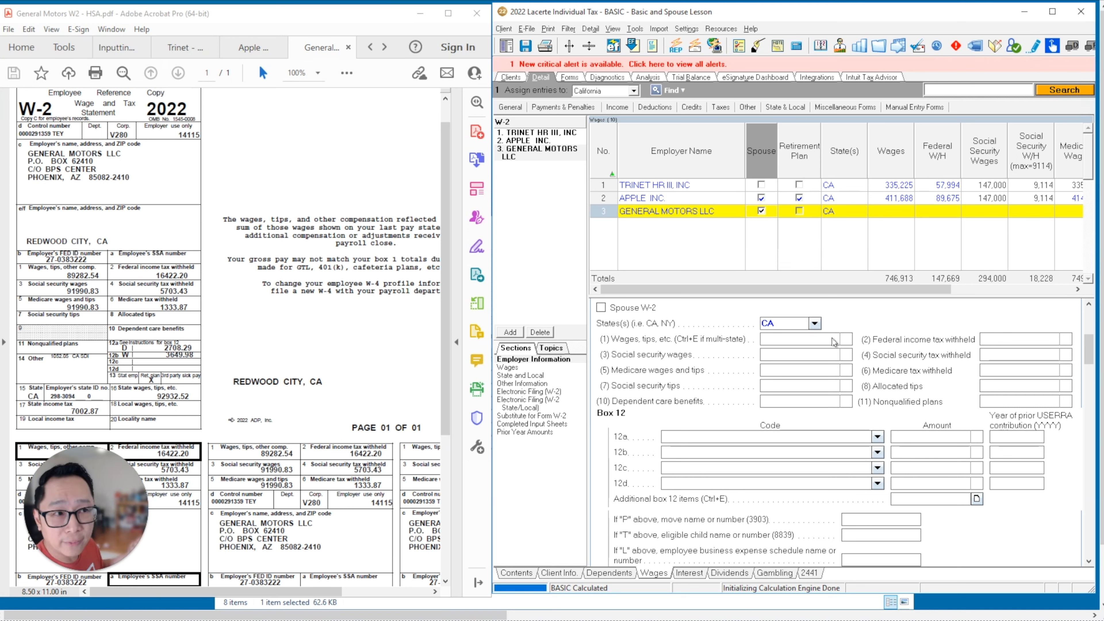
pyautogui.click(795, 338)
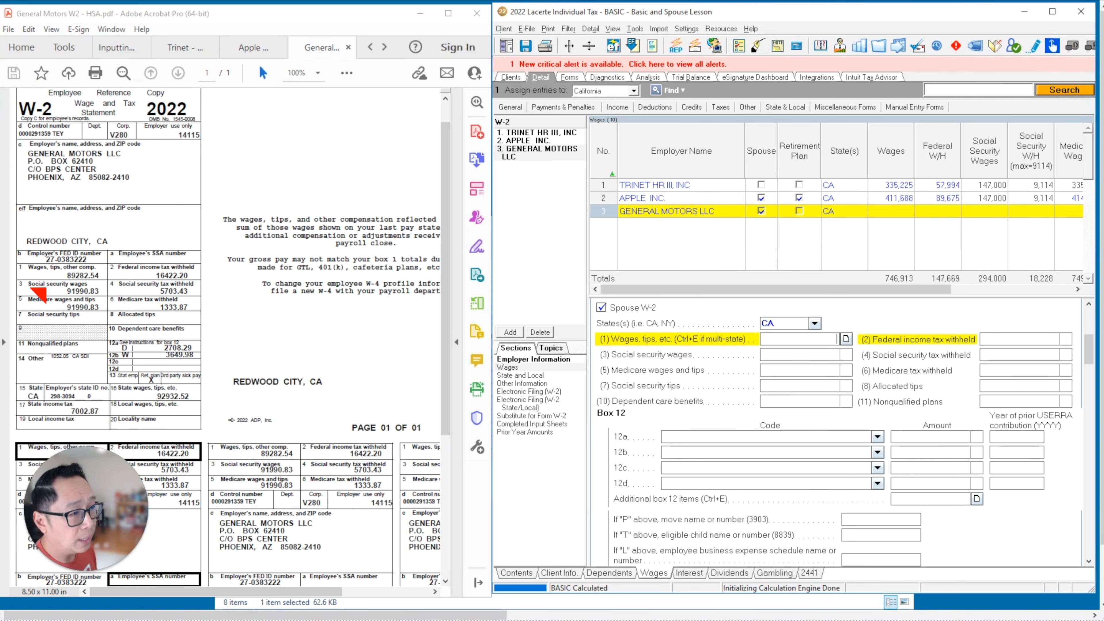
# - Enter wages 89,283, federal withholding 16,422, Social Security wages 91,991, and verify the Medicare amounts
pyautogui.write('89283')
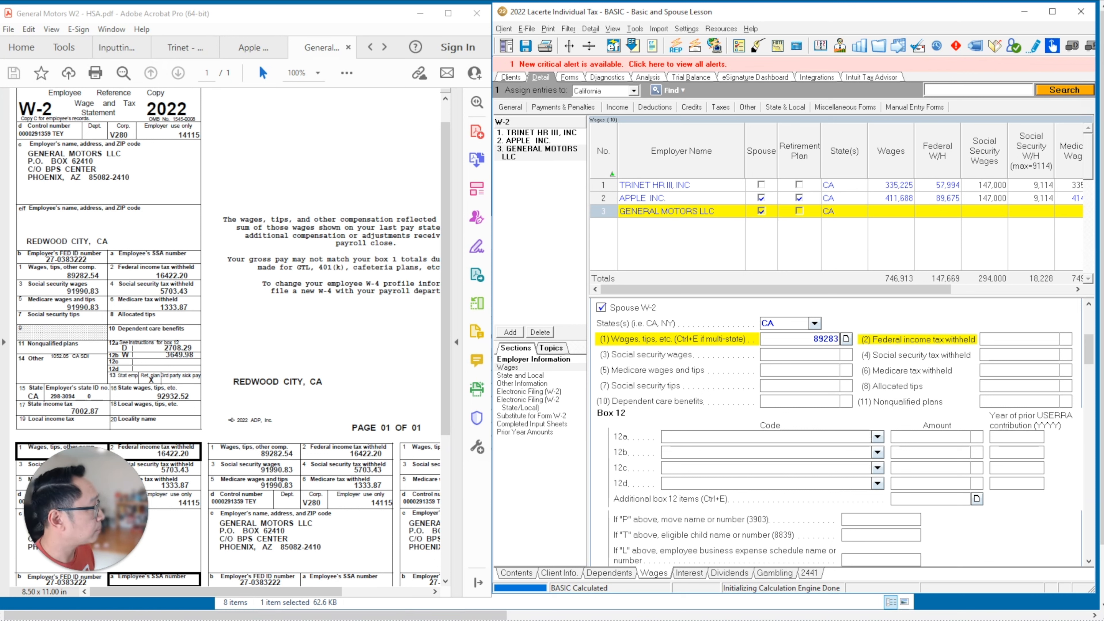
pyautogui.press('Tab')
pyautogui.write('1')
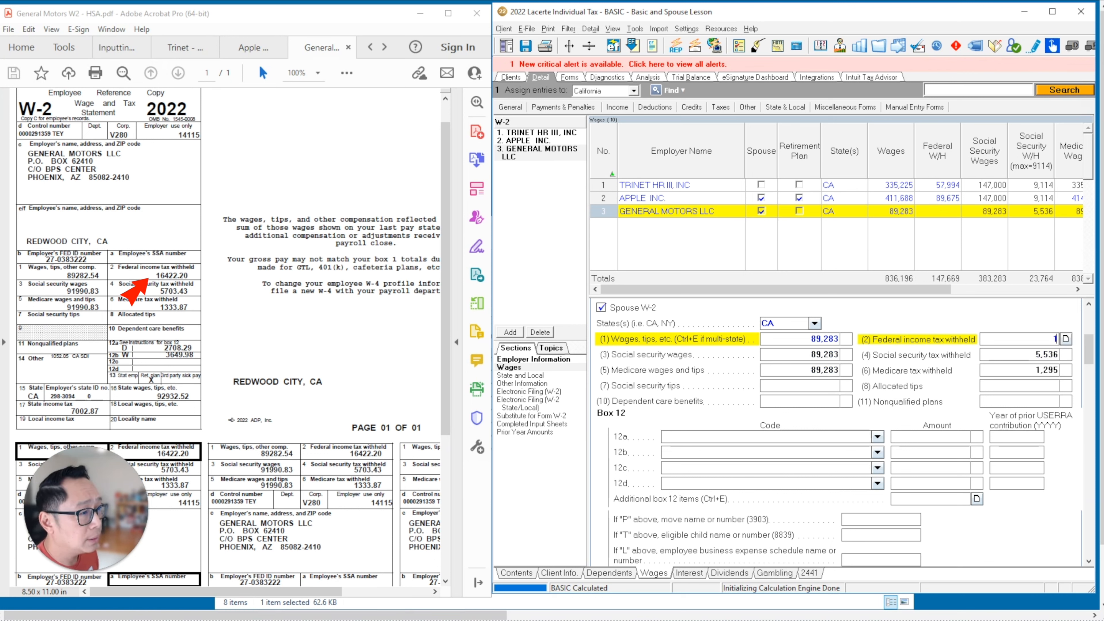
pyautogui.write('6,422')
pyautogui.press('Tab')
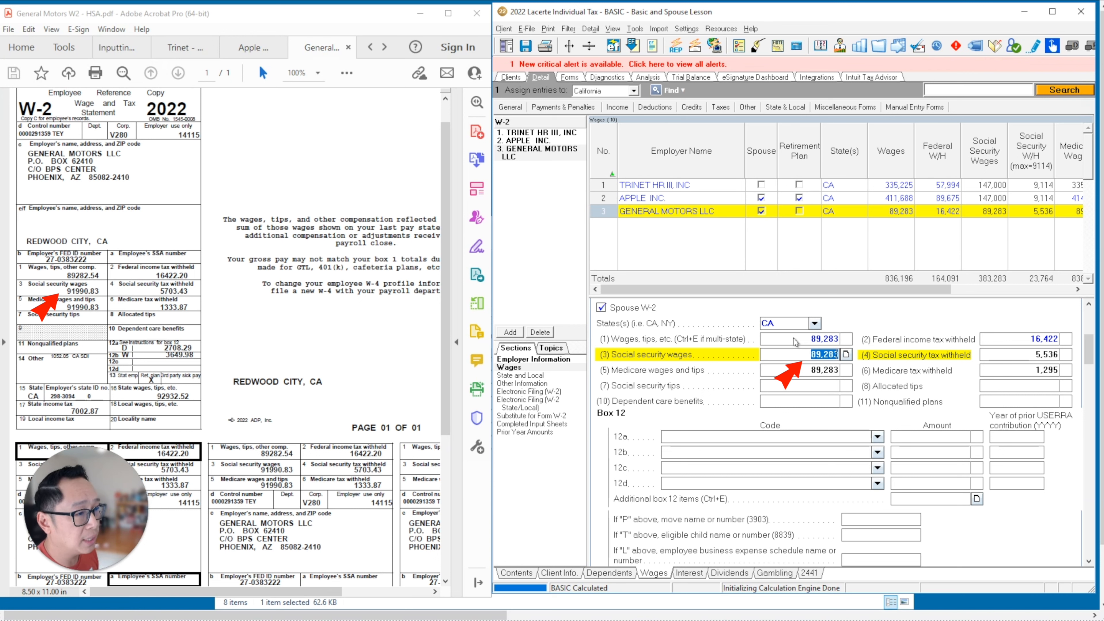
pyautogui.write('91991')
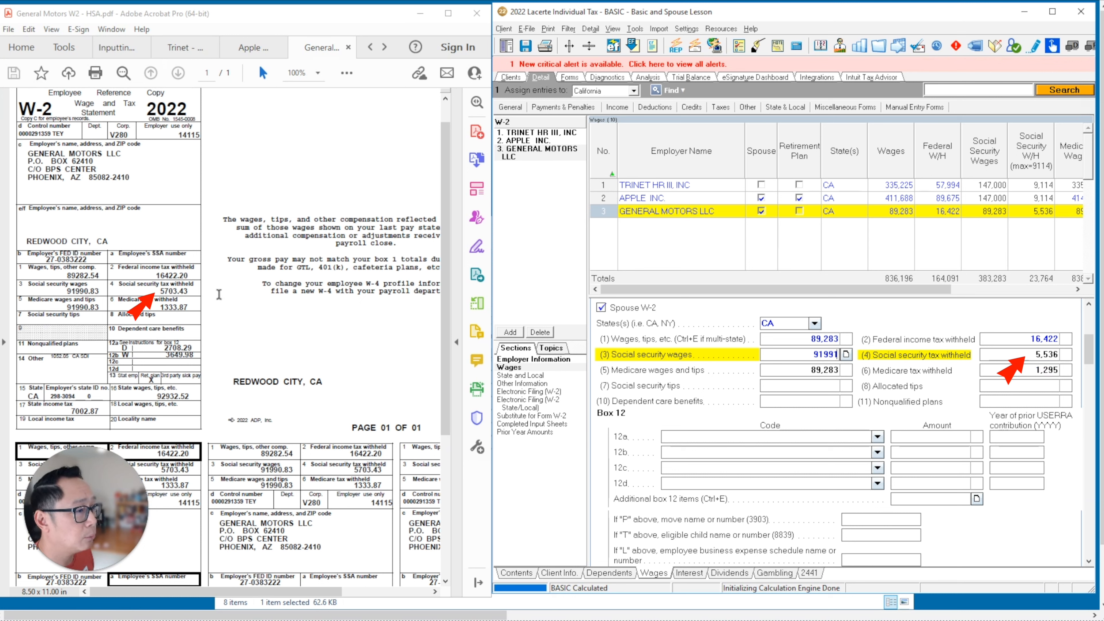
pyautogui.click(807, 350)
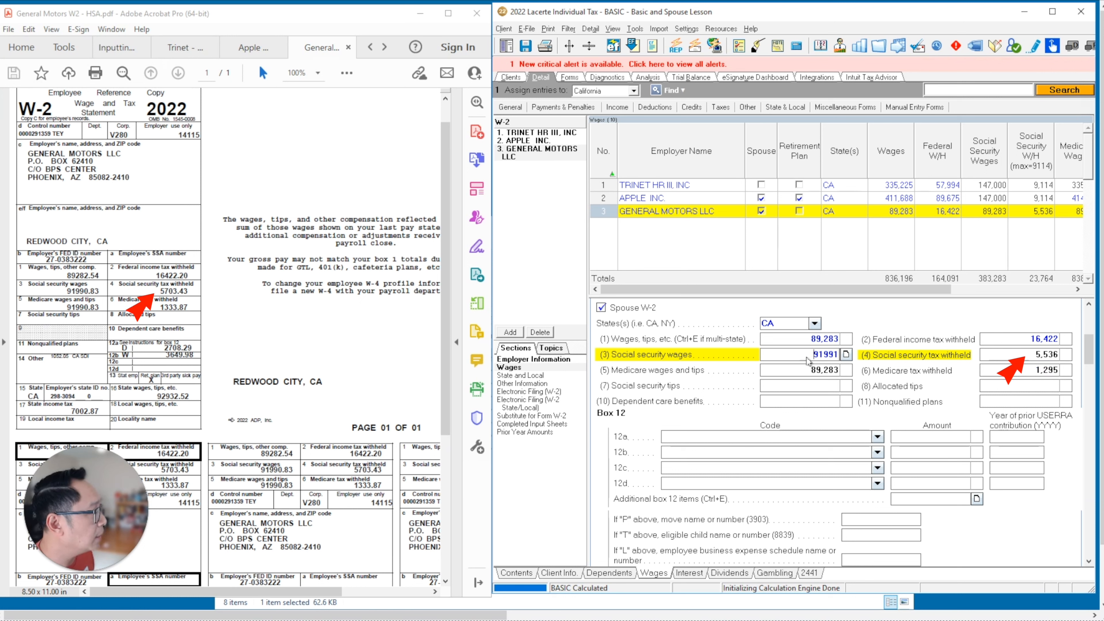
pyautogui.click(1034, 354)
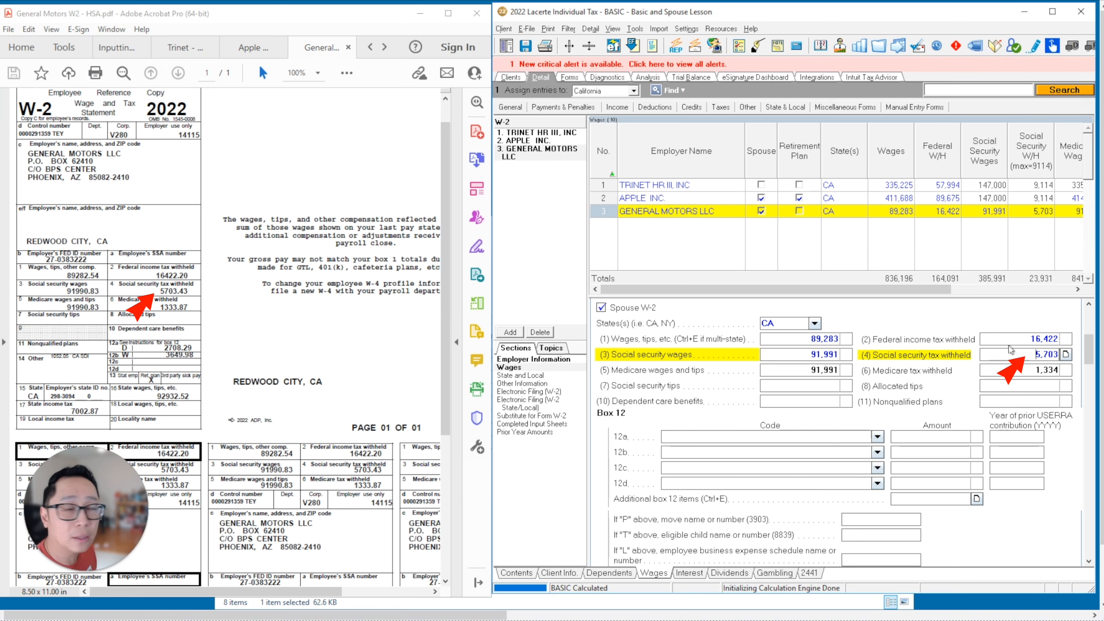
pyautogui.click(803, 377)
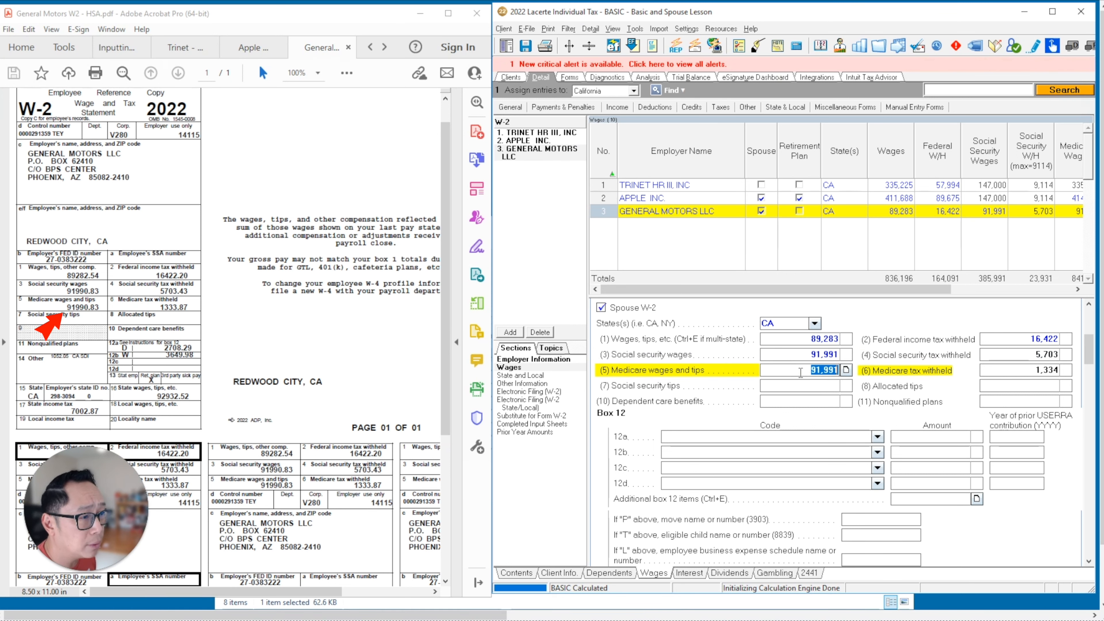
pyautogui.click(1011, 372)
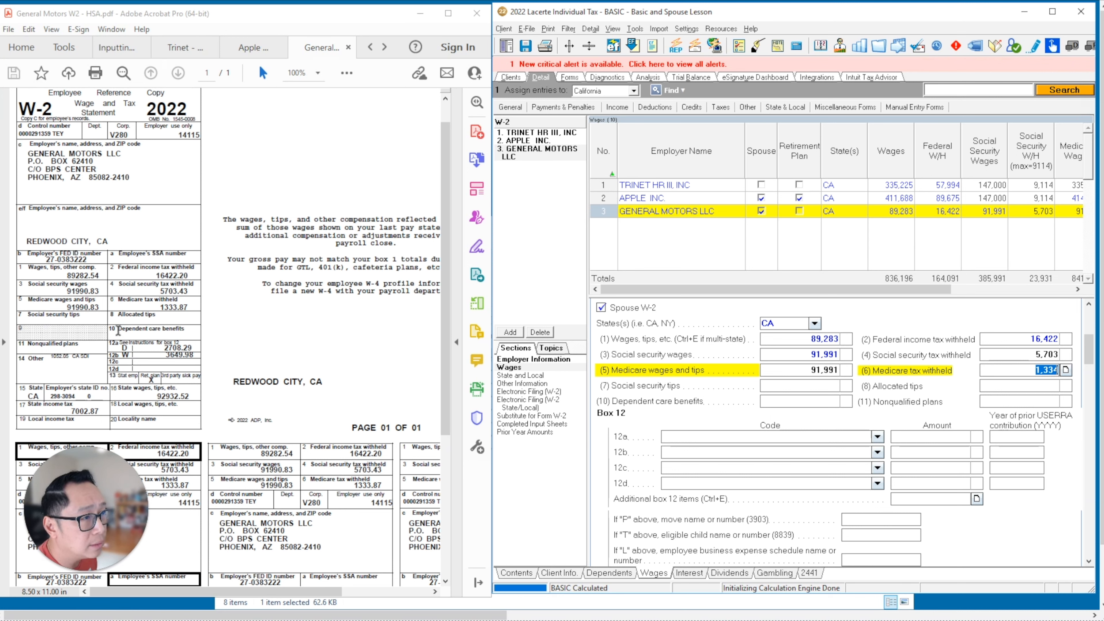
# - Set Box 12a to code D with 2,708 and 12b to code W with 3,650
pyautogui.click(736, 435)
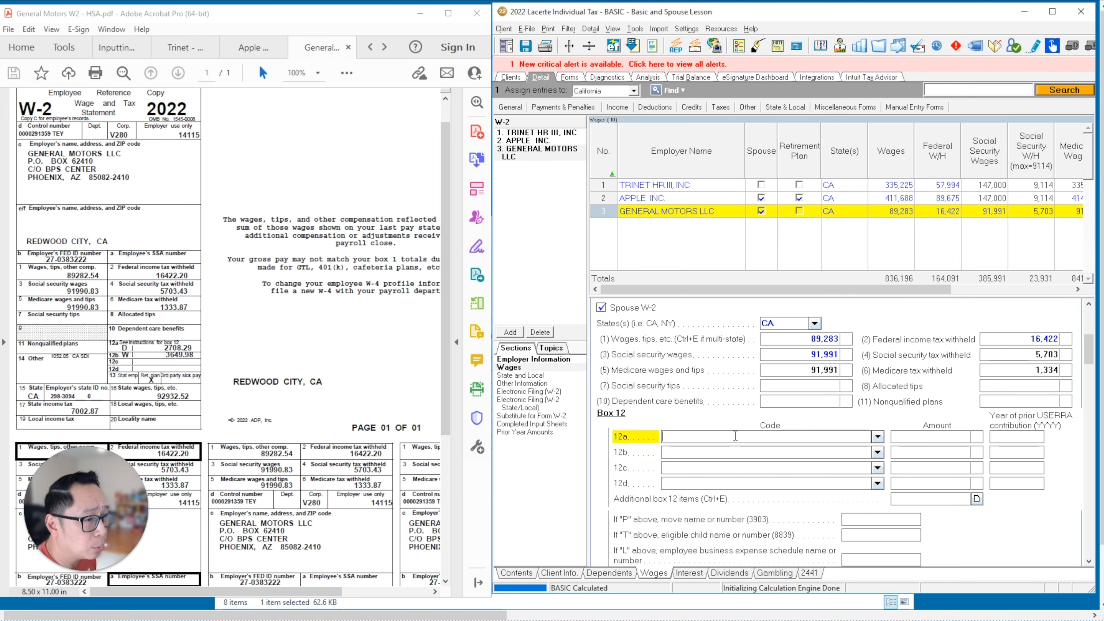
pyautogui.write('D')
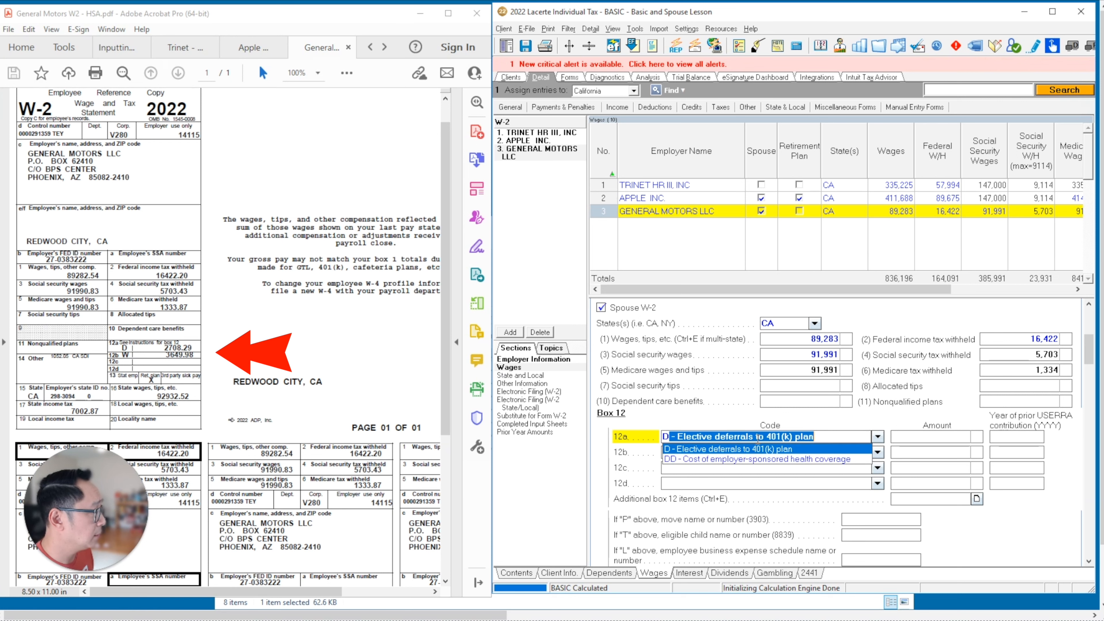
pyautogui.click(941, 437)
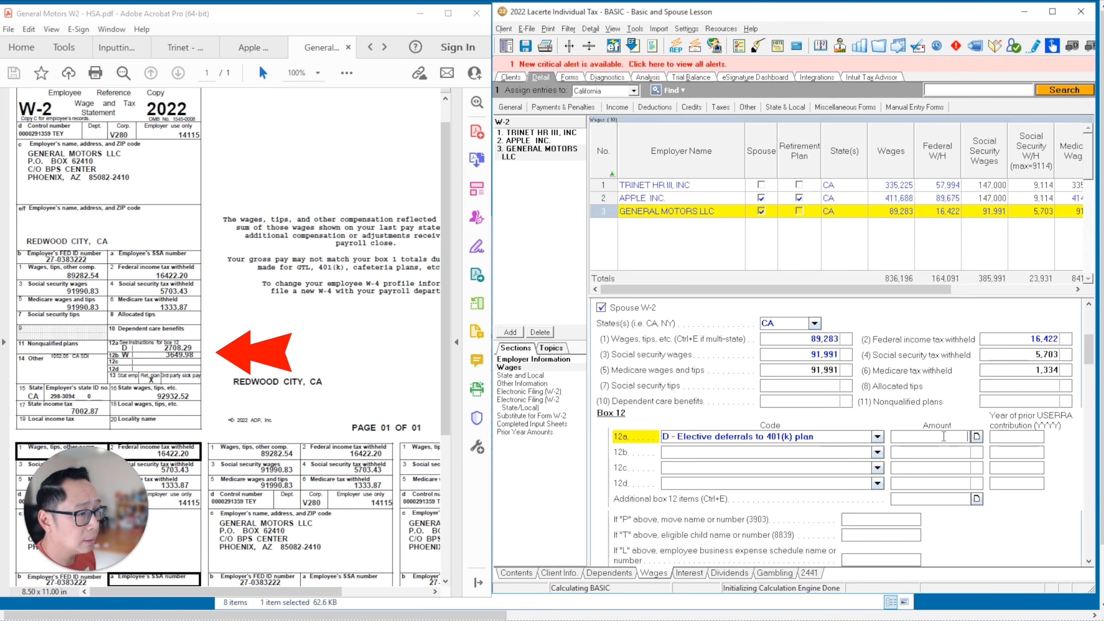
pyautogui.write('2708')
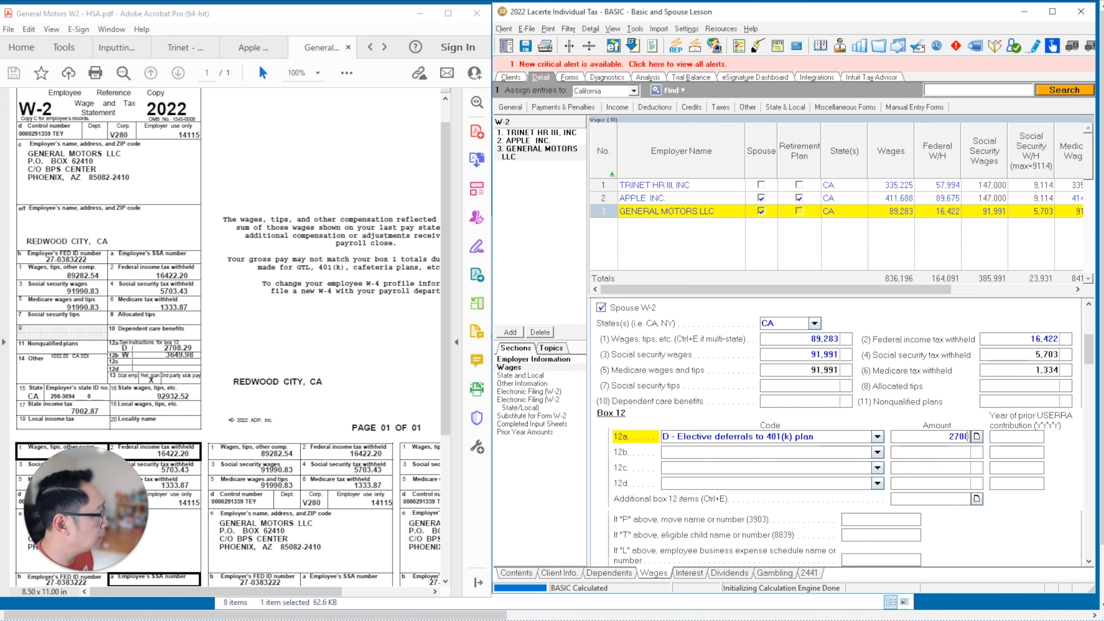
pyautogui.click(855, 451)
pyautogui.write('W')
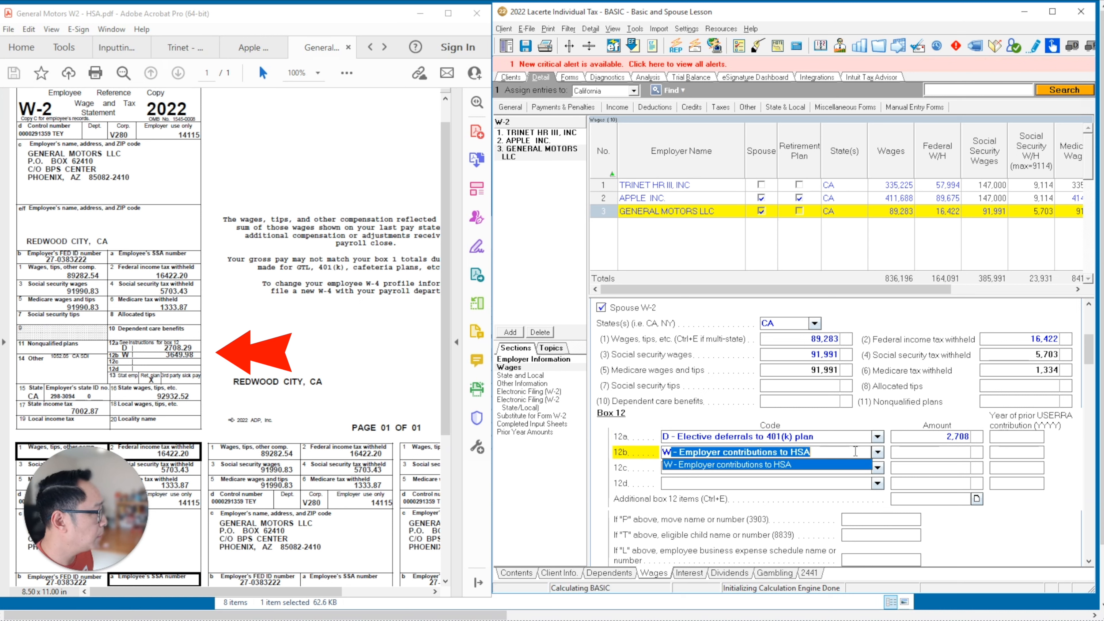
pyautogui.click(916, 452)
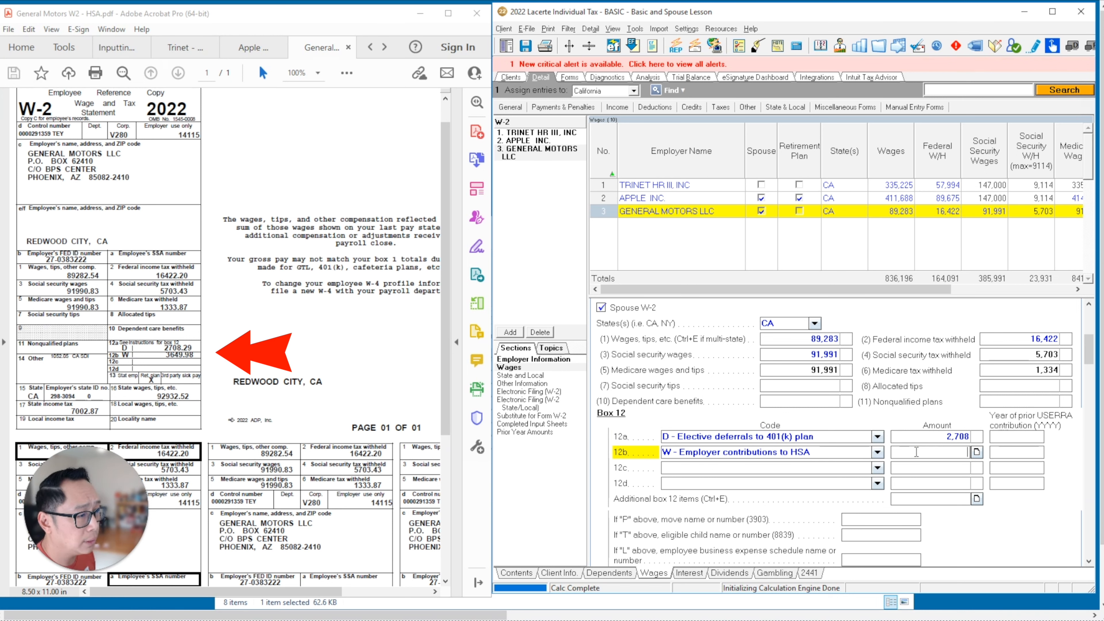
pyautogui.write('3650')
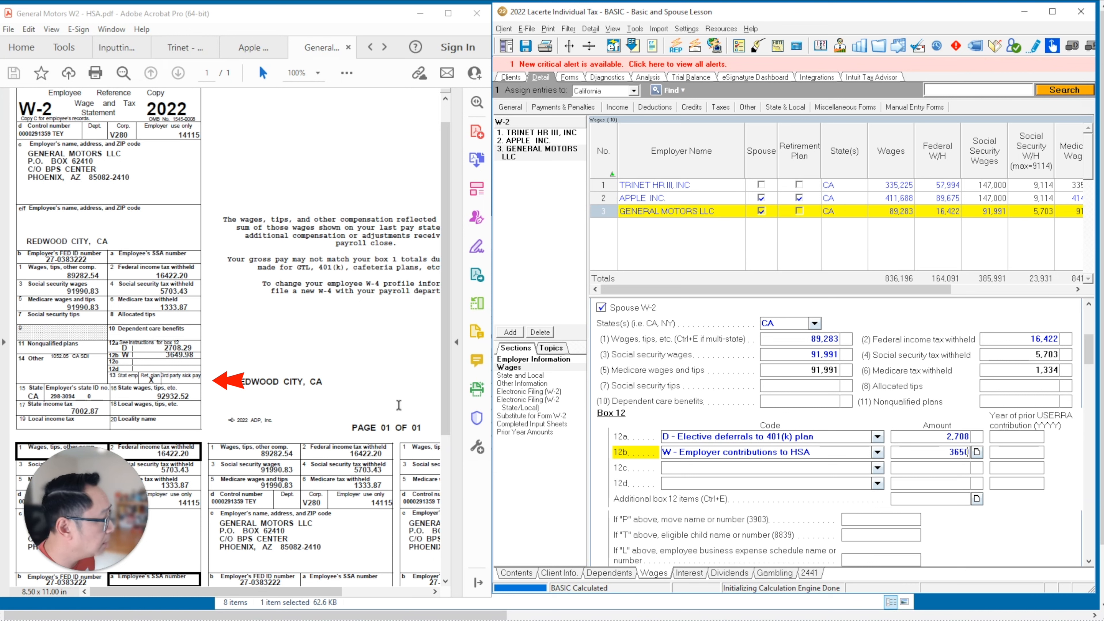
pyautogui.moveTo(1089, 352); pyautogui.dragTo(1088, 372)
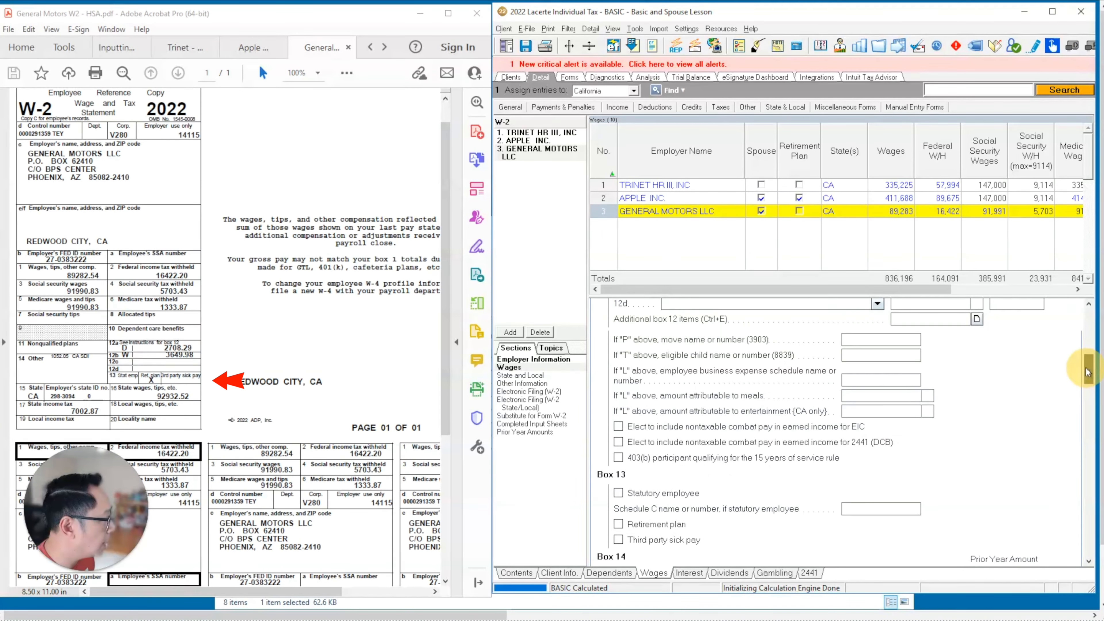
# - Mark the General Motors W-2 as covered by a retirement plan and enter 1,052 CA SDI withheld
pyautogui.click(619, 524)
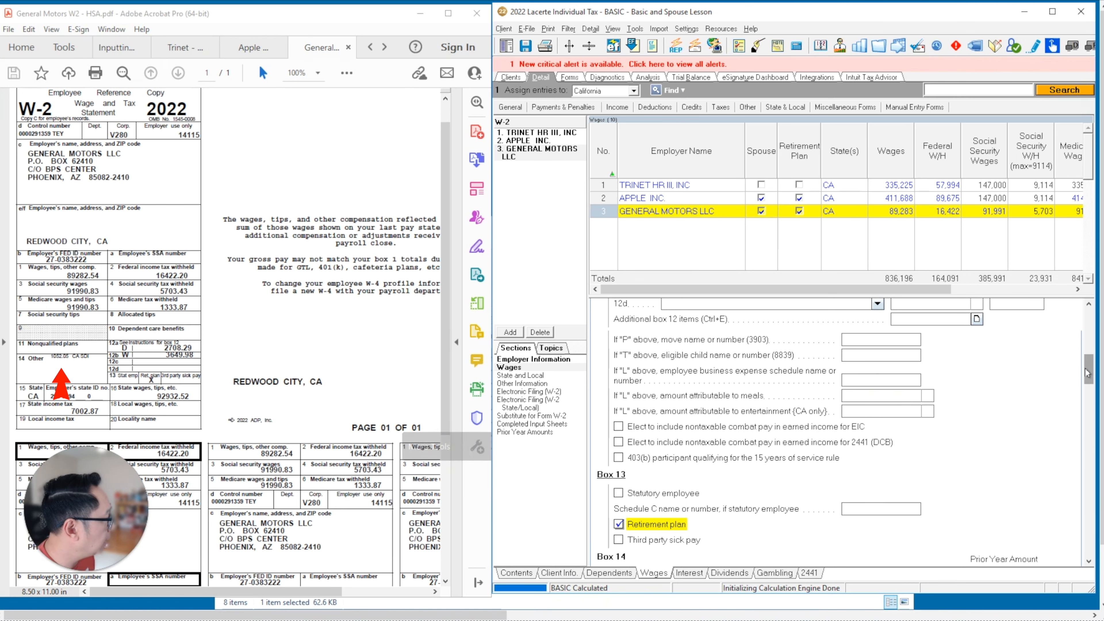
pyautogui.scroll(-5, 1087, 379)
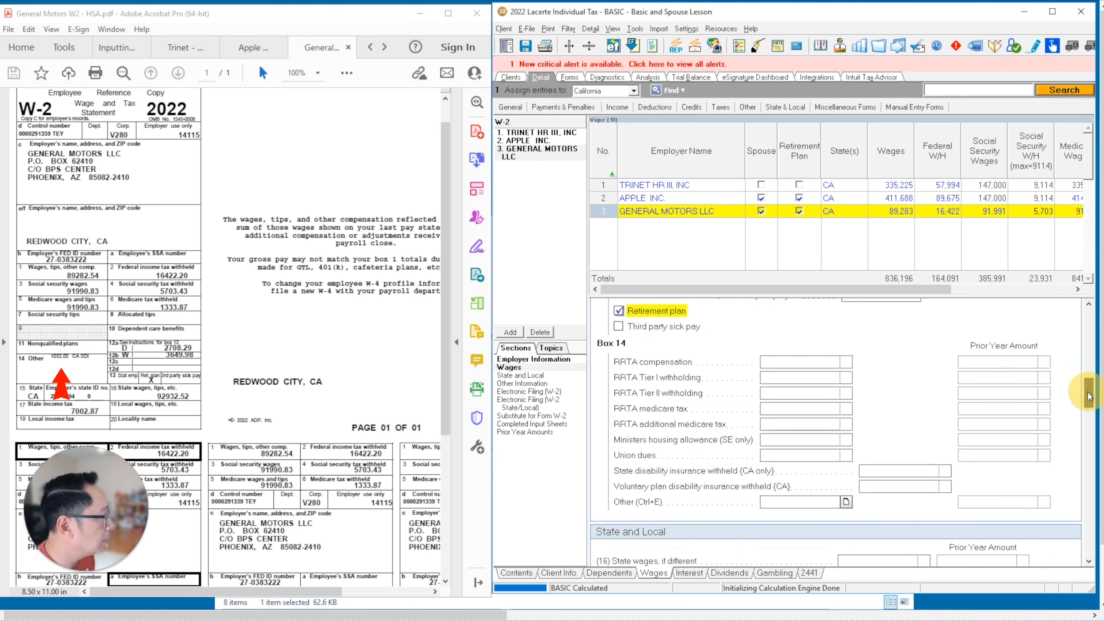
pyautogui.click(905, 470)
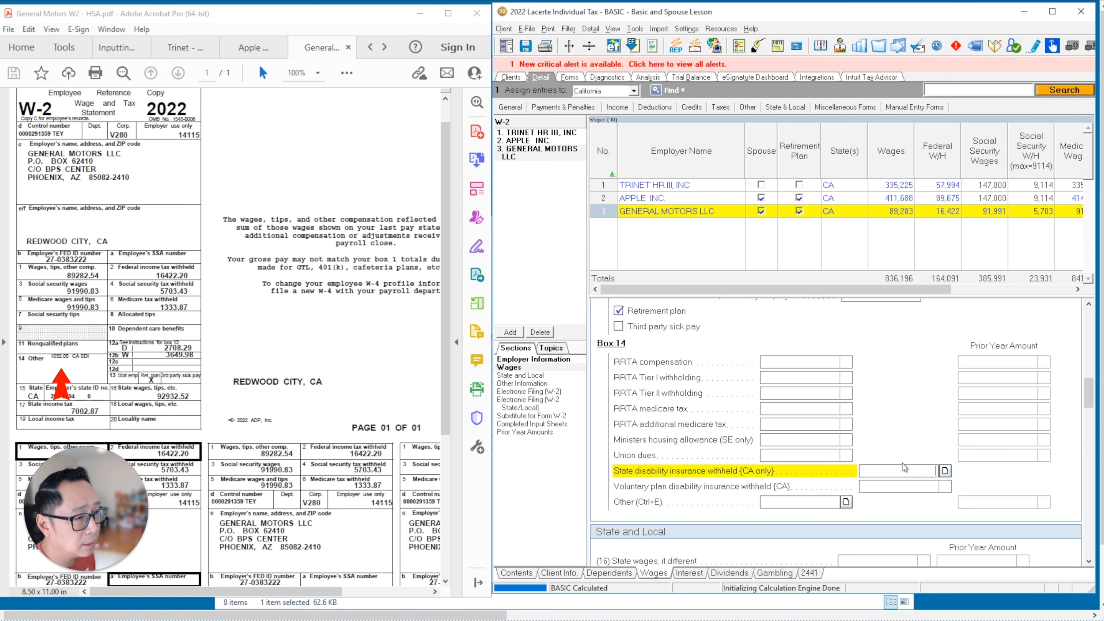
pyautogui.write('1052')
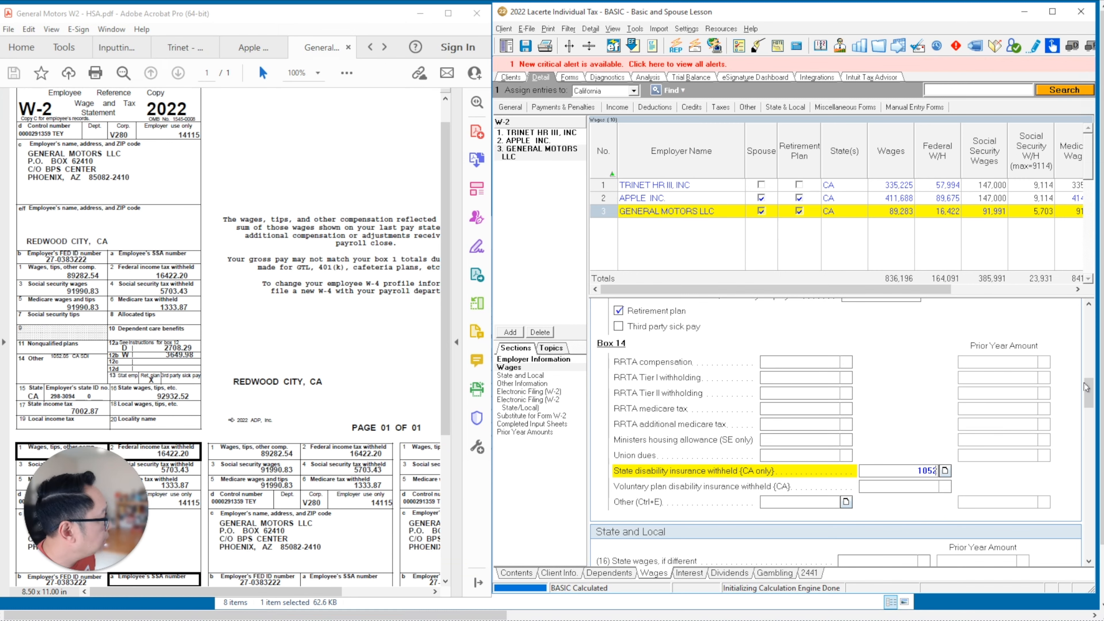
pyautogui.moveTo(1087, 390); pyautogui.dragTo(1087, 407)
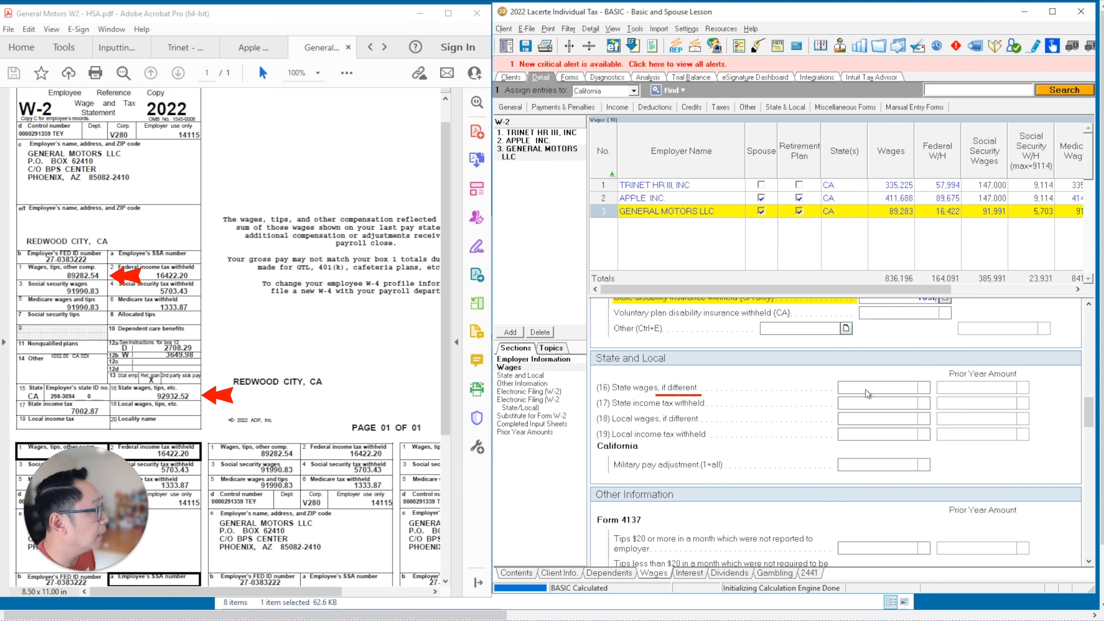
# - Enter CA state wages 92,933 and state income tax withheld 7,003, then bring up the inputting guide PDF
pyautogui.click(867, 388)
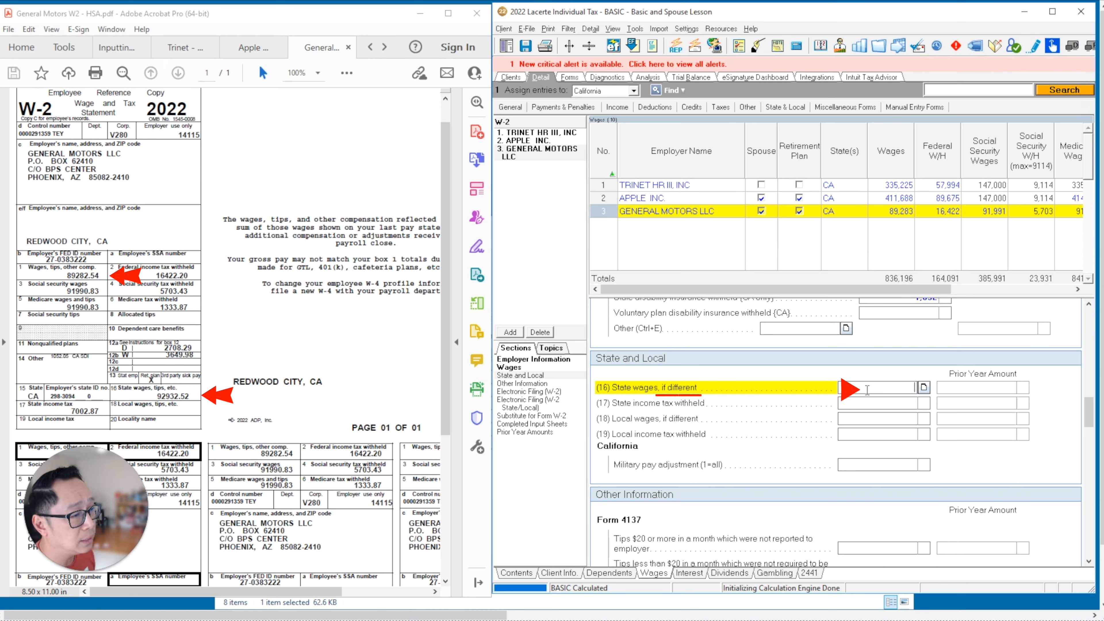
pyautogui.write('92933')
pyautogui.press('Return')
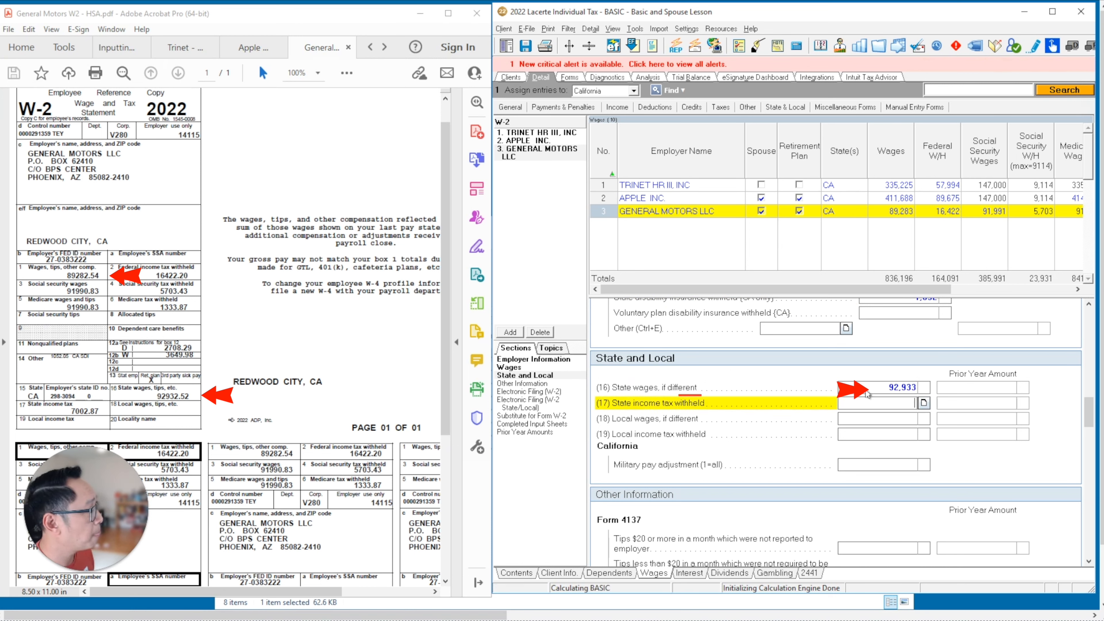
pyautogui.write('7003')
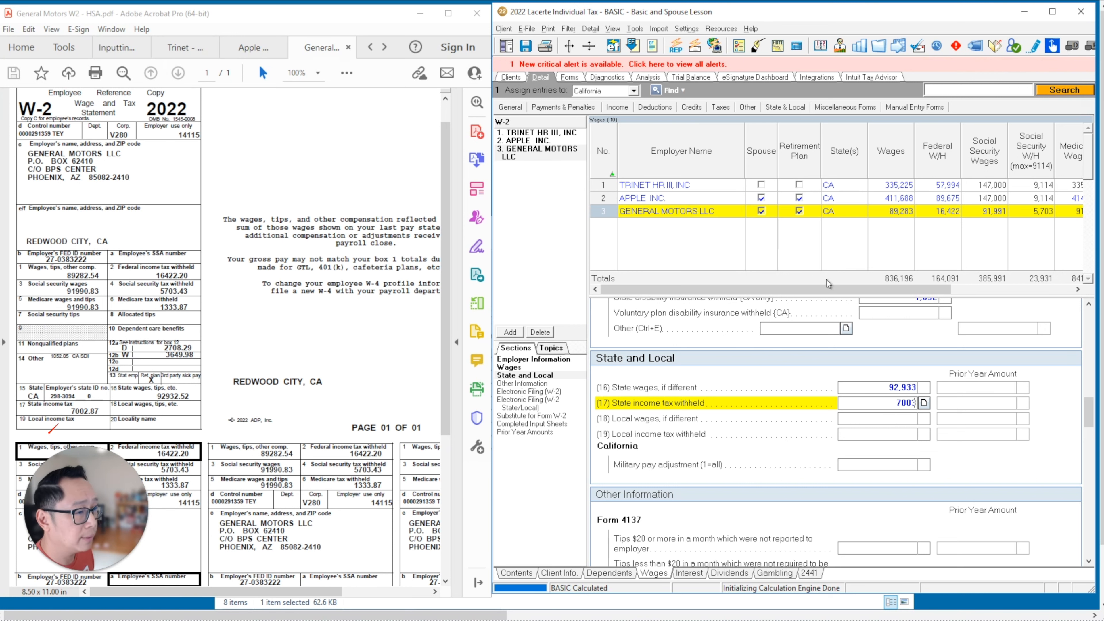
pyautogui.click(236, 287)
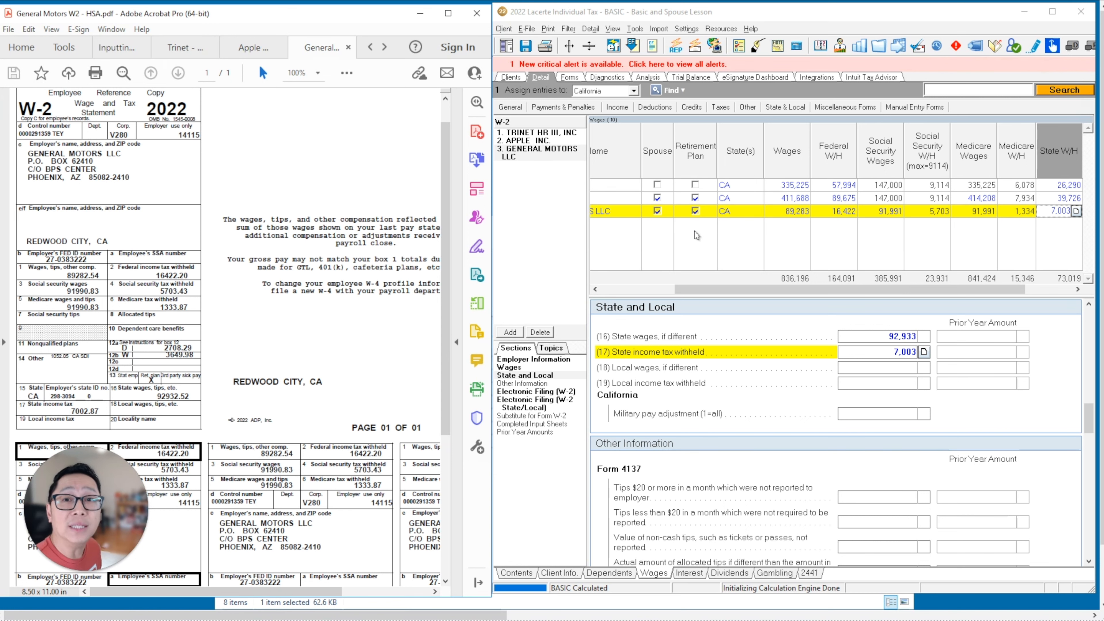
pyautogui.click(117, 47)
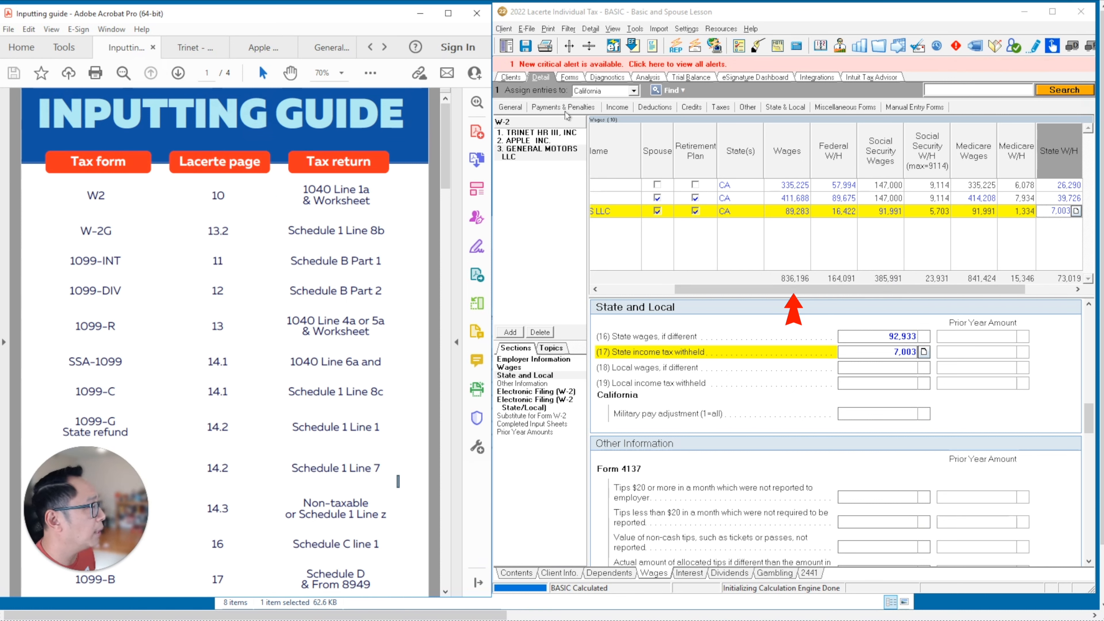
# - Display the Federal Worksheets wage schedule from the generated forms
pyautogui.click(569, 77)
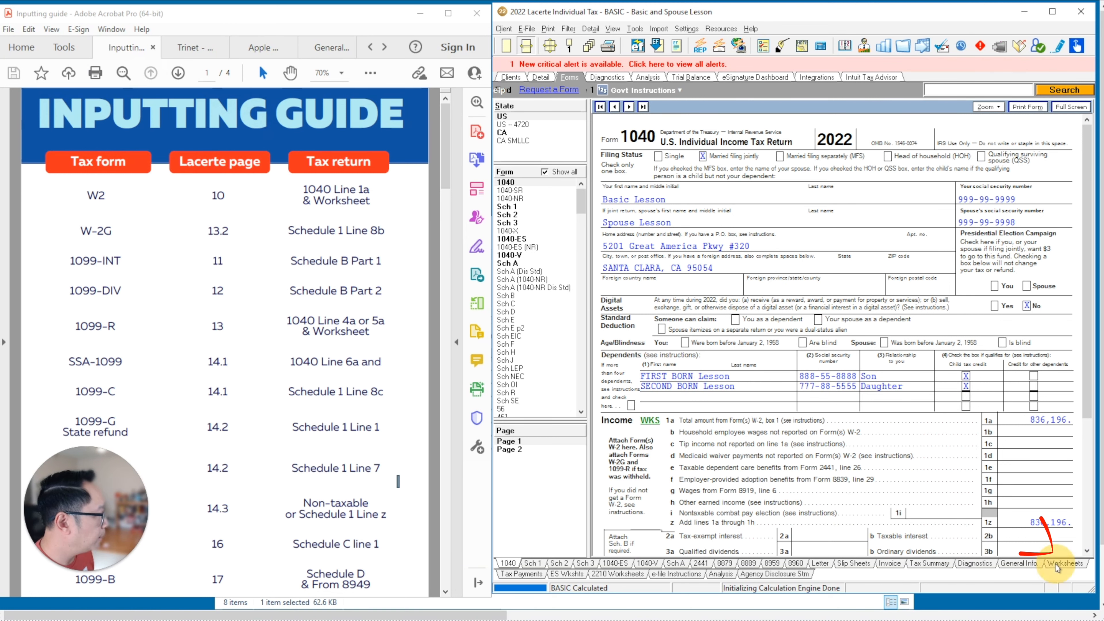
pyautogui.click(1065, 563)
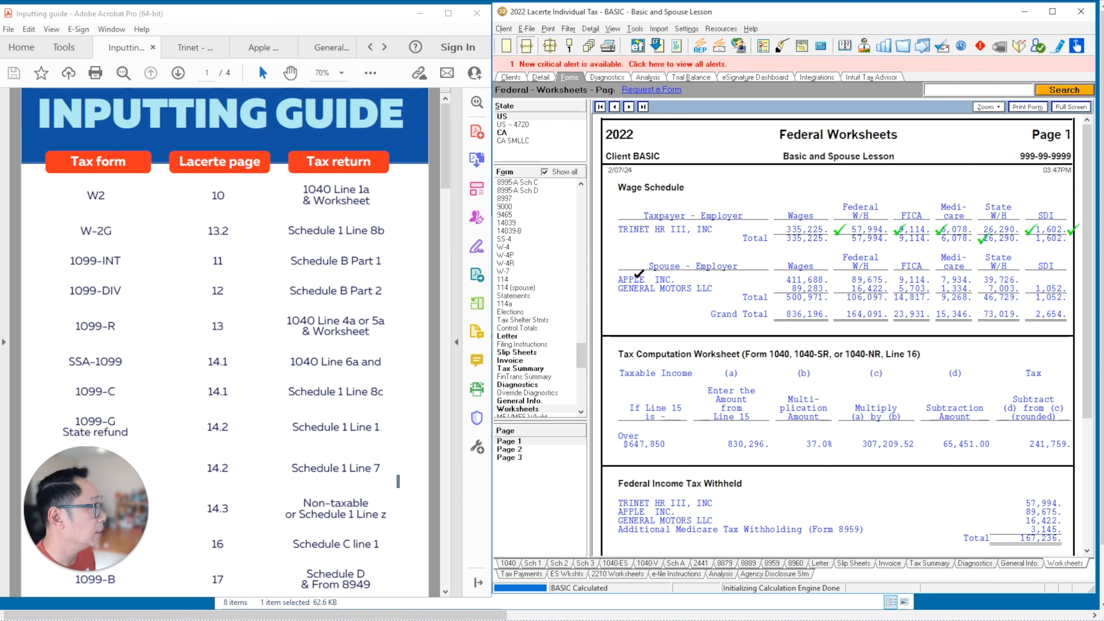
# - Against the Apple W-2, tick Apple's 411,688 wages, 89,675 federal, 9,114 FICA, 1,934 Medicare and 39,726 state amounts
pyautogui.click(262, 49)
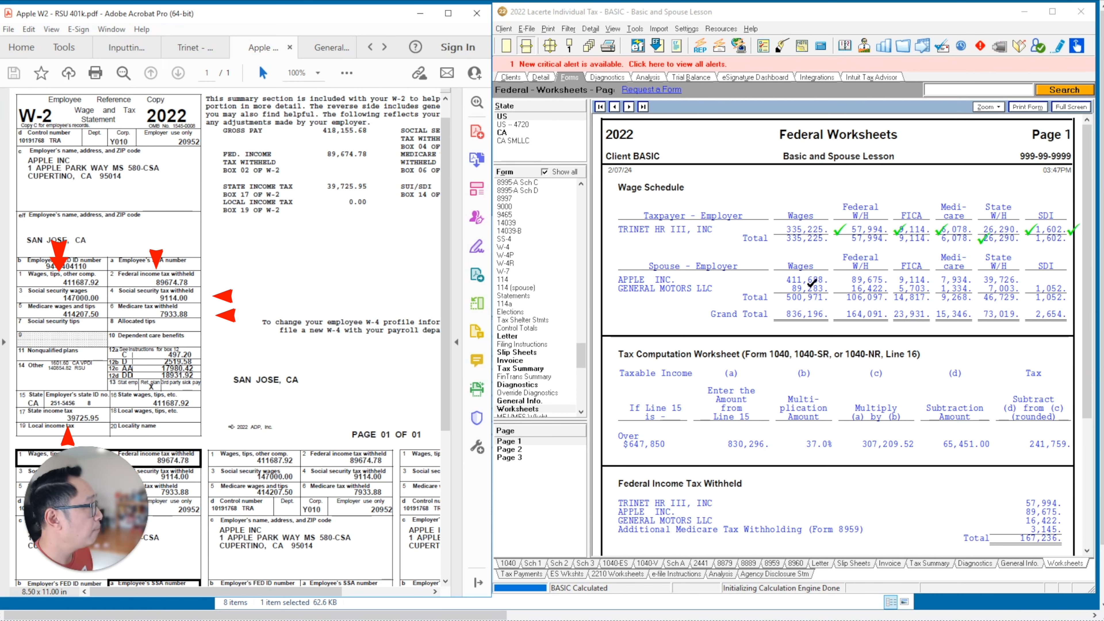
pyautogui.click(832, 278)
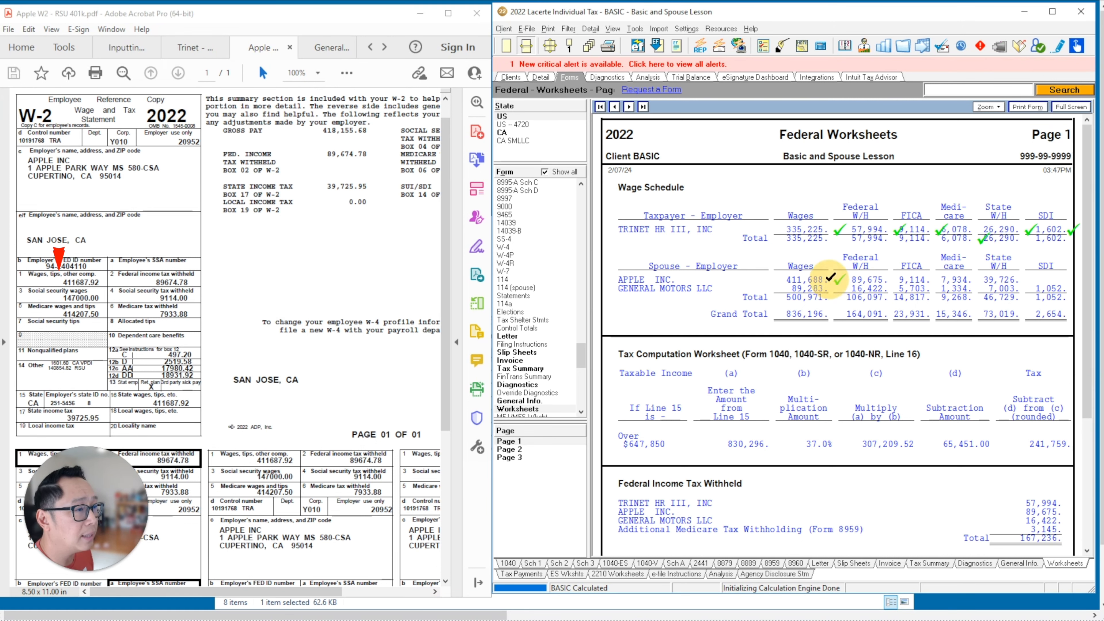
pyautogui.click(888, 279)
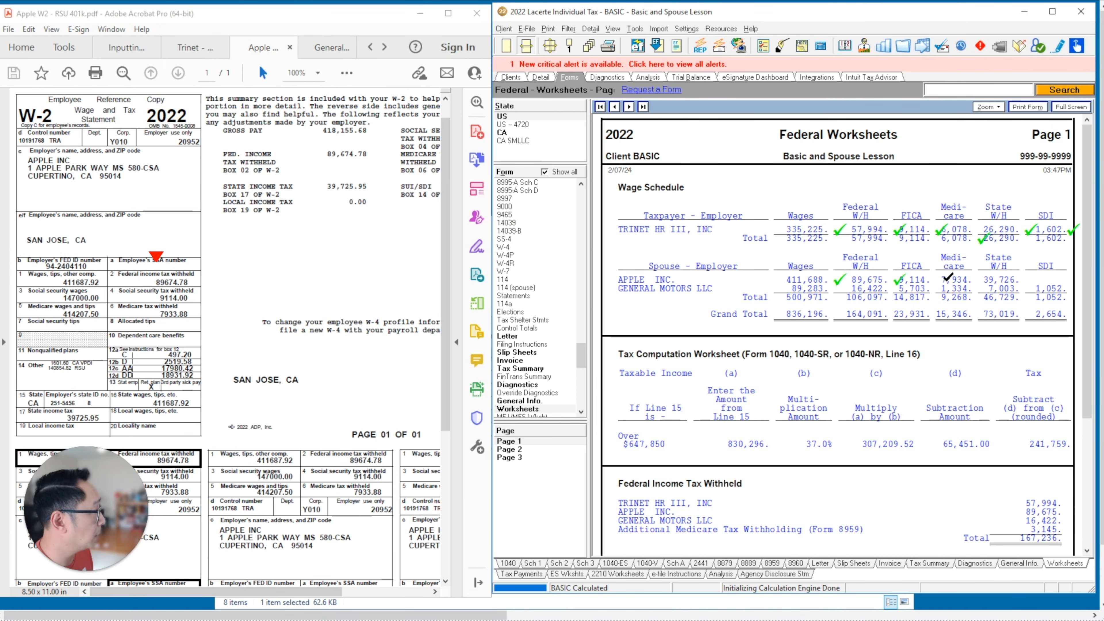
pyautogui.click(928, 279)
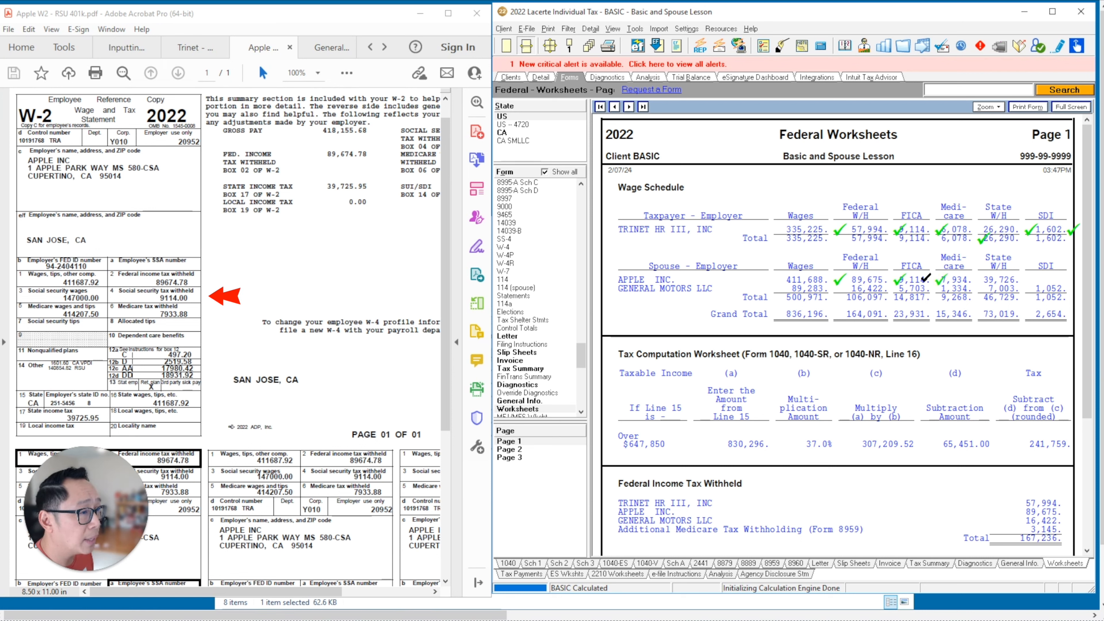
pyautogui.click(971, 277)
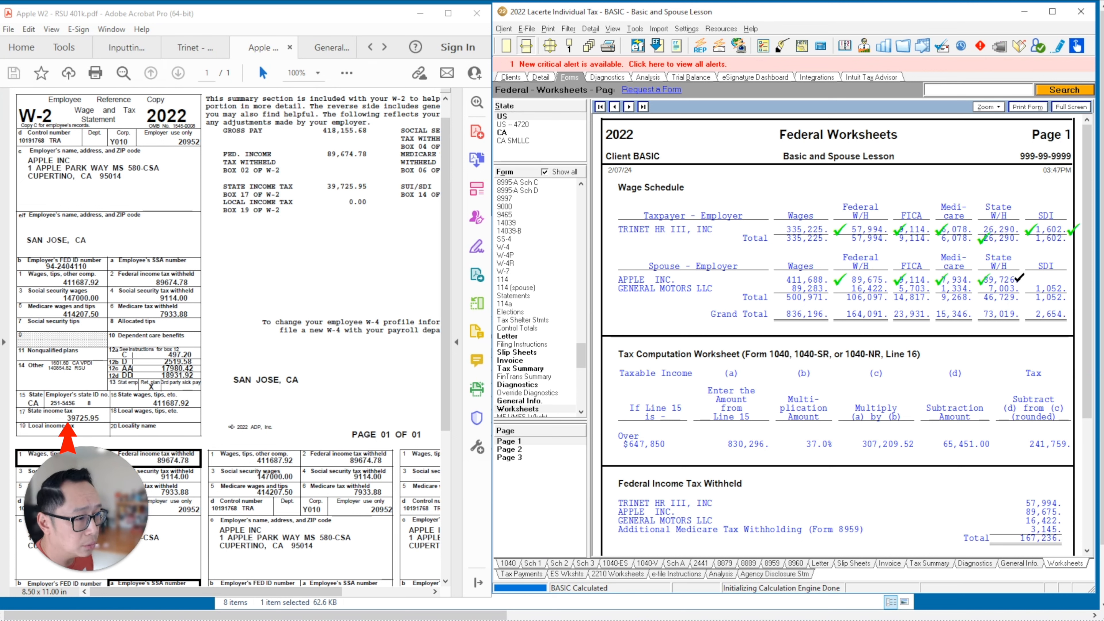
pyautogui.click(1019, 277)
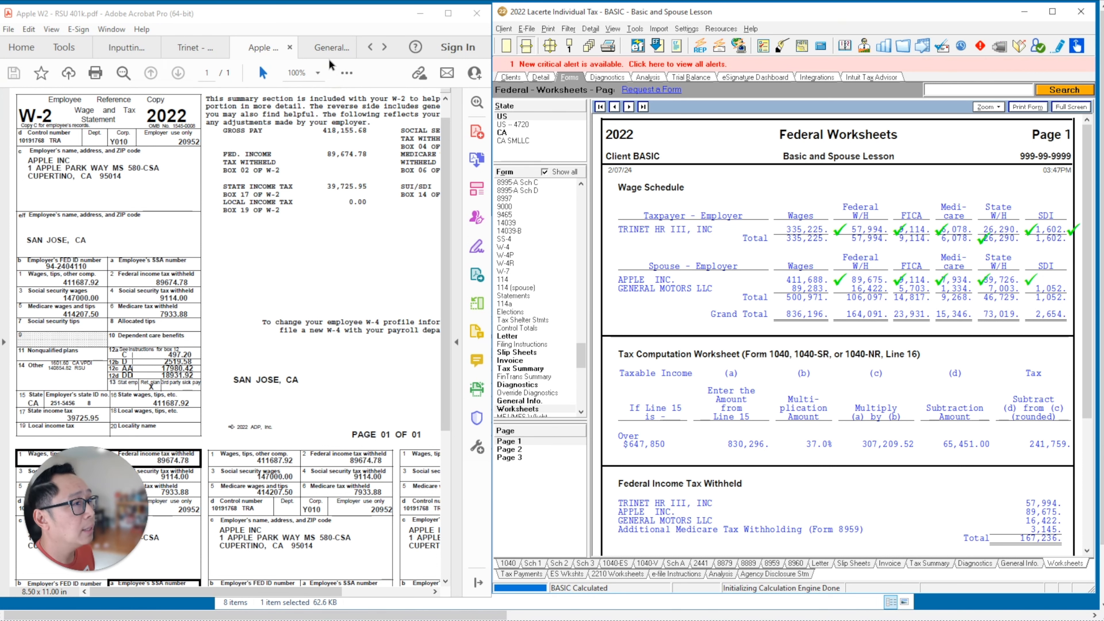
# - Against the GM W-2, tick 89,283 wages, 16,422 federal, 5,703 FICA, 1,334 Medicare, 7,003 state and 1,052 SDI
pyautogui.click(323, 48)
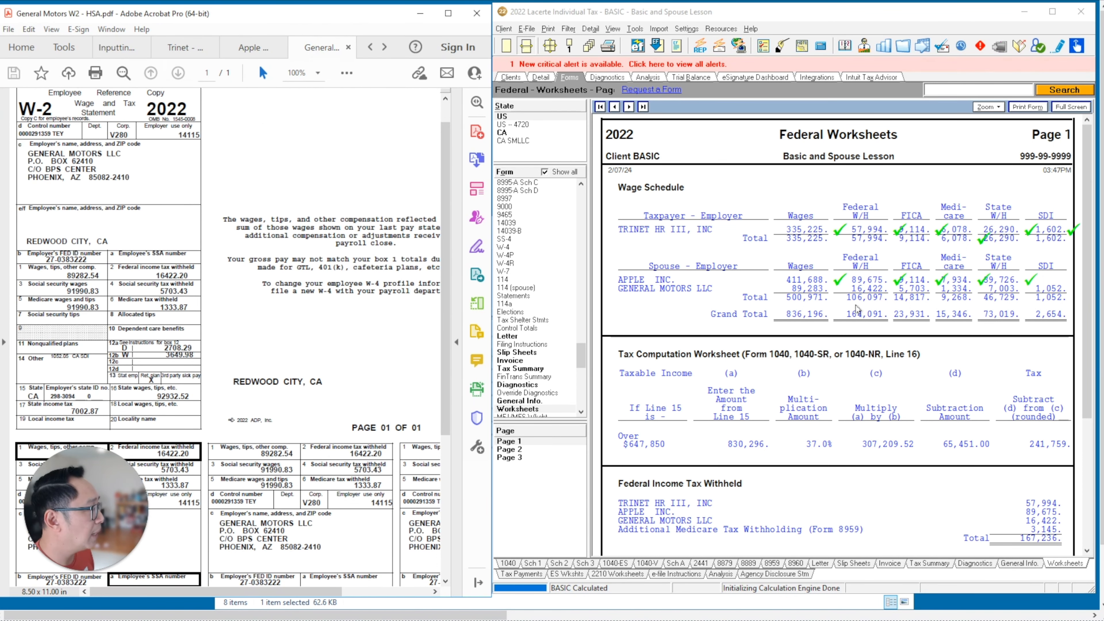
pyautogui.click(830, 286)
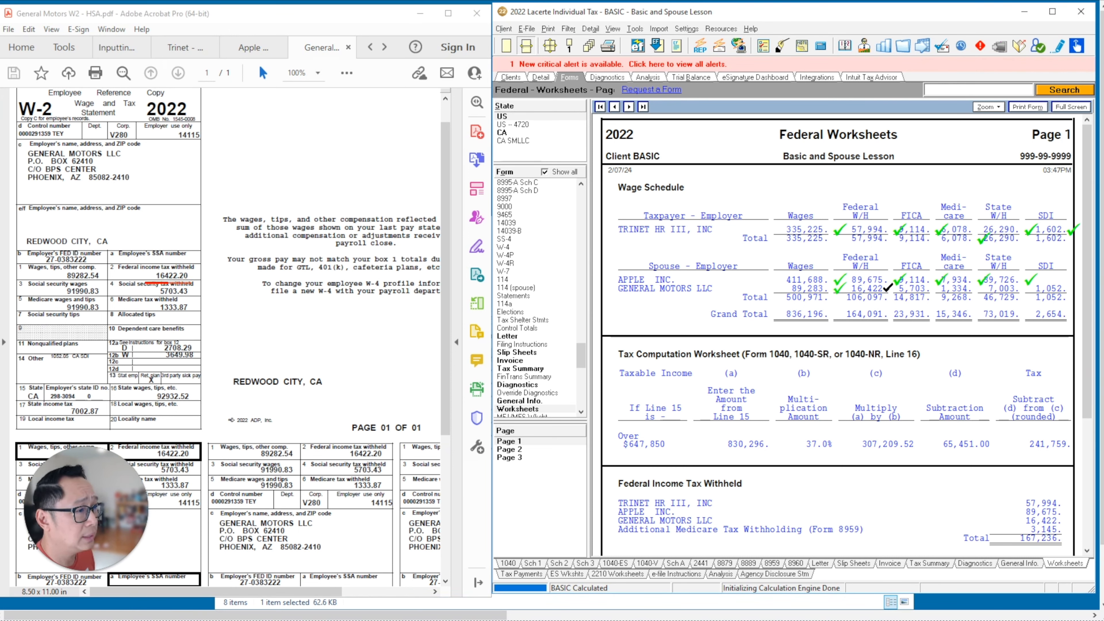
pyautogui.click(888, 287)
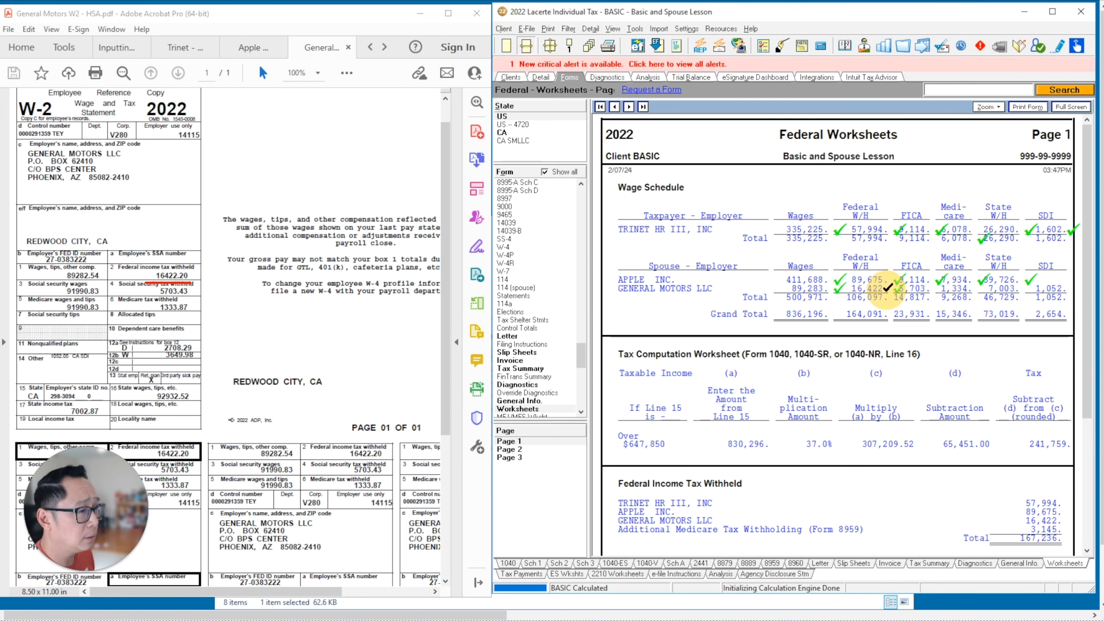
pyautogui.click(921, 289)
pyautogui.click(969, 282)
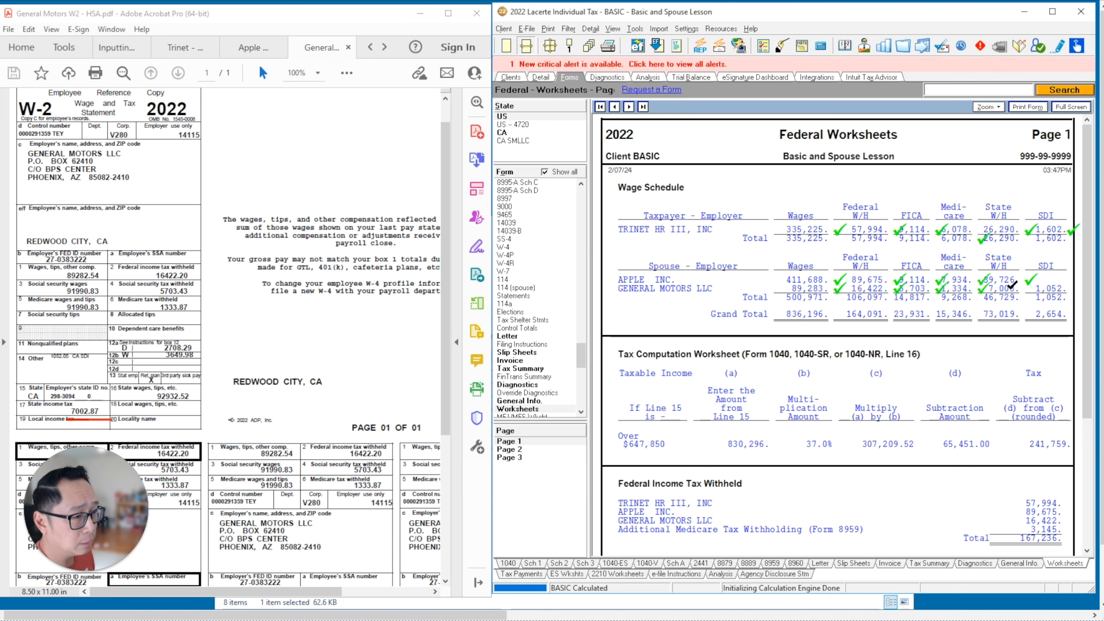
pyautogui.click(1013, 286)
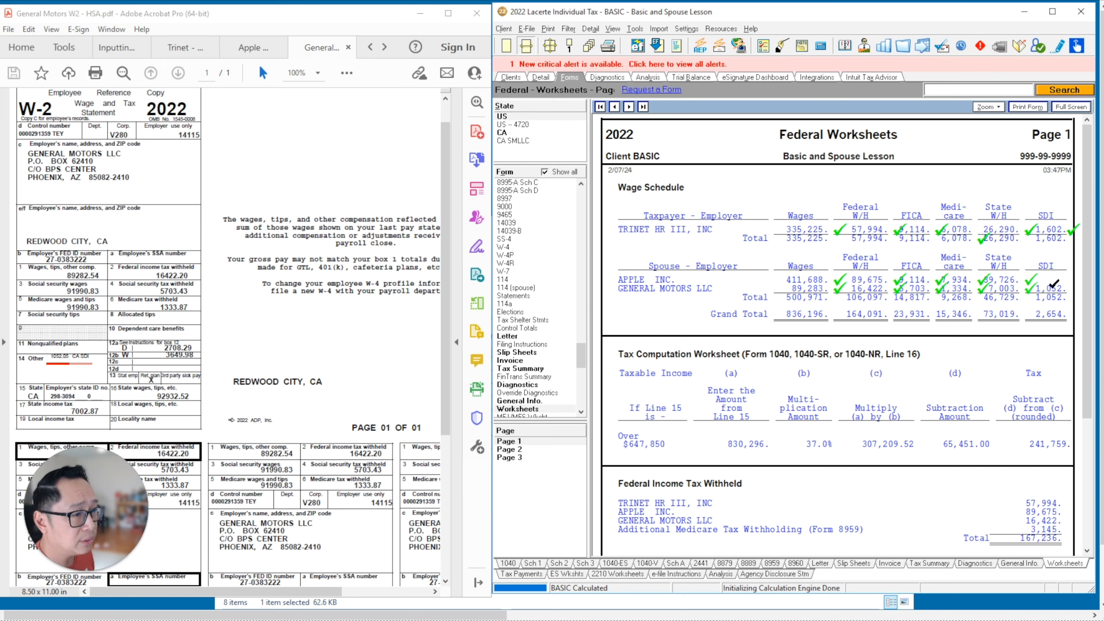
pyautogui.click(1054, 284)
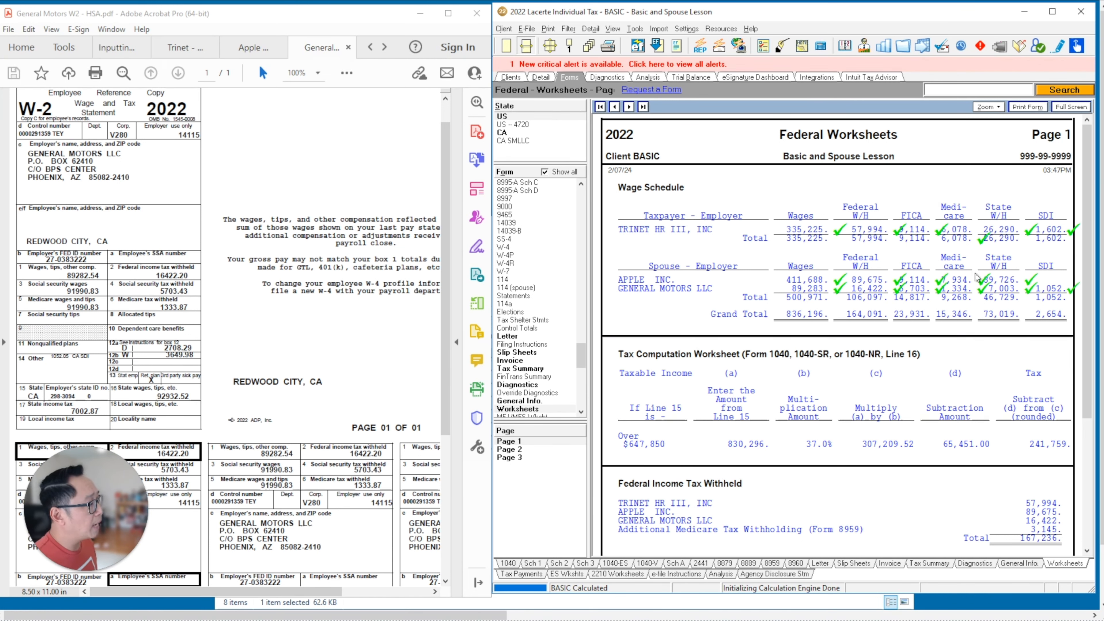